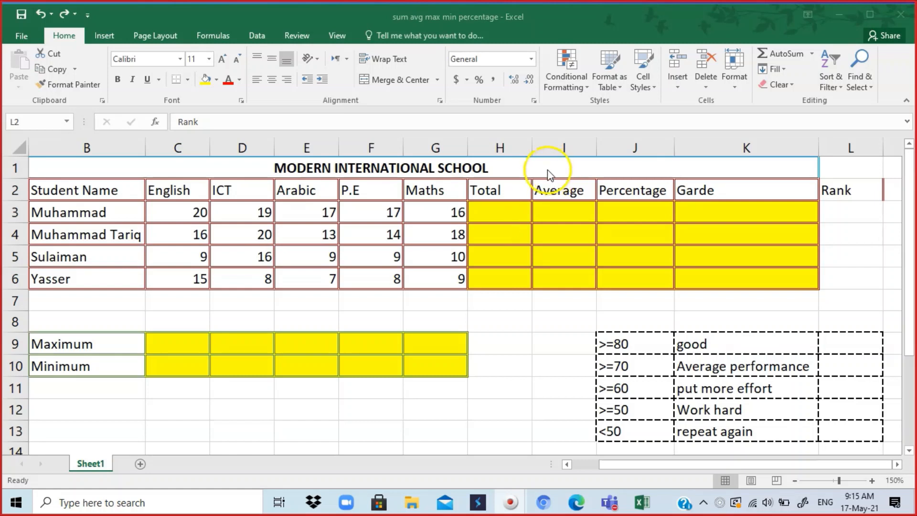
Review the empty Total, Average, Percentage, Garde and Rank columns and the Maximum and Minimum rows of the mark sheet
{"action": "key", "text": "shift+Down"}
{"action": "key", "text": "shift+Down"}
{"action": "key", "text": "shift+Down"}
{"action": "key", "text": "shift+Down"}
{"action": "left_click", "coordinate": [496, 213]}
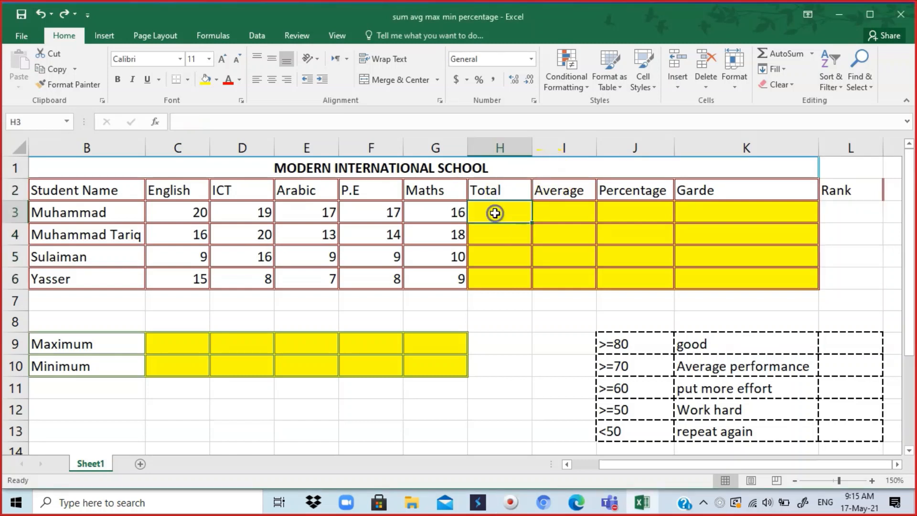
{"action": "left_click", "coordinate": [552, 215]}
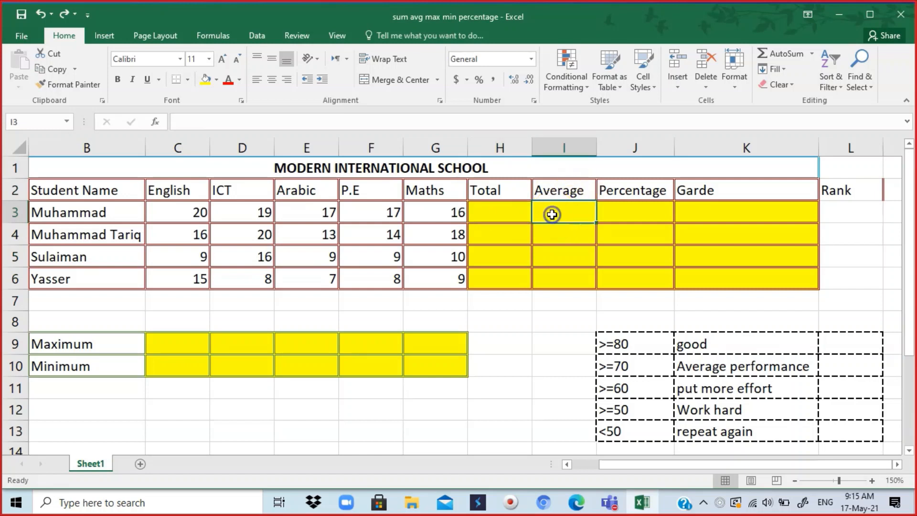
{"action": "left_click", "coordinate": [633, 212]}
{"action": "left_click", "coordinate": [732, 211]}
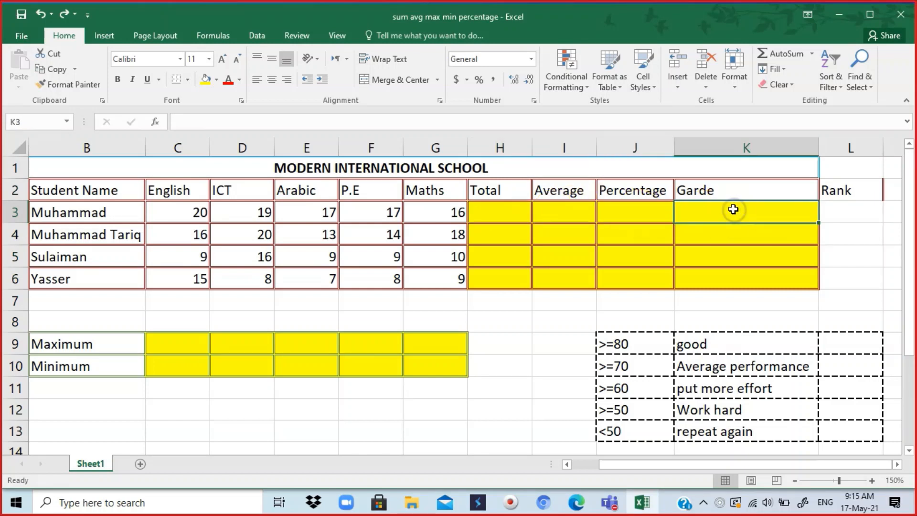
{"action": "left_click", "coordinate": [840, 210]}
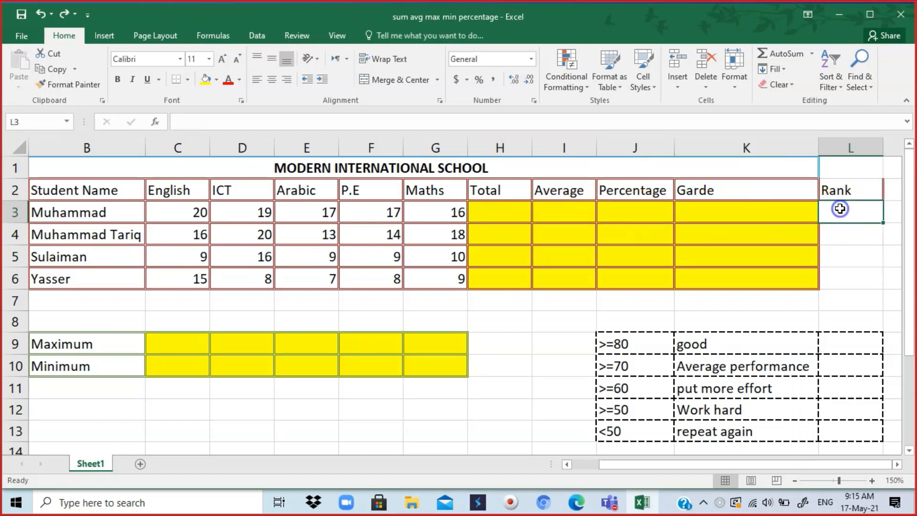
{"action": "left_click", "coordinate": [207, 348]}
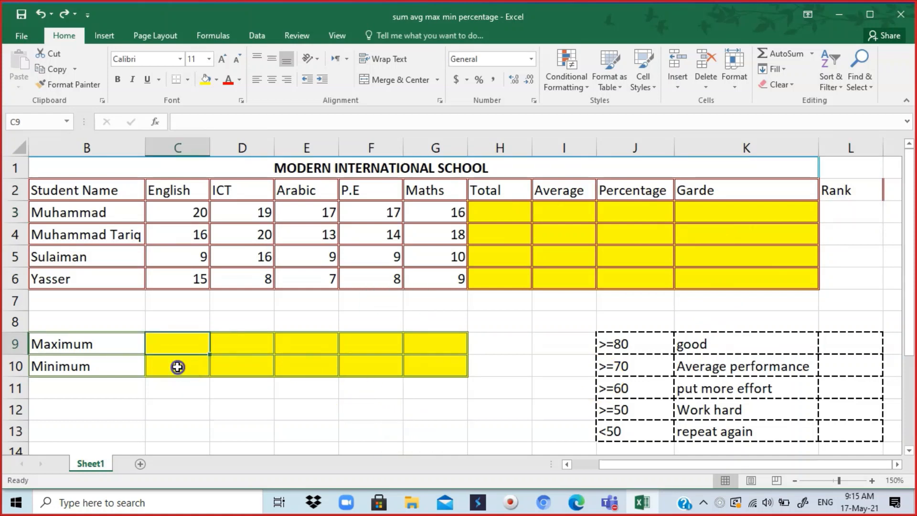
{"action": "left_click", "coordinate": [177, 367]}
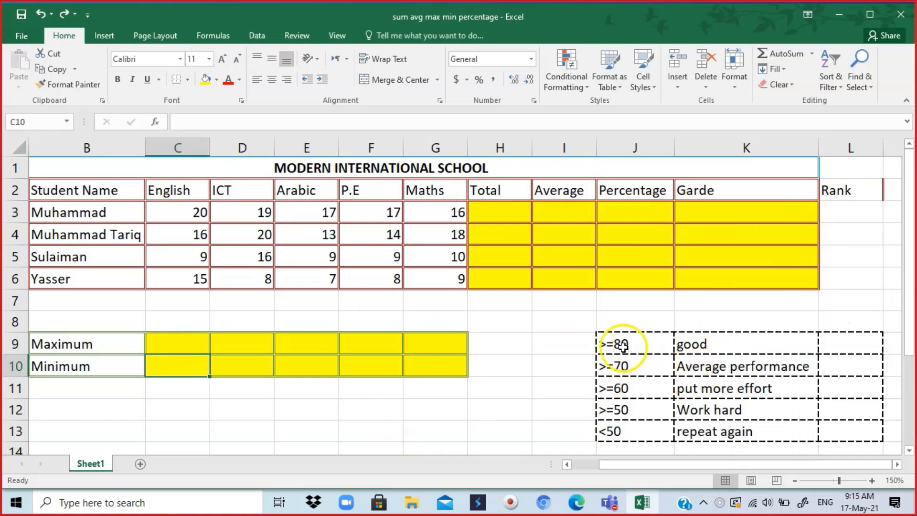
Review the grading criteria table in J9:L13 along with the Garde column and the Rank heading
{"action": "left_click_drag", "start_coordinate": [622, 345], "coordinate": [856, 431]}
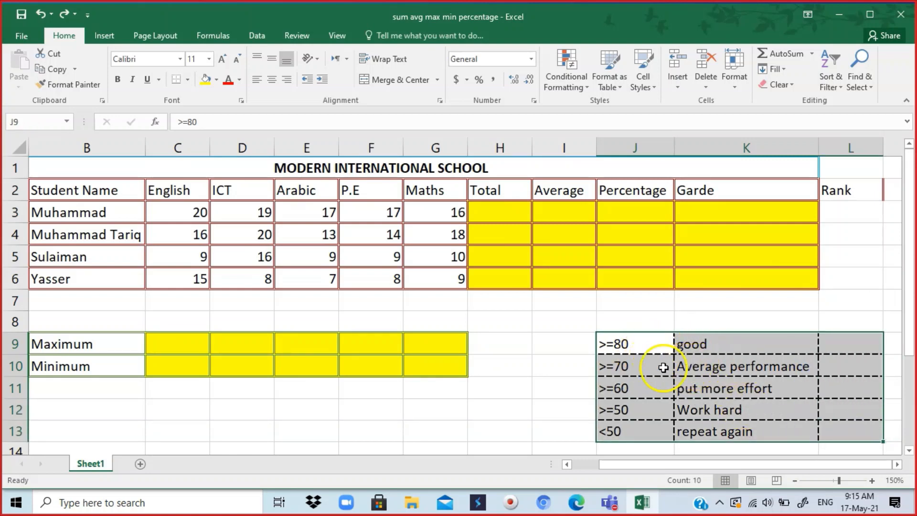
{"action": "left_click", "coordinate": [705, 207]}
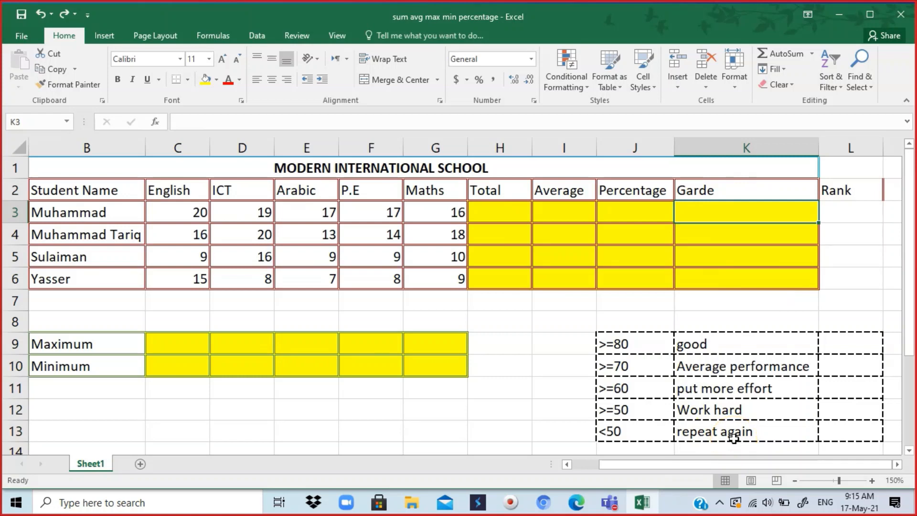
{"action": "left_click", "coordinate": [701, 344]}
{"action": "left_click", "coordinate": [700, 366]}
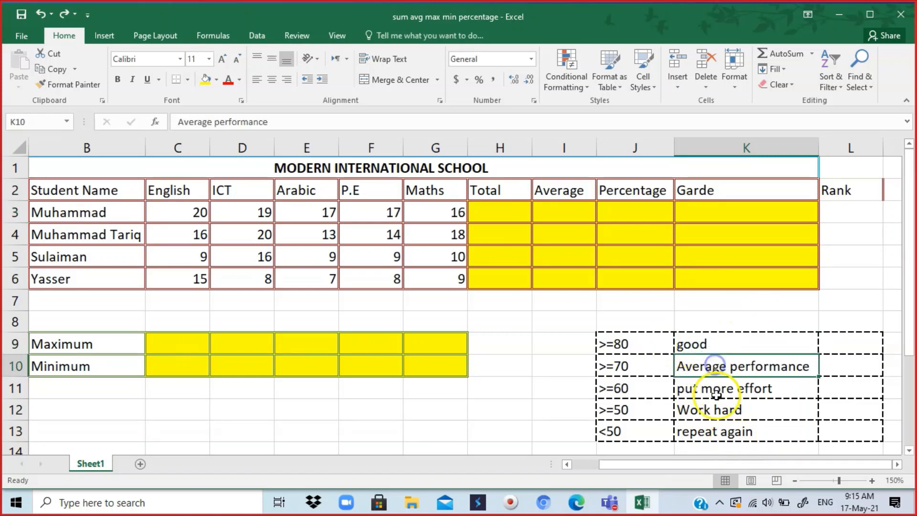
{"action": "left_click", "coordinate": [709, 392]}
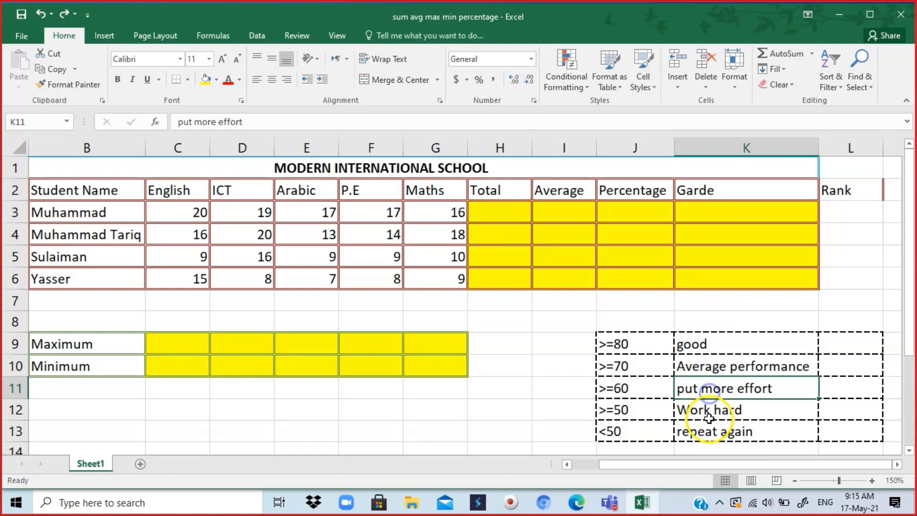
{"action": "left_click", "coordinate": [848, 183]}
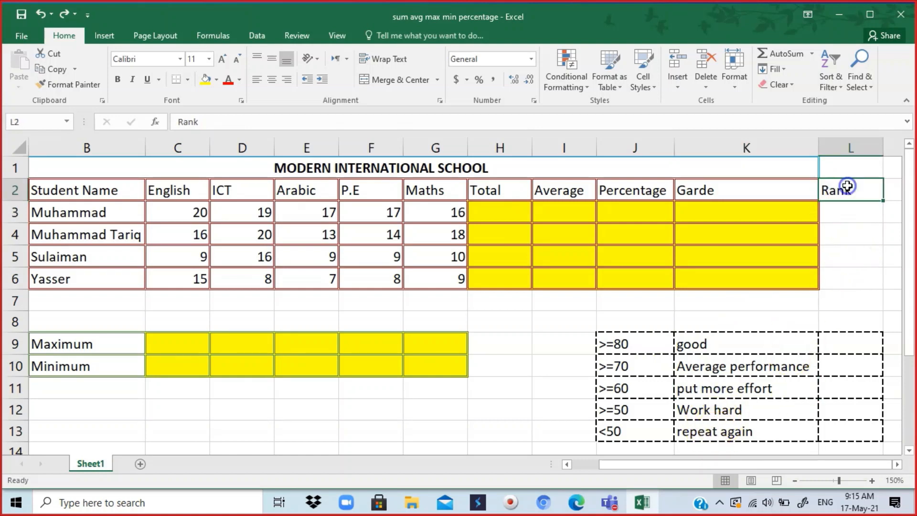
Total the first student's marks in H3 using AutoSum over the range C3:G3
{"action": "left_click", "coordinate": [488, 213]}
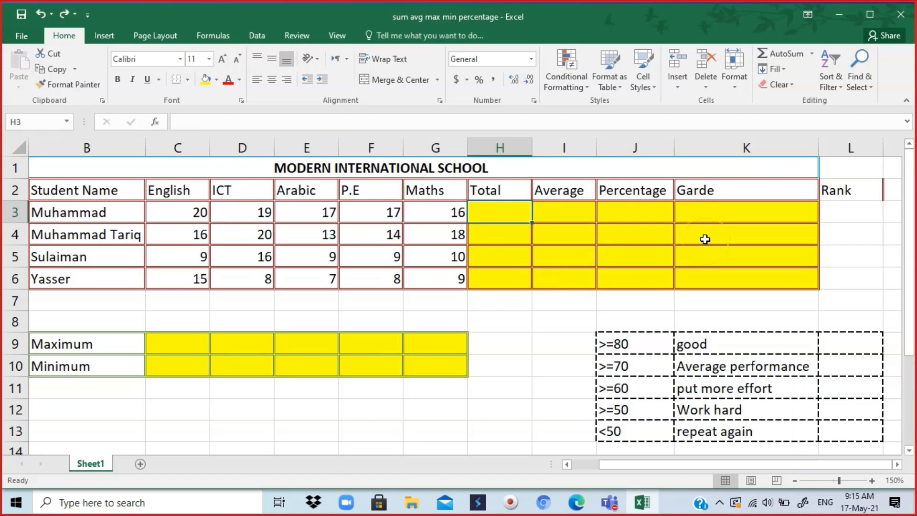
{"action": "left_click", "coordinate": [475, 231]}
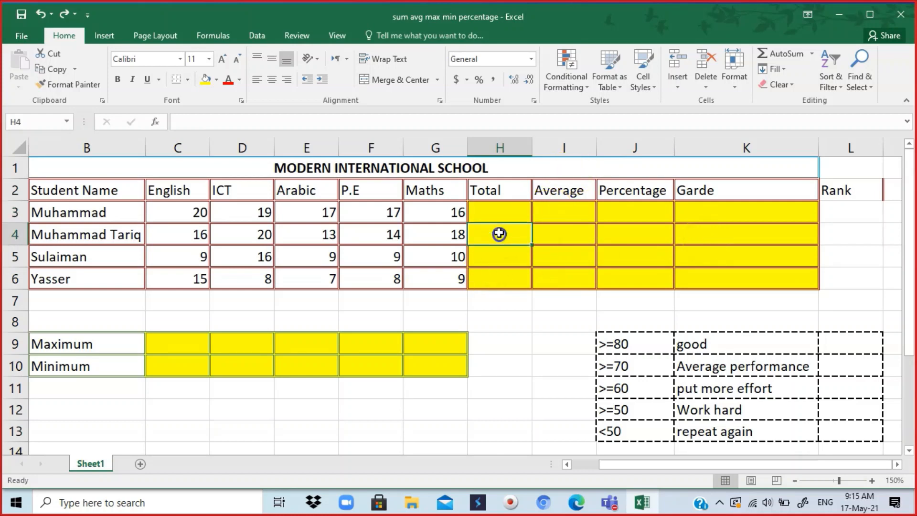
{"action": "left_click", "coordinate": [492, 213]}
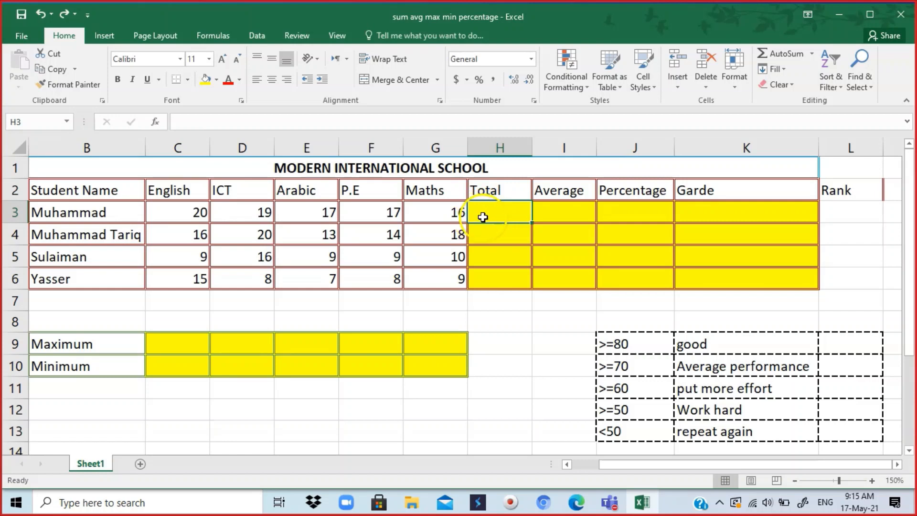
{"action": "left_click", "coordinate": [786, 60]}
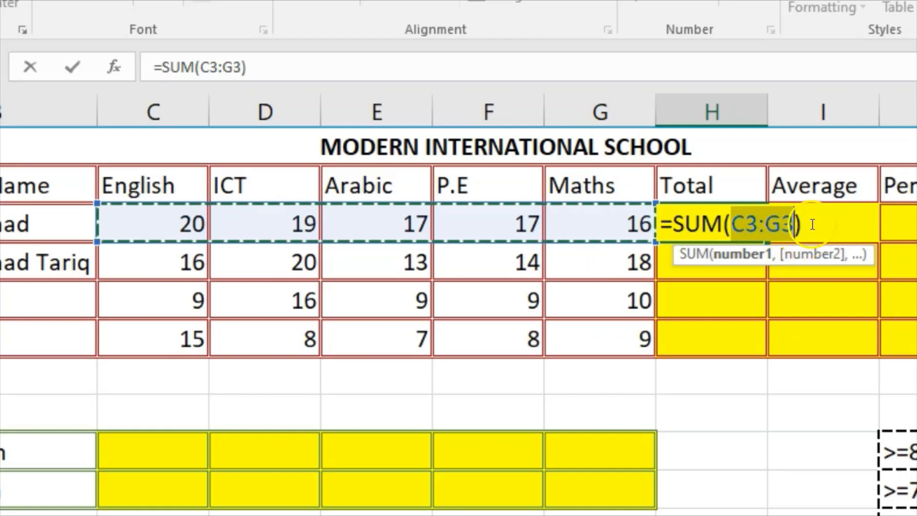
{"action": "key", "text": "Return"}
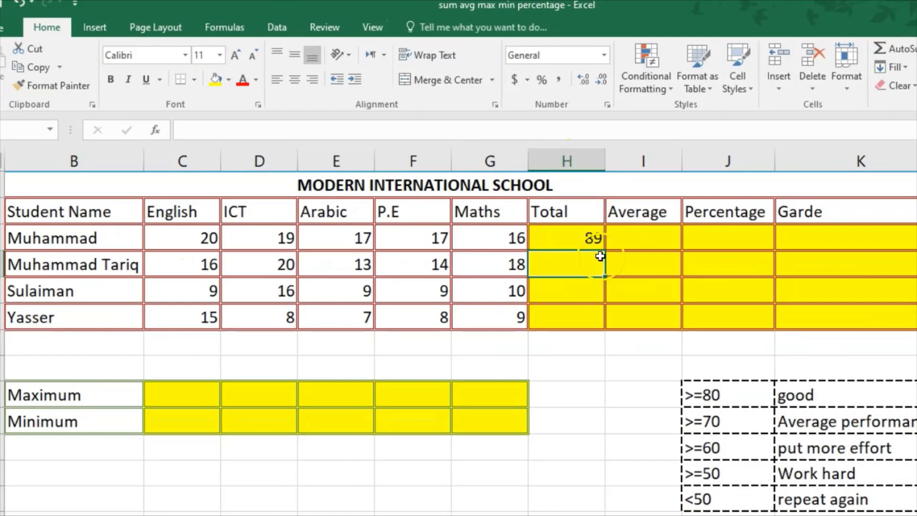
Clear the AutoSum formula from the first student's Total cell, H3
{"action": "left_click", "coordinate": [585, 238]}
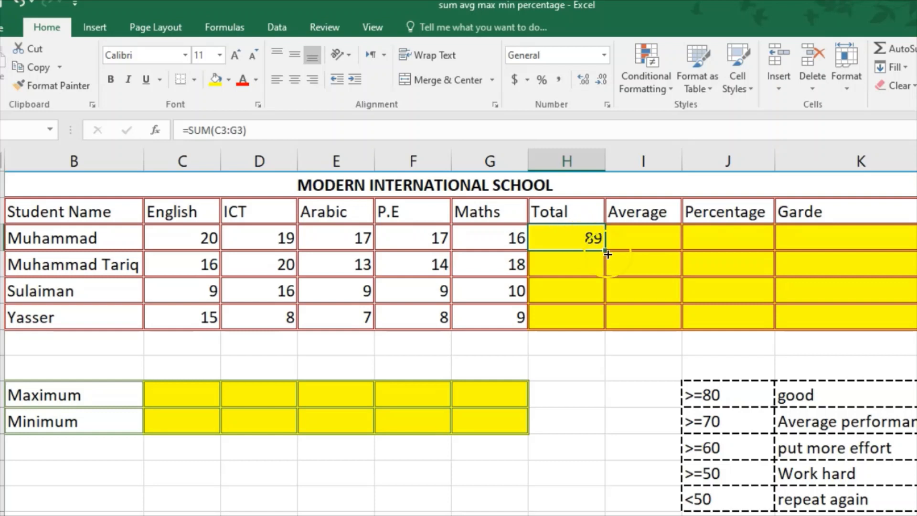
{"action": "left_click", "coordinate": [588, 257]}
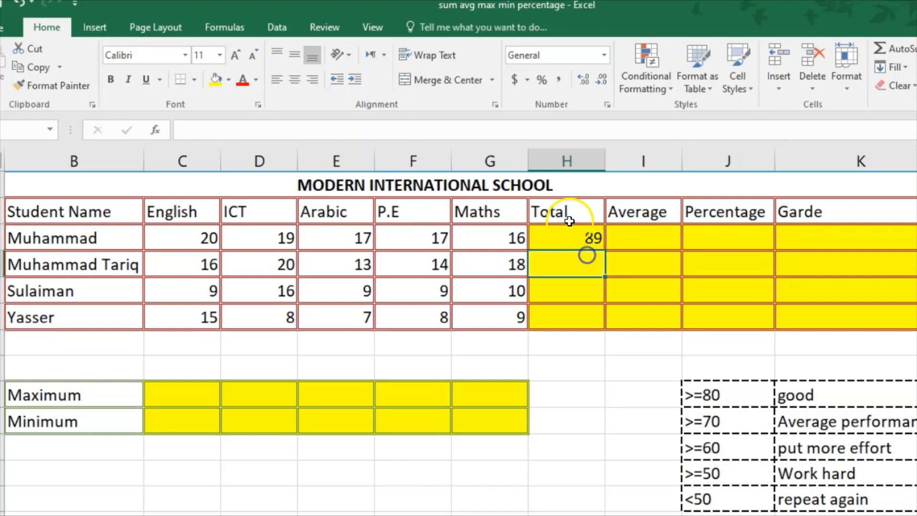
{"action": "left_click", "coordinate": [565, 237]}
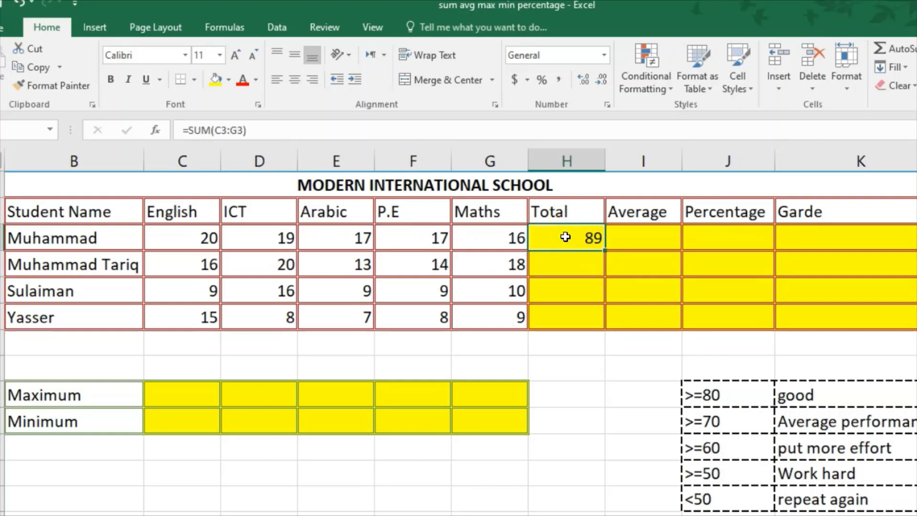
{"action": "key", "text": "Delete"}
Enter the formula =sum(C3:G3) manually in H3 to total the first student's five subject marks
{"action": "type", "text": "=sum"}
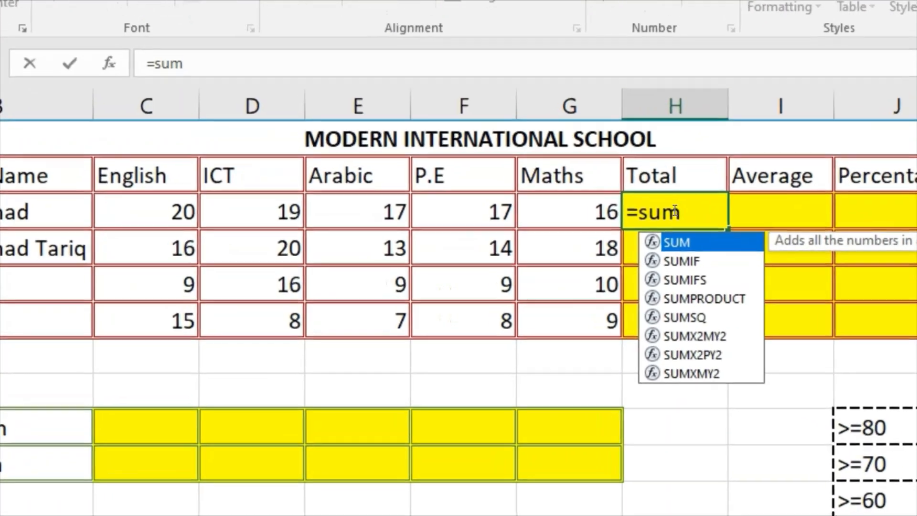
{"action": "type", "text": "("}
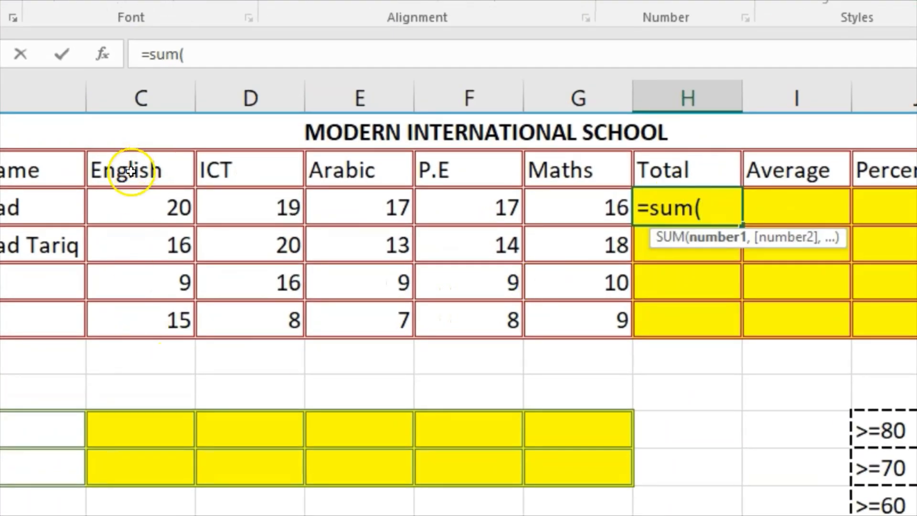
{"action": "left_click_drag", "start_coordinate": [129, 206], "coordinate": [560, 219]}
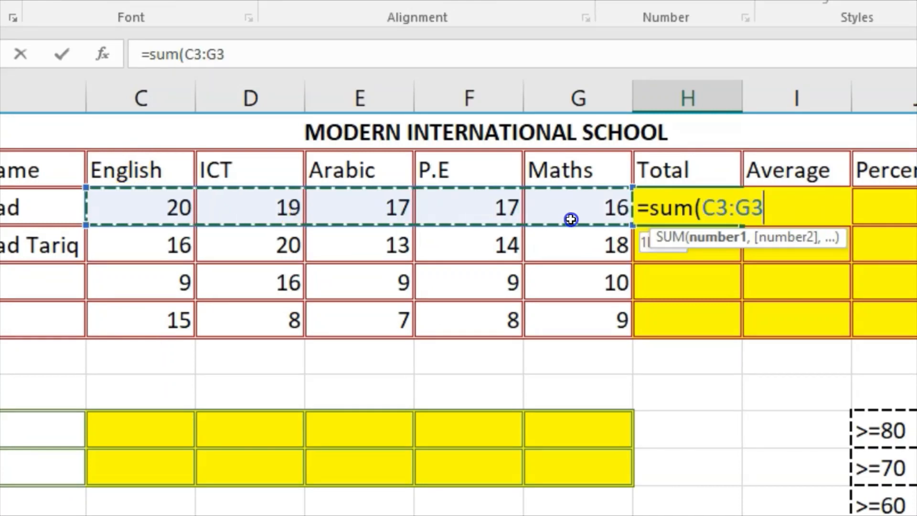
{"action": "left_click", "coordinate": [571, 219]}
{"action": "type", "text": ")"}
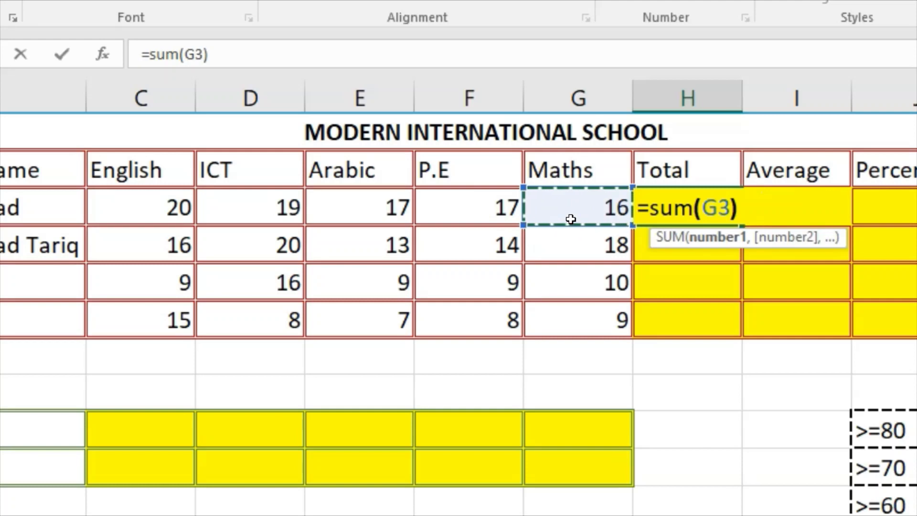
{"action": "key", "text": "BackSpace"}
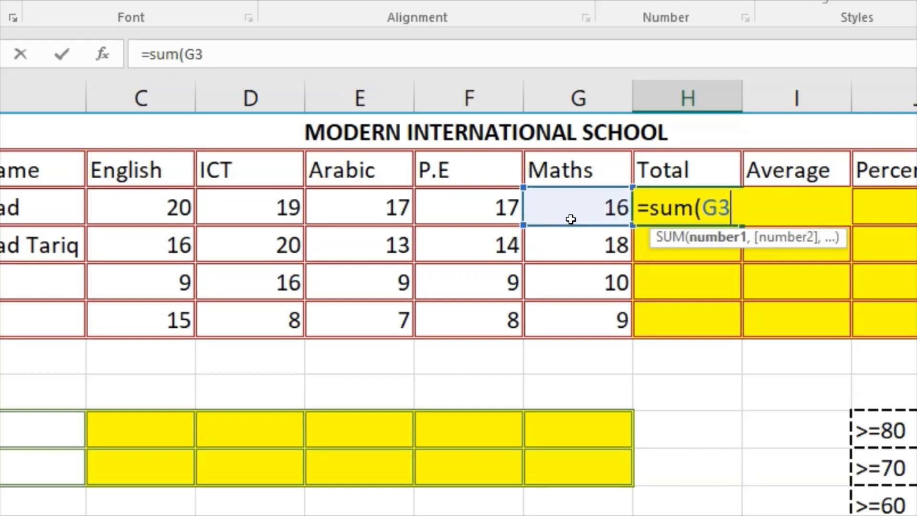
{"action": "key", "text": "BackSpace"}
{"action": "key", "text": "BackSpace"}
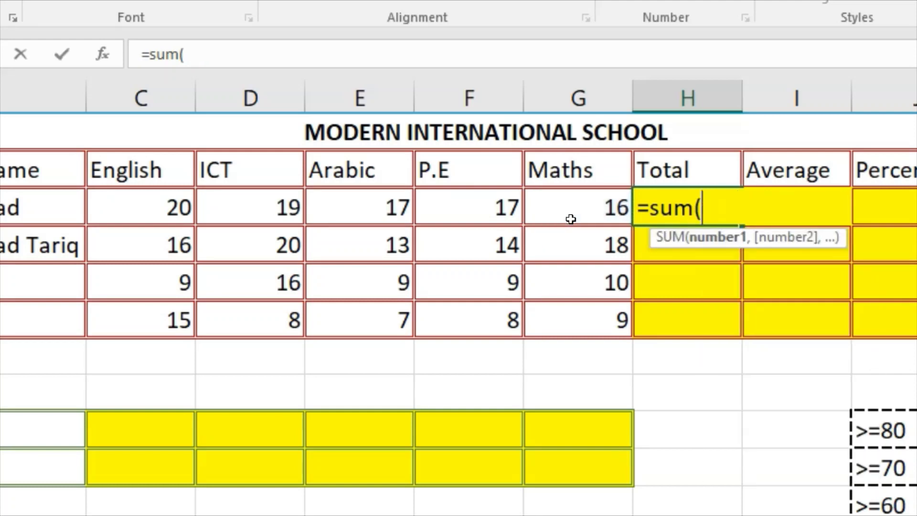
{"action": "left_click_drag", "start_coordinate": [121, 205], "coordinate": [574, 205]}
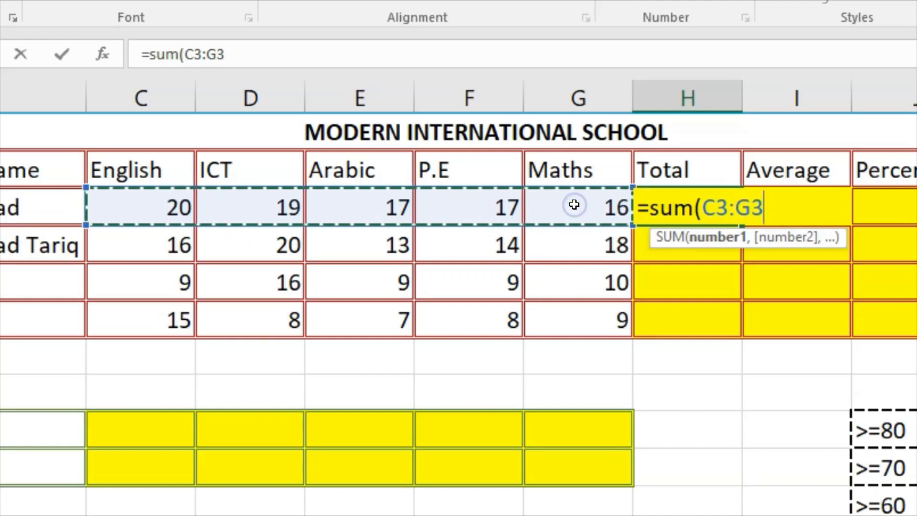
{"action": "type", "text": ")"}
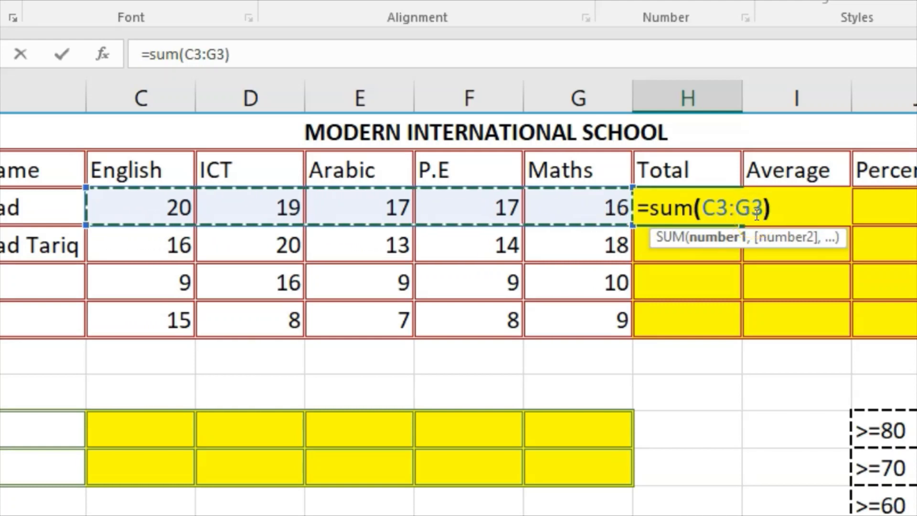
{"action": "key", "text": "Return"}
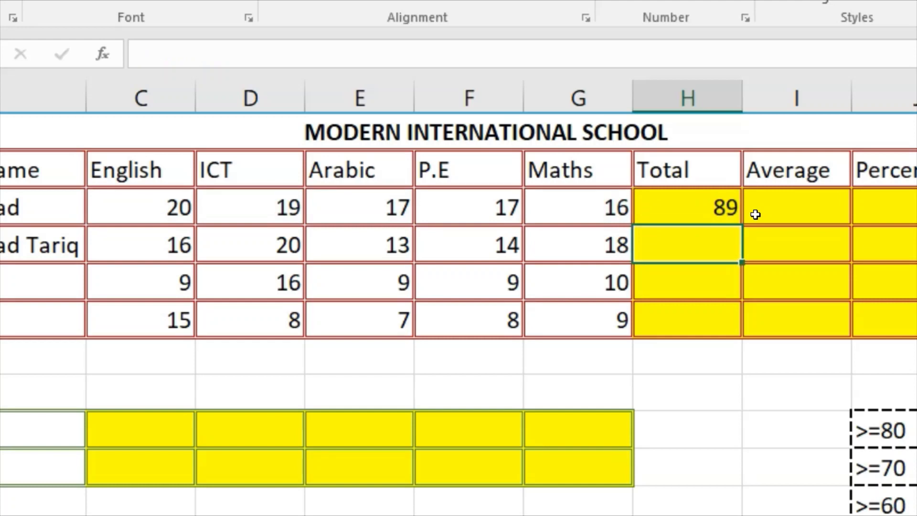
Replace the first student's Total formula in H3 with the cell-by-cell addition =C3+D3+E3+F3+G3
{"action": "left_click", "coordinate": [716, 207]}
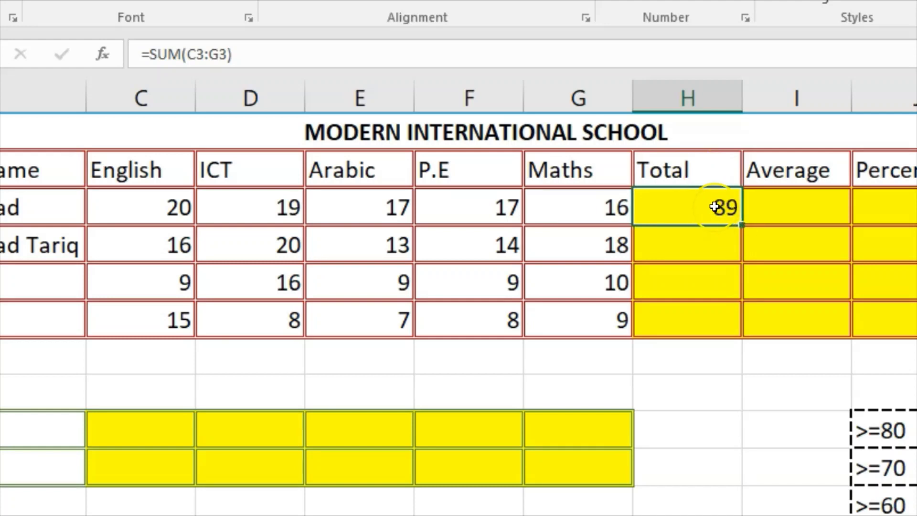
{"action": "type", "text": "="}
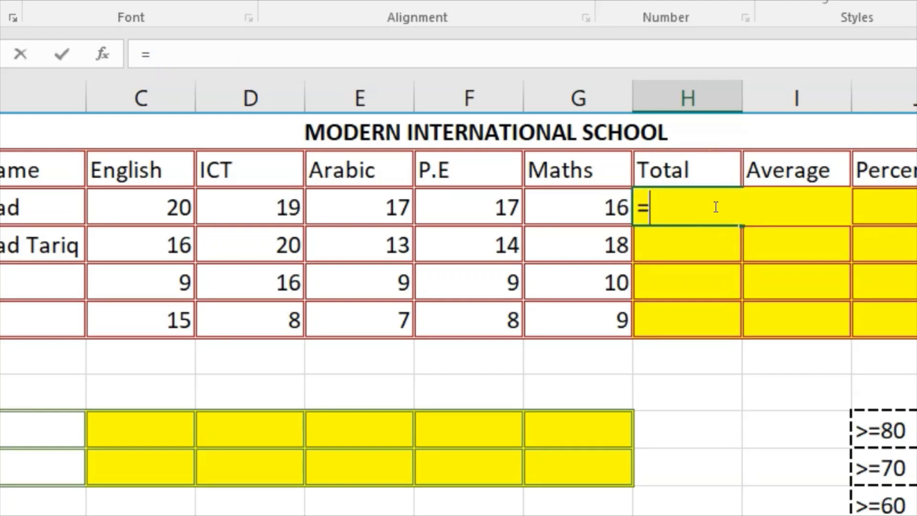
{"action": "left_click", "coordinate": [199, 207]}
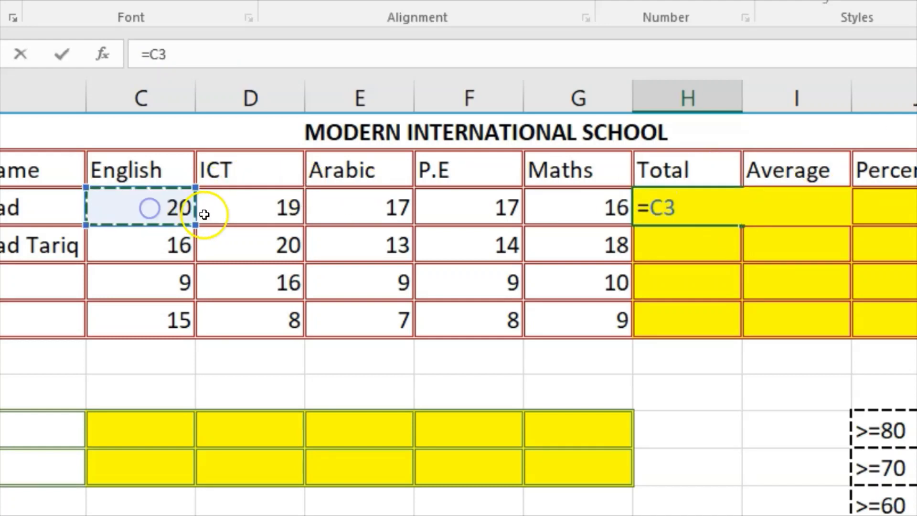
{"action": "type", "text": "+"}
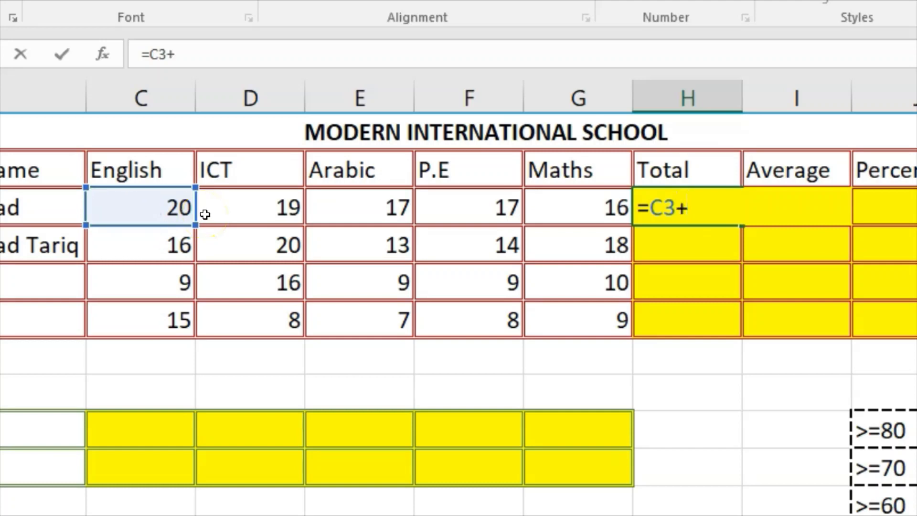
{"action": "left_click", "coordinate": [250, 205]}
{"action": "type", "text": "+"}
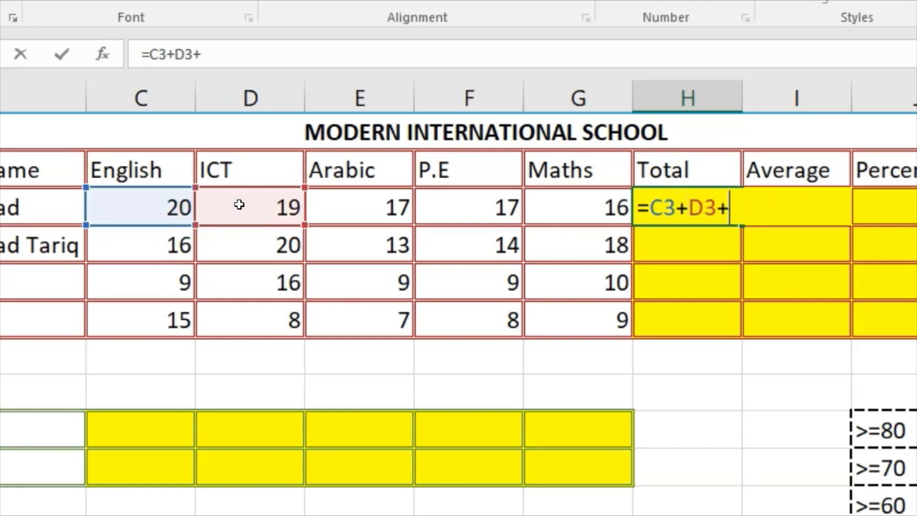
{"action": "left_click", "coordinate": [365, 200]}
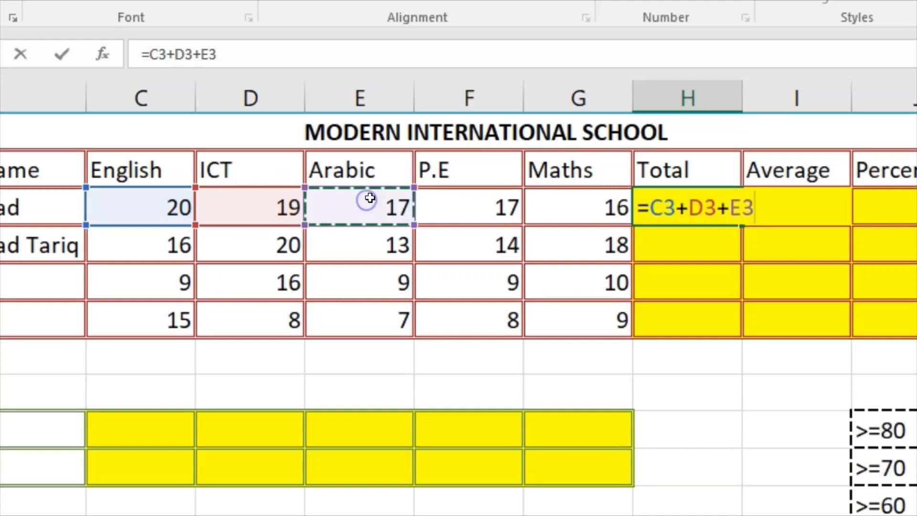
{"action": "type", "text": "+"}
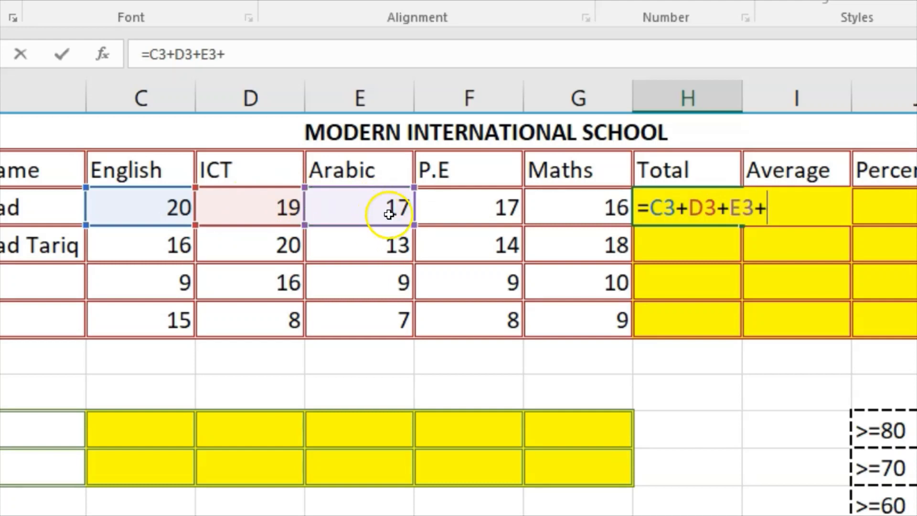
{"action": "left_click", "coordinate": [478, 198]}
{"action": "type", "text": "+"}
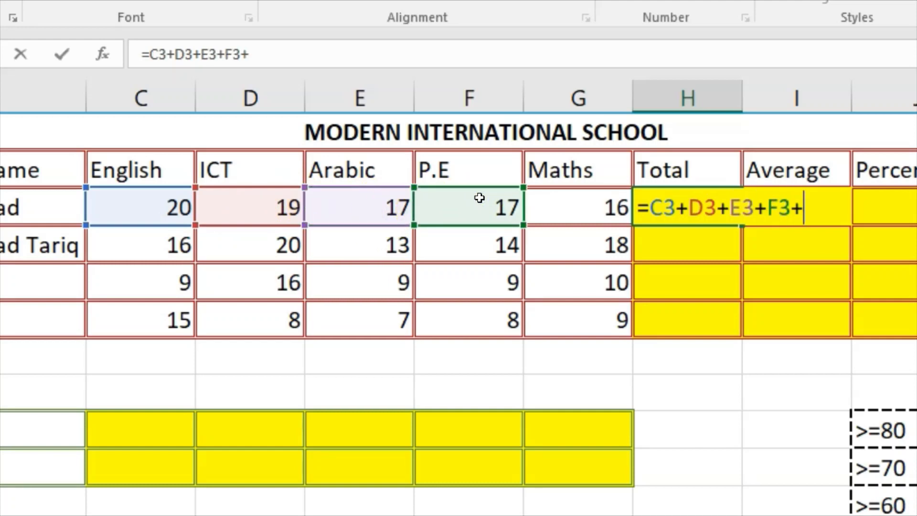
{"action": "left_click", "coordinate": [577, 209]}
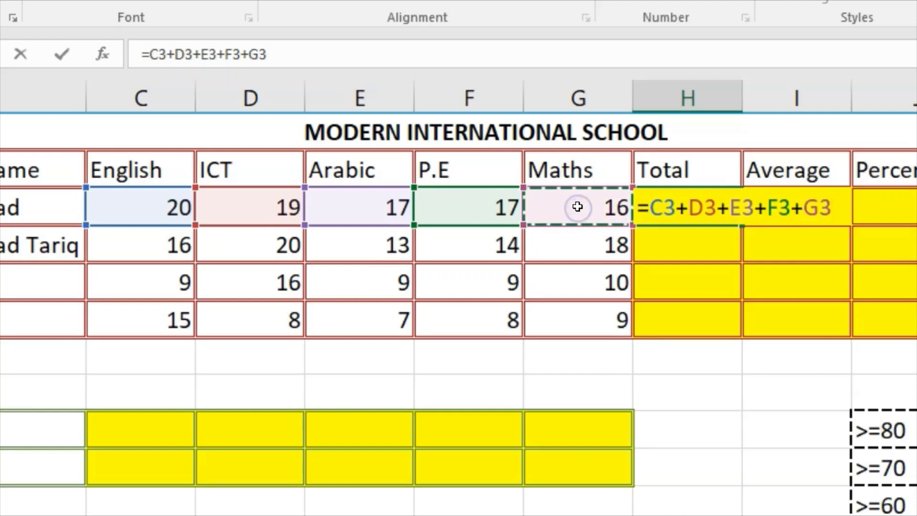
{"action": "key", "text": "Return"}
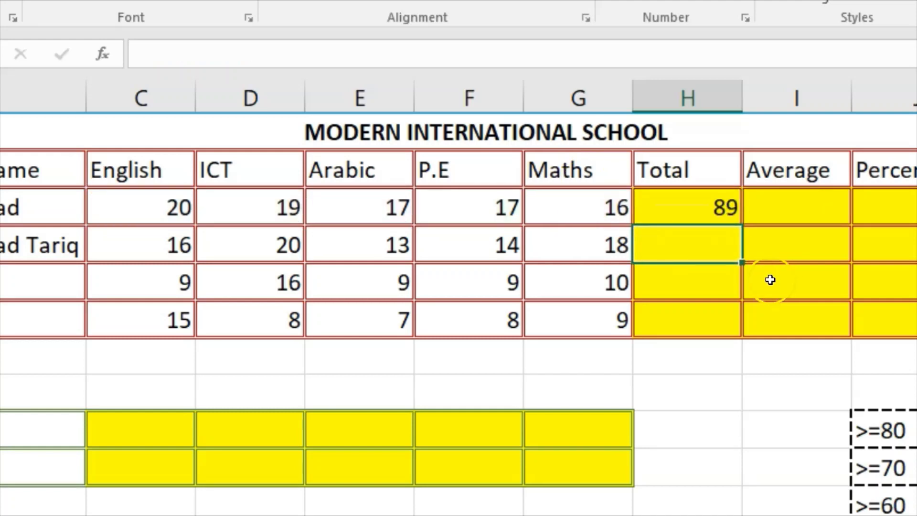
Fill the Total formula from H3 down to H6 to total the remaining students' marks
{"action": "left_click", "coordinate": [671, 205]}
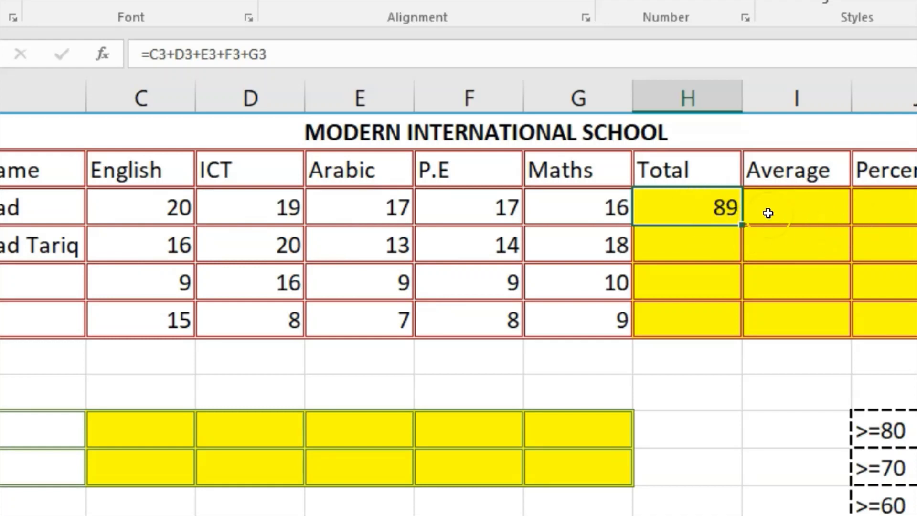
{"action": "left_click", "coordinate": [680, 236]}
{"action": "left_click", "coordinate": [680, 191]}
{"action": "left_click_drag", "start_coordinate": [744, 224], "coordinate": [735, 341]}
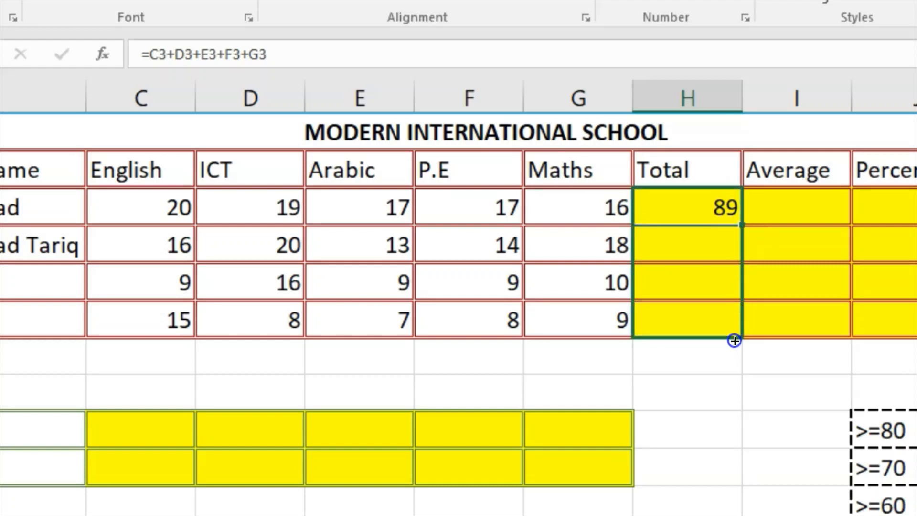
{"action": "left_click_drag", "start_coordinate": [735, 341], "coordinate": [733, 341]}
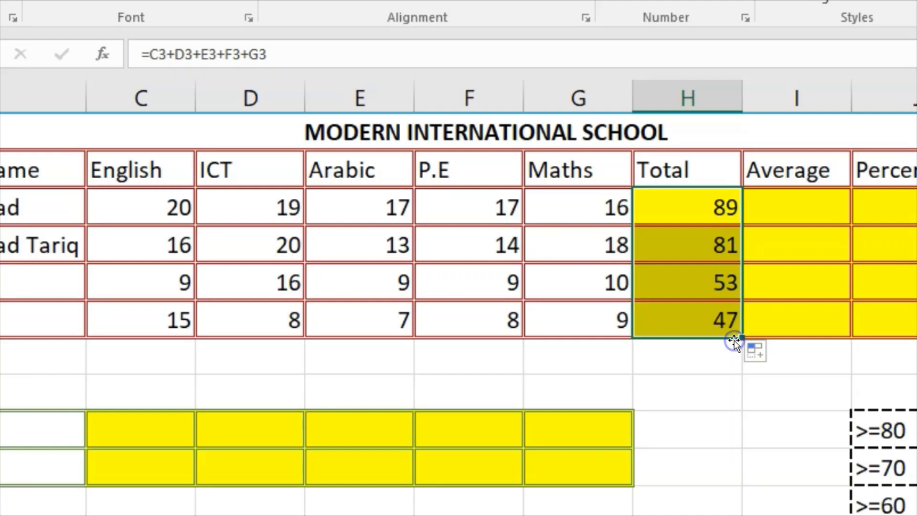
Examine the first student's five subject marks in C3:G3, both as a range and cell by cell, as the basis for the average
{"action": "left_click", "coordinate": [830, 257]}
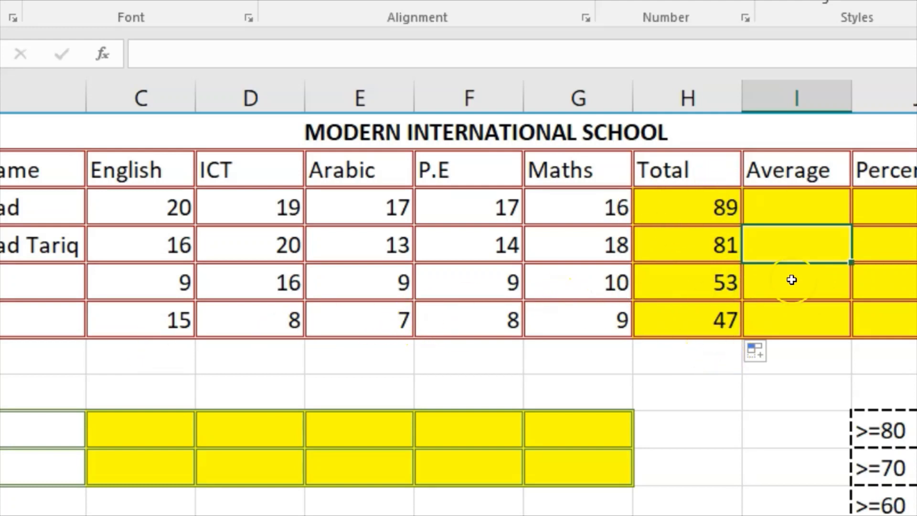
{"action": "left_click", "coordinate": [795, 207]}
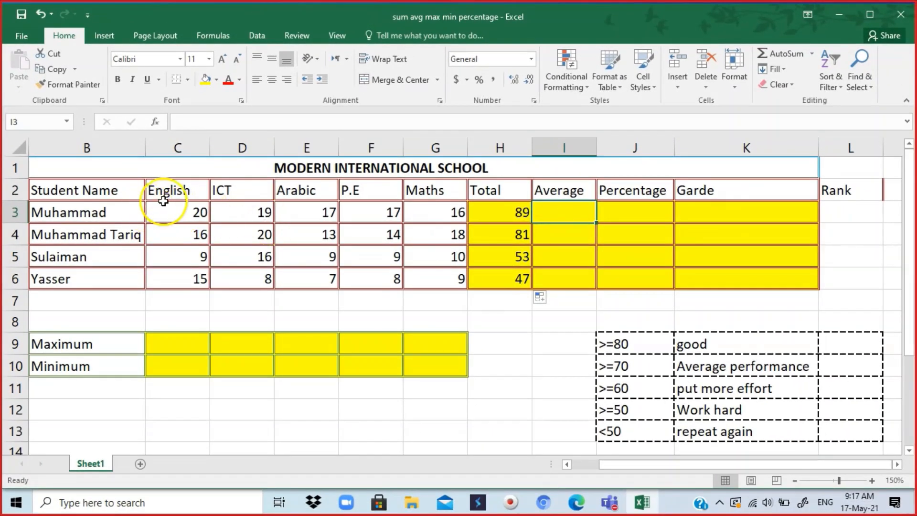
{"action": "left_click_drag", "start_coordinate": [163, 201], "coordinate": [444, 211]}
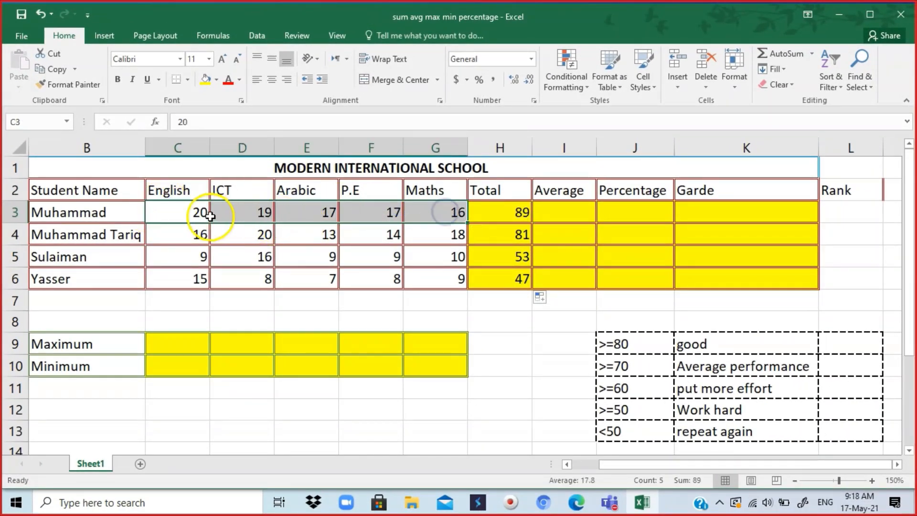
{"action": "left_click", "coordinate": [183, 216]}
{"action": "left_click_drag", "start_coordinate": [187, 216], "coordinate": [437, 212]}
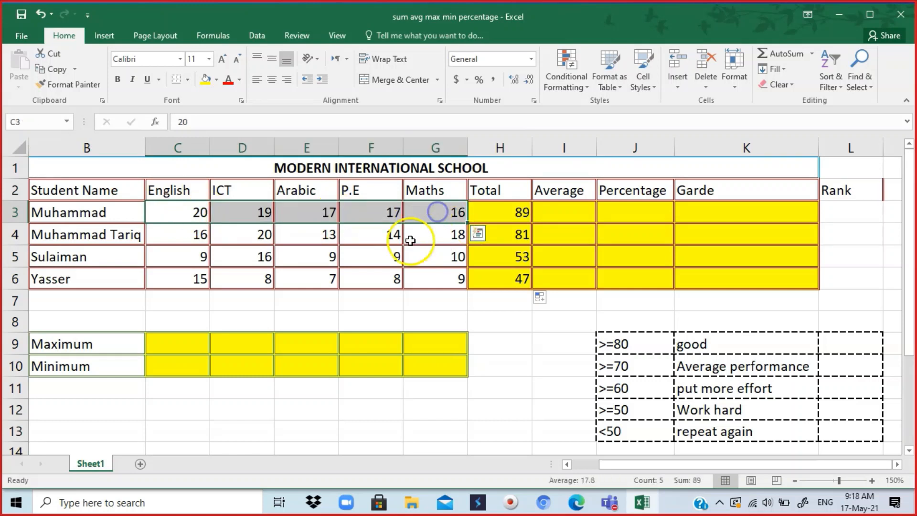
{"action": "left_click", "coordinate": [186, 234]}
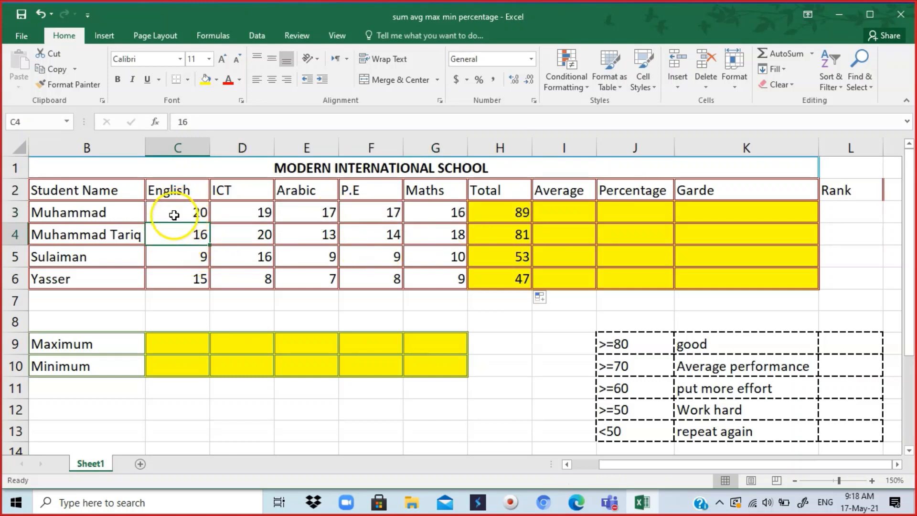
{"action": "left_click", "coordinate": [175, 213]}
{"action": "left_click", "coordinate": [239, 211]}
{"action": "left_click", "coordinate": [309, 212]}
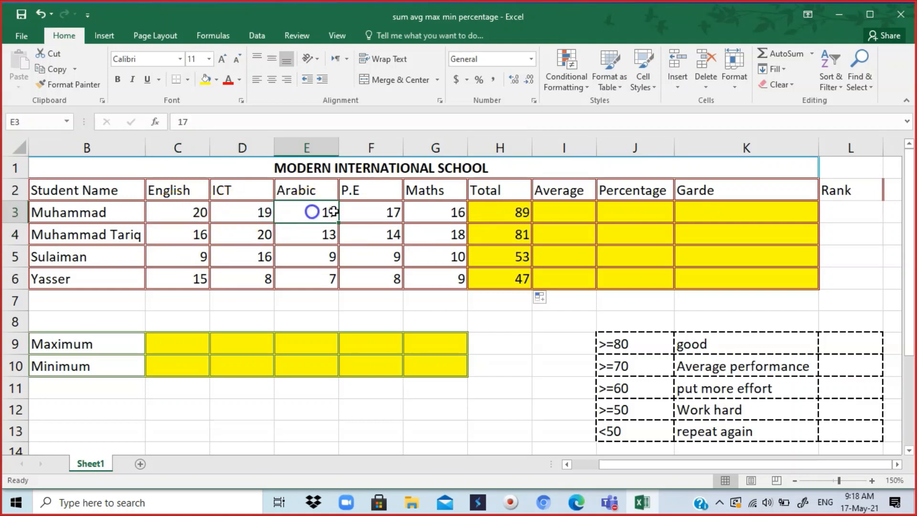
{"action": "left_click", "coordinate": [371, 212]}
{"action": "left_click", "coordinate": [462, 212]}
{"action": "left_click", "coordinate": [192, 213]}
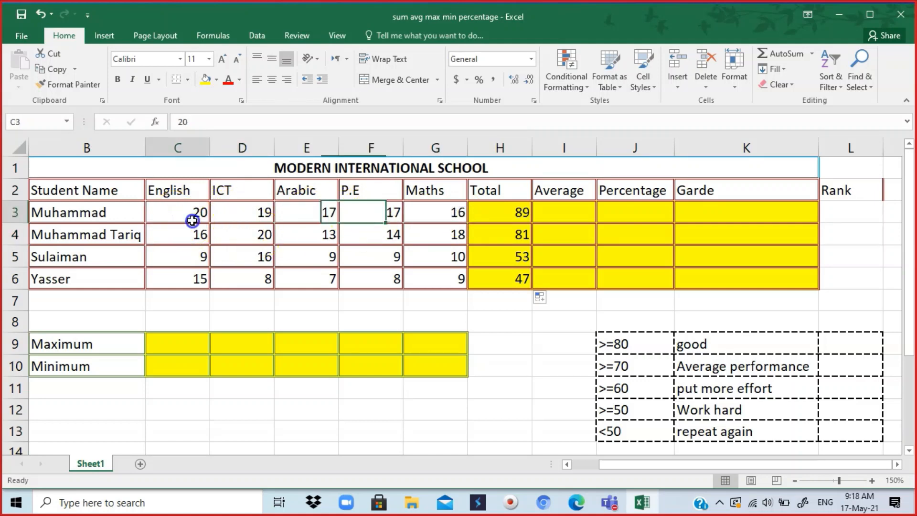
{"action": "left_click", "coordinate": [249, 213]}
{"action": "left_click", "coordinate": [300, 213]}
{"action": "left_click", "coordinate": [371, 216]}
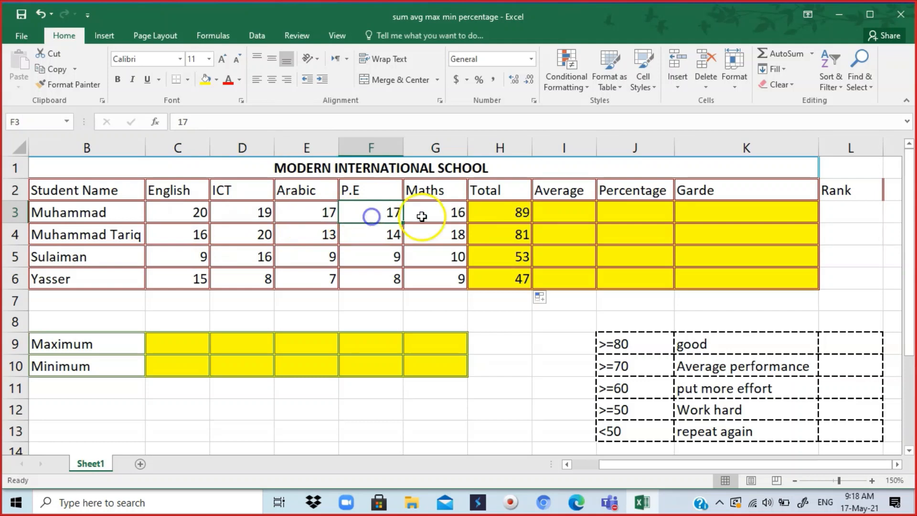
{"action": "left_click", "coordinate": [449, 216]}
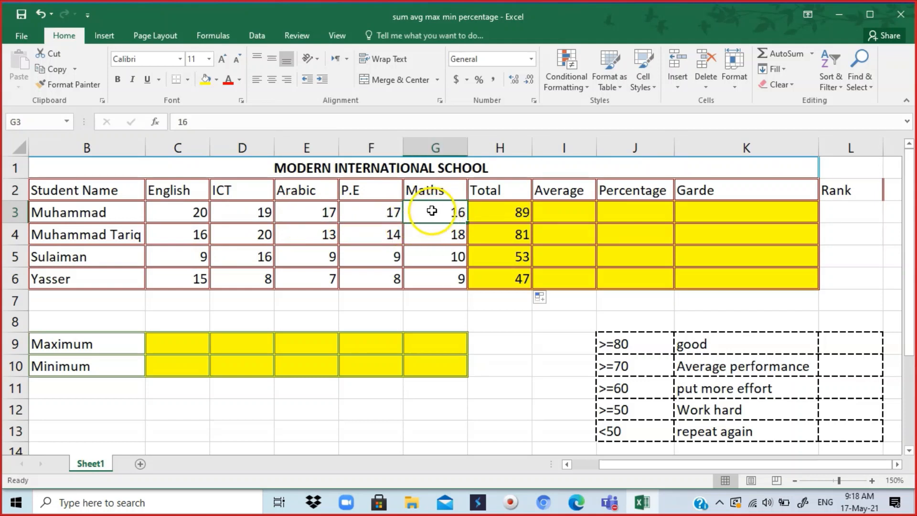
{"action": "left_click", "coordinate": [354, 215]}
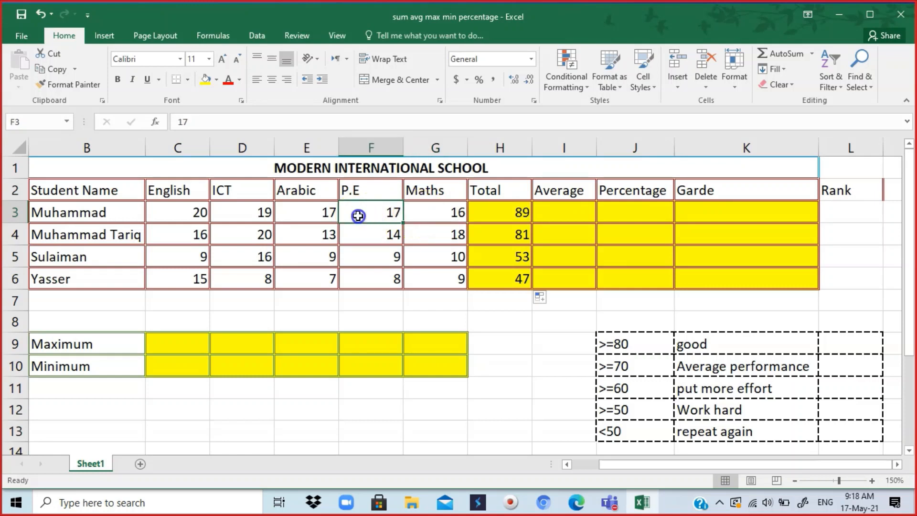
{"action": "left_click", "coordinate": [301, 216]}
{"action": "left_click", "coordinate": [250, 216]}
{"action": "left_click", "coordinate": [189, 213]}
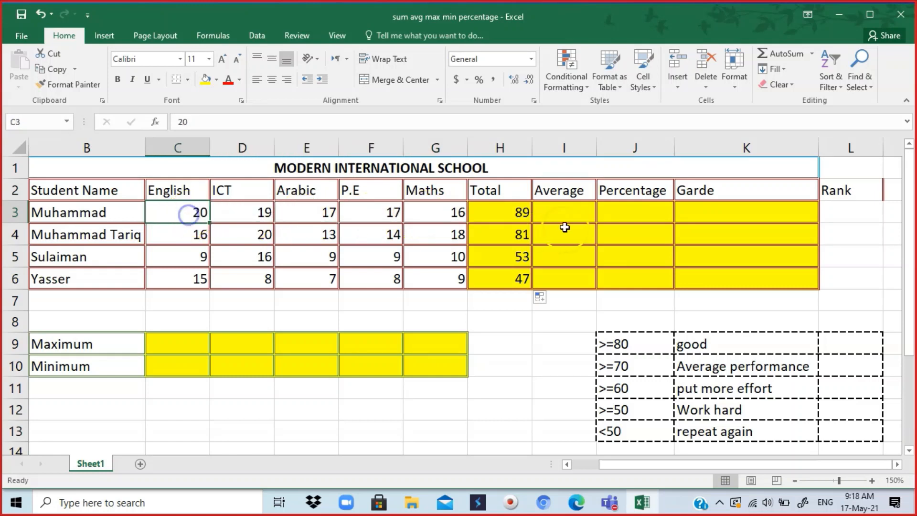
Insert the AutoSum Average function in the first student's Average cell, I3
{"action": "left_click", "coordinate": [573, 214]}
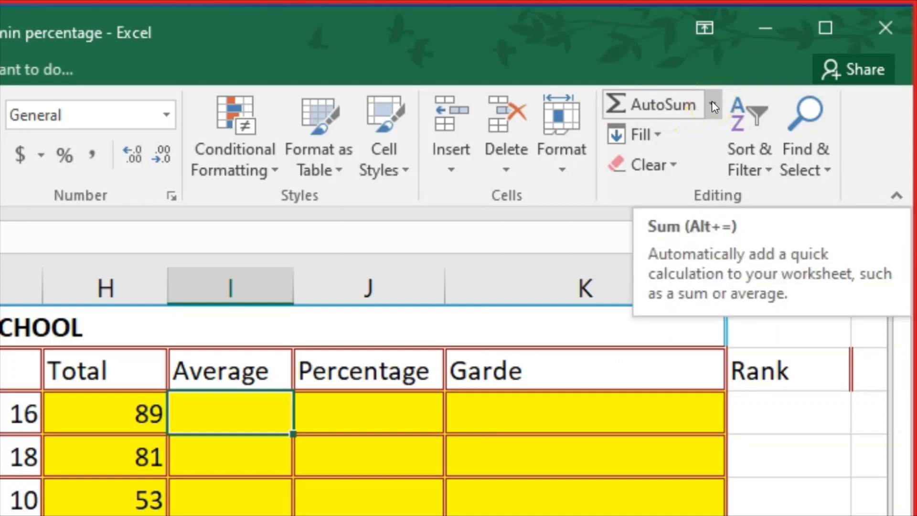
{"action": "left_click", "coordinate": [712, 106]}
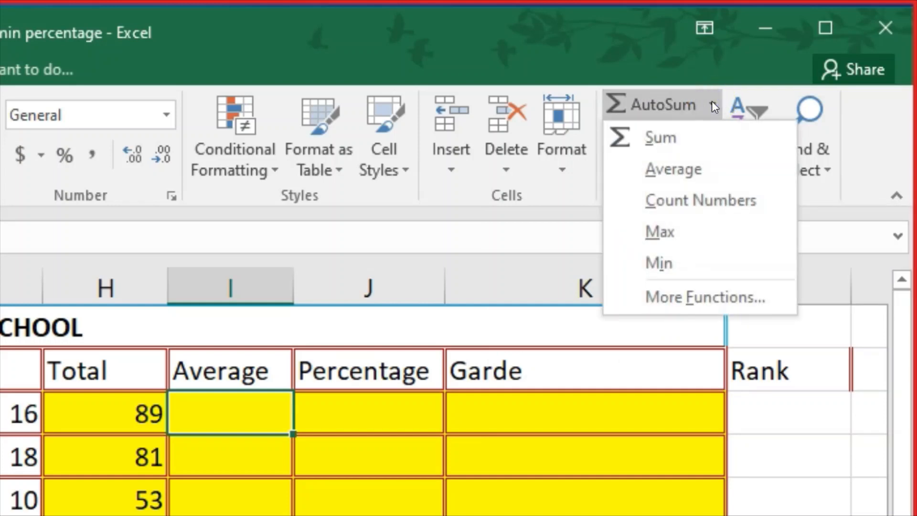
{"action": "left_click", "coordinate": [705, 171]}
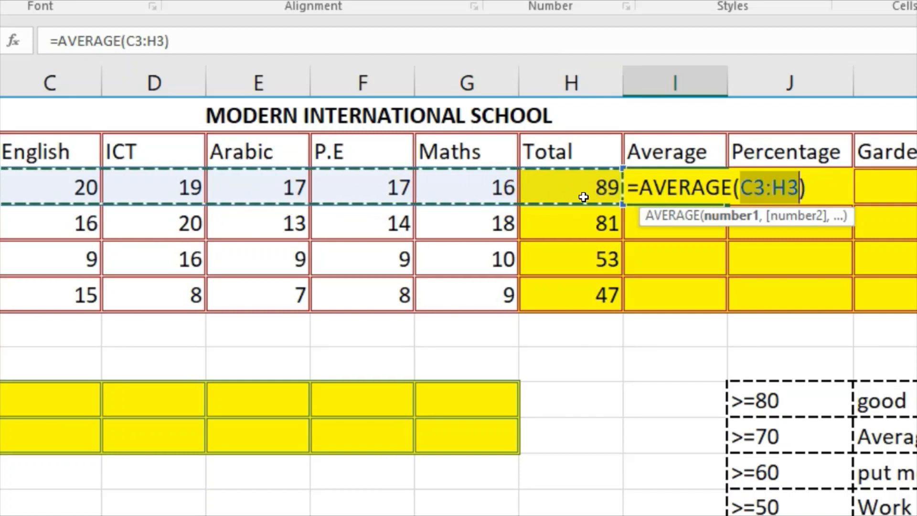
Correct the AVERAGE range in I3 to C3:G3 so it leaves out the Total column, and check it against the marks
{"action": "left_click", "coordinate": [799, 164]}
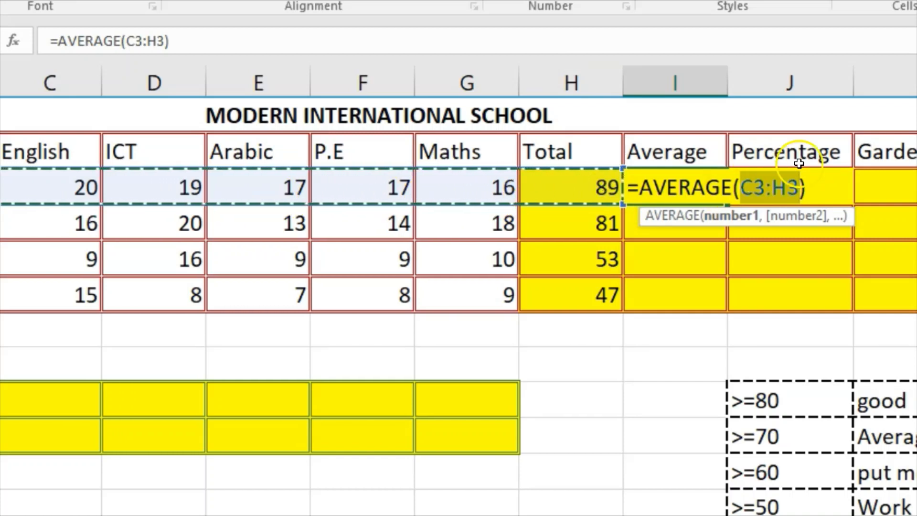
{"action": "left_click", "coordinate": [791, 187]}
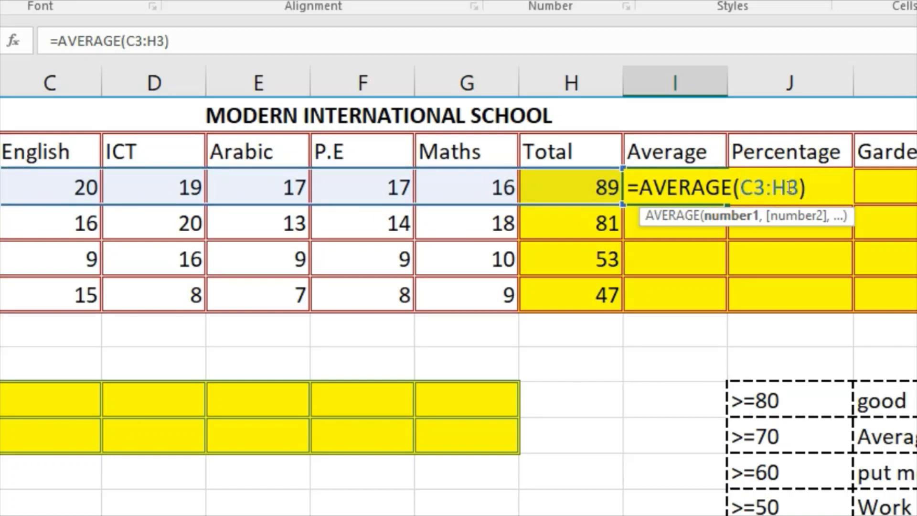
{"action": "key", "text": "BackSpace"}
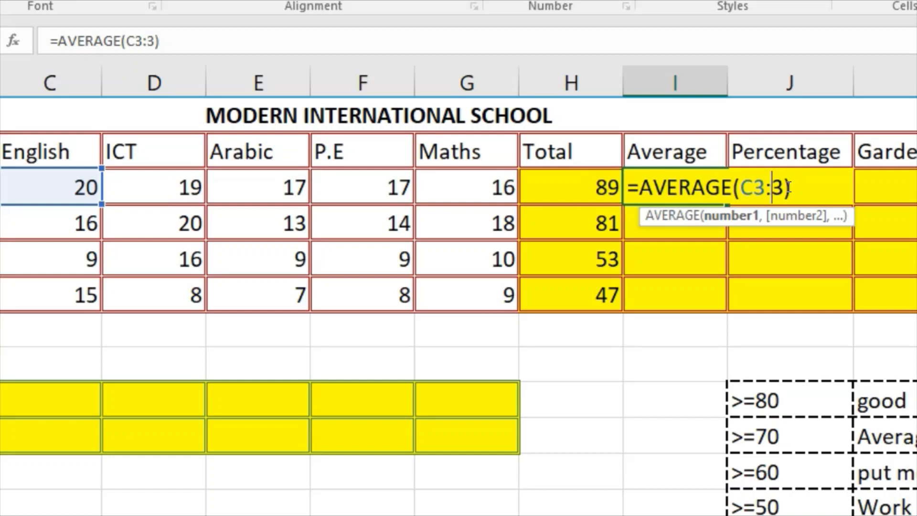
{"action": "type", "text": "G"}
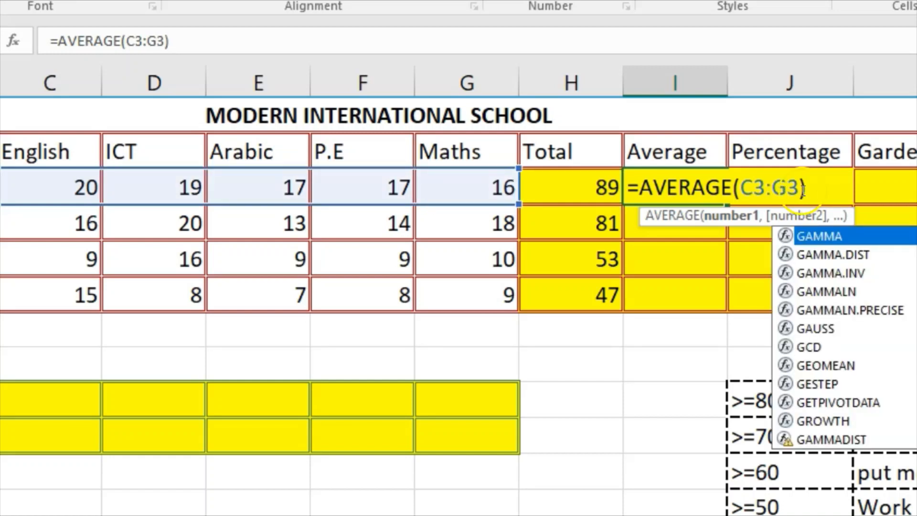
{"action": "left_click", "coordinate": [892, 178]}
{"action": "left_click", "coordinate": [687, 188]}
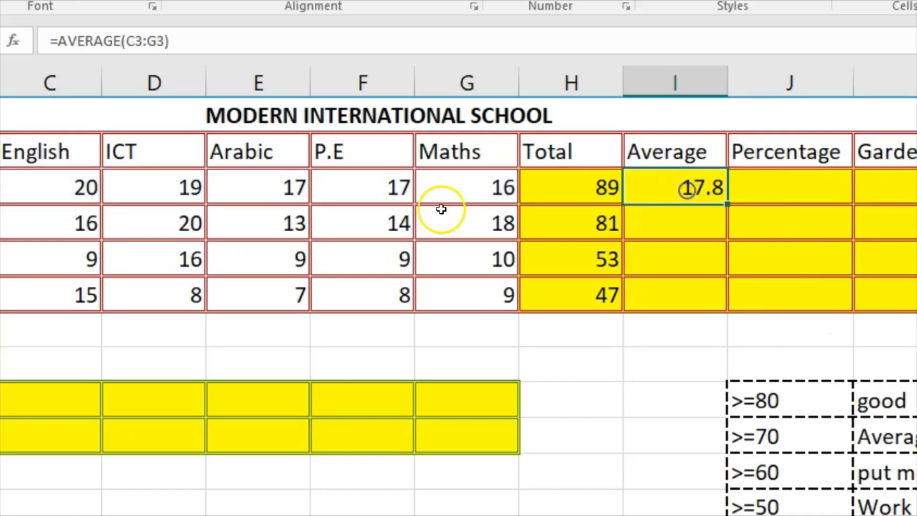
{"action": "left_click", "coordinate": [41, 186]}
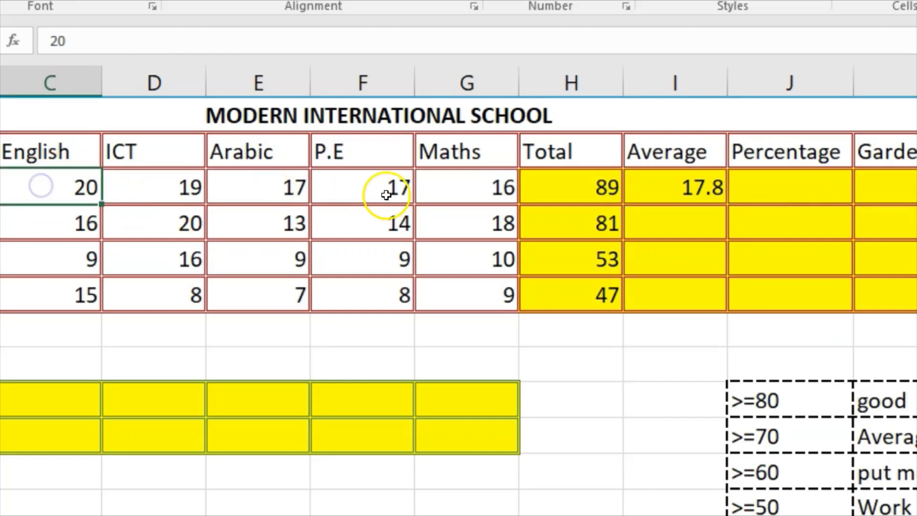
{"action": "left_click", "coordinate": [482, 186]}
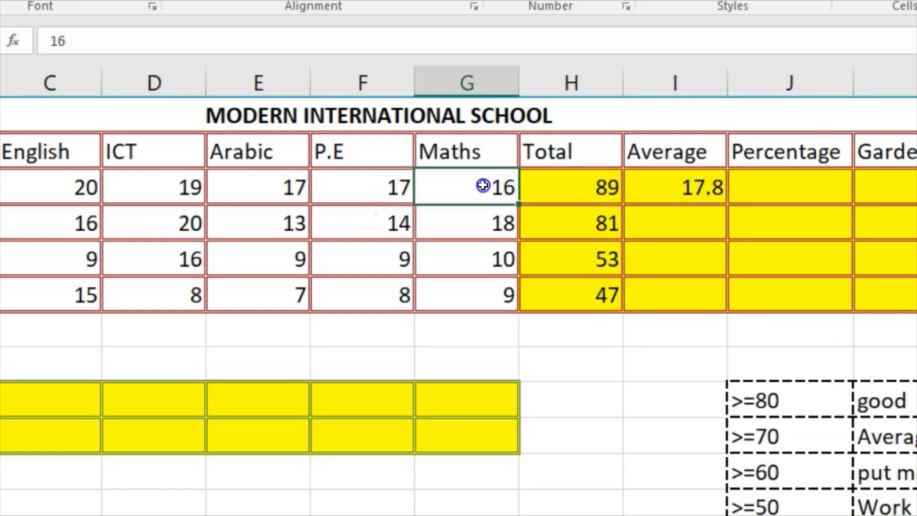
{"action": "left_click", "coordinate": [684, 192]}
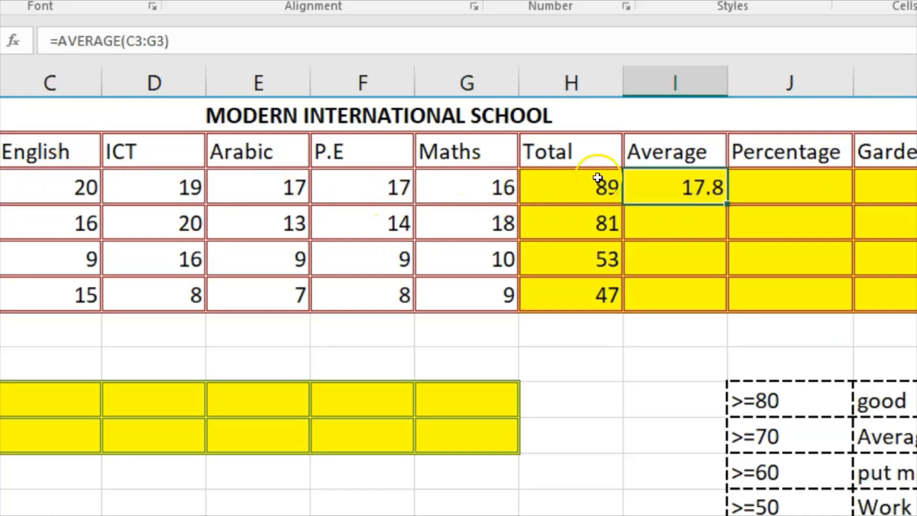
Re-enter the first student's Average formula in I3 manually as =average(C3:G3) and fill it down to I6
{"action": "left_click", "coordinate": [473, 189]}
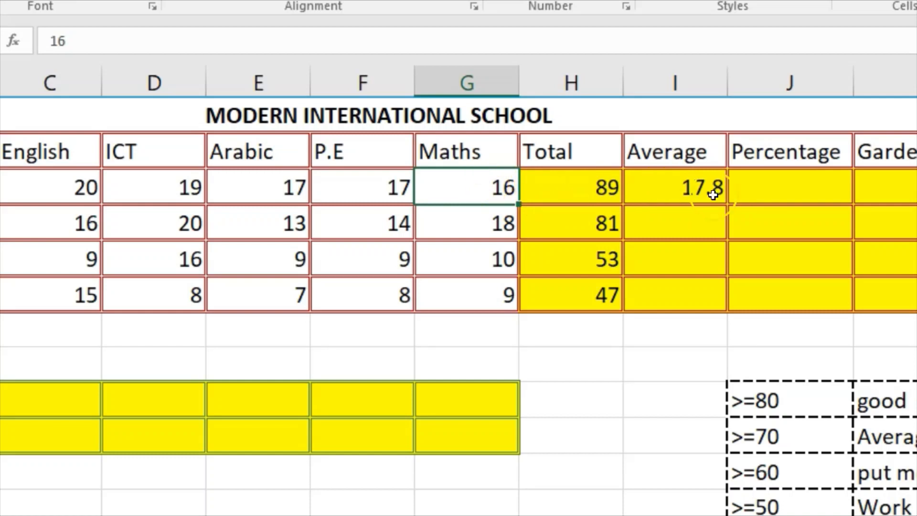
{"action": "left_click", "coordinate": [682, 187]}
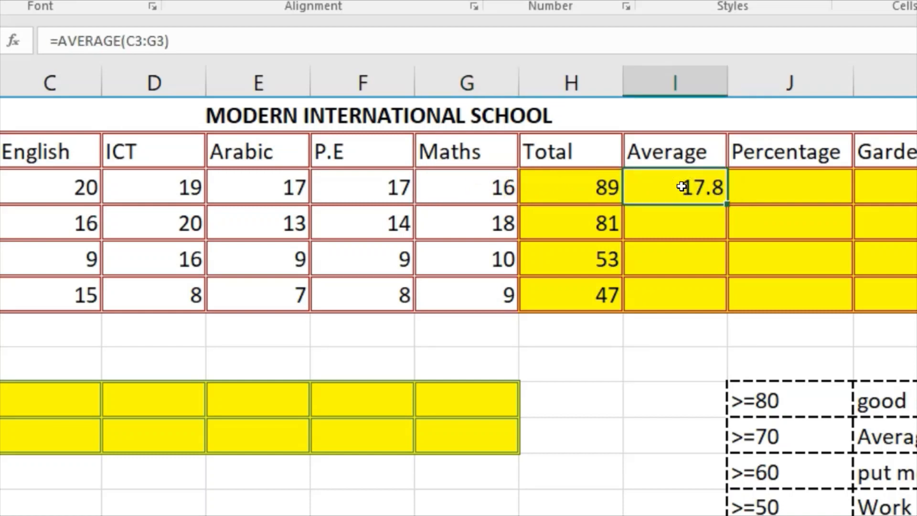
{"action": "left_click", "coordinate": [697, 229]}
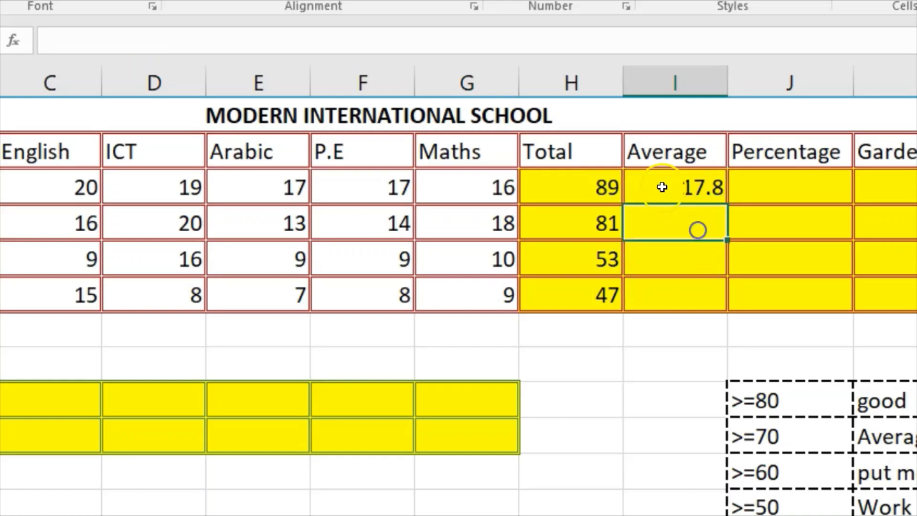
{"action": "left_click", "coordinate": [661, 185]}
{"action": "type", "text": "="}
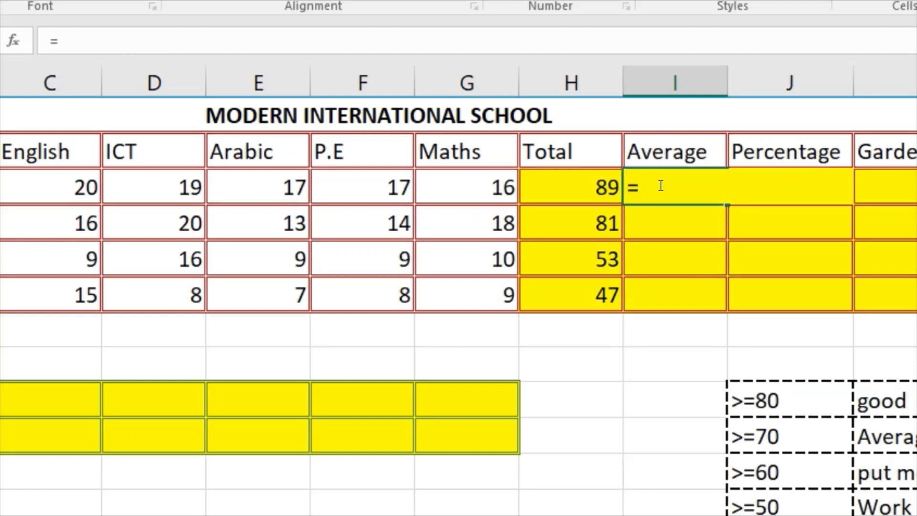
{"action": "type", "text": "average"}
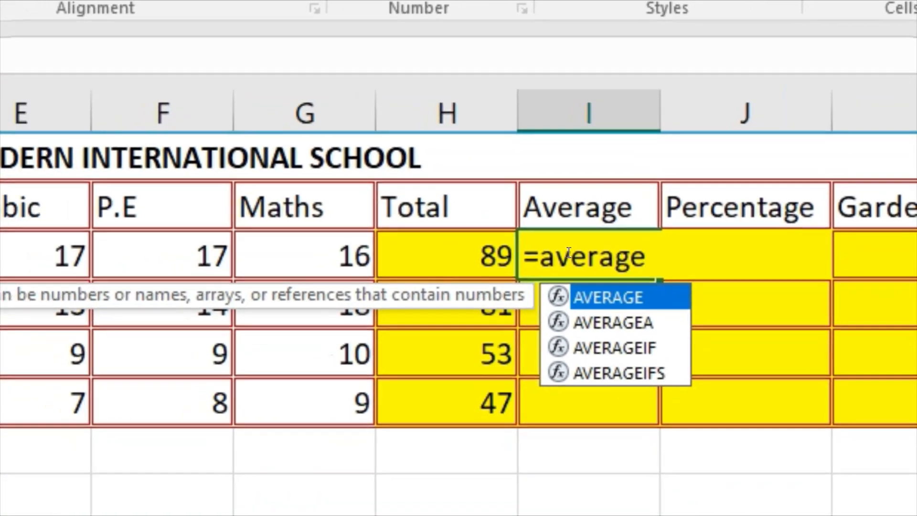
{"action": "type", "text": "("}
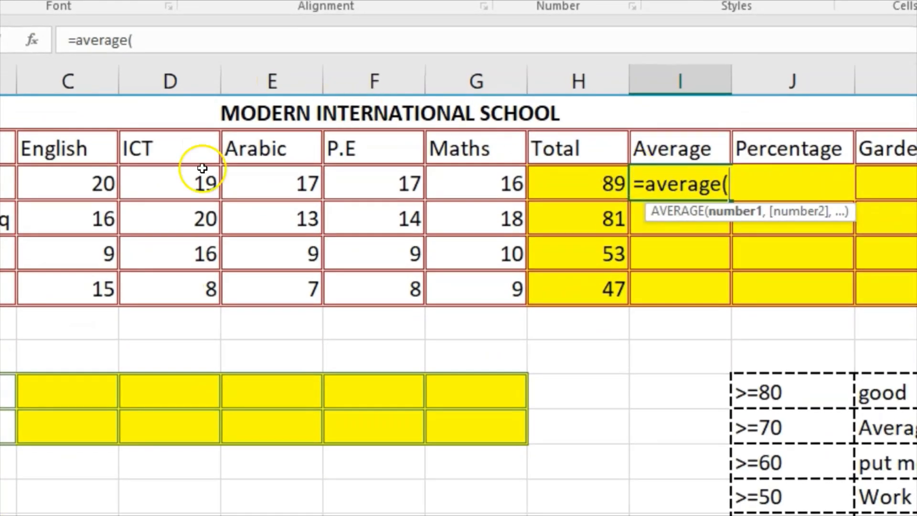
{"action": "left_click_drag", "start_coordinate": [67, 176], "coordinate": [482, 184]}
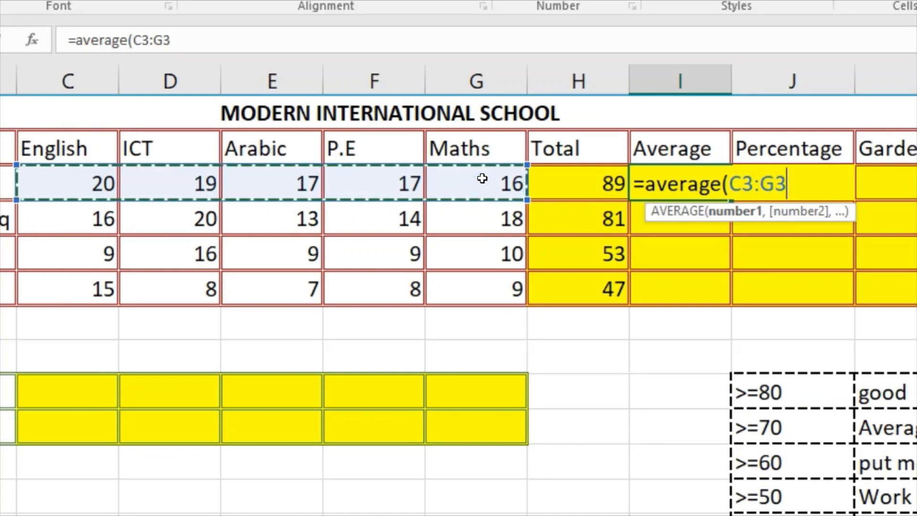
{"action": "type", "text": ")"}
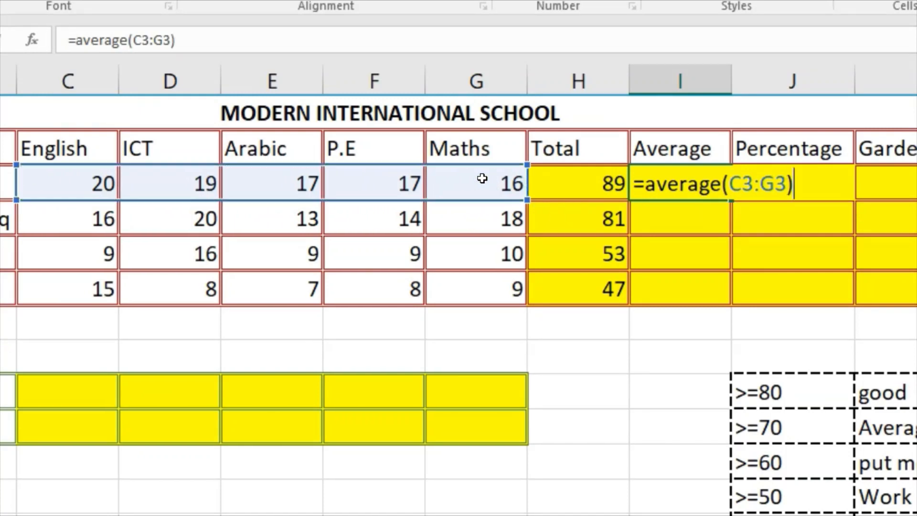
{"action": "key", "text": "Return"}
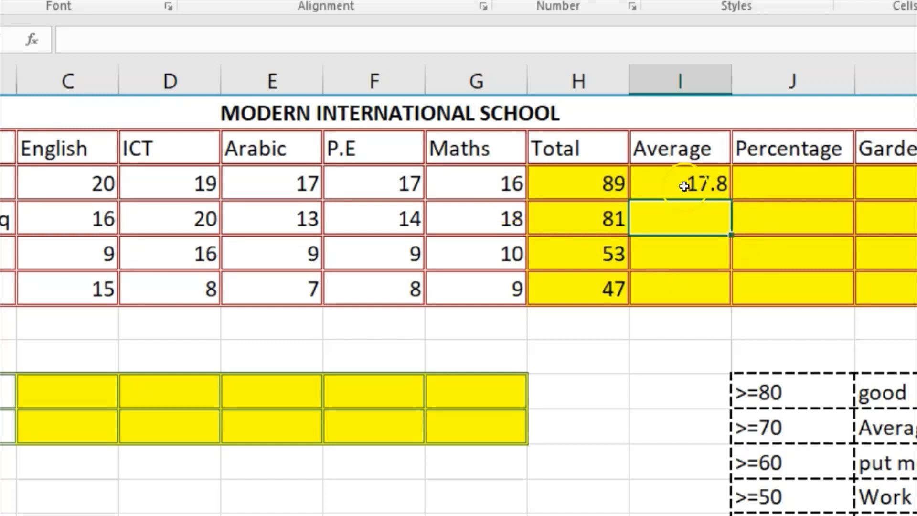
{"action": "left_click", "coordinate": [666, 181]}
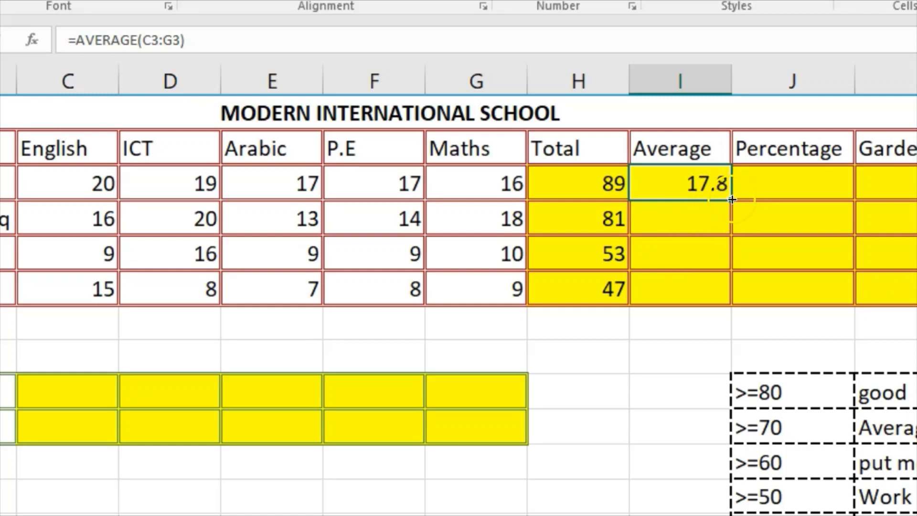
{"action": "left_click_drag", "start_coordinate": [732, 199], "coordinate": [737, 293]}
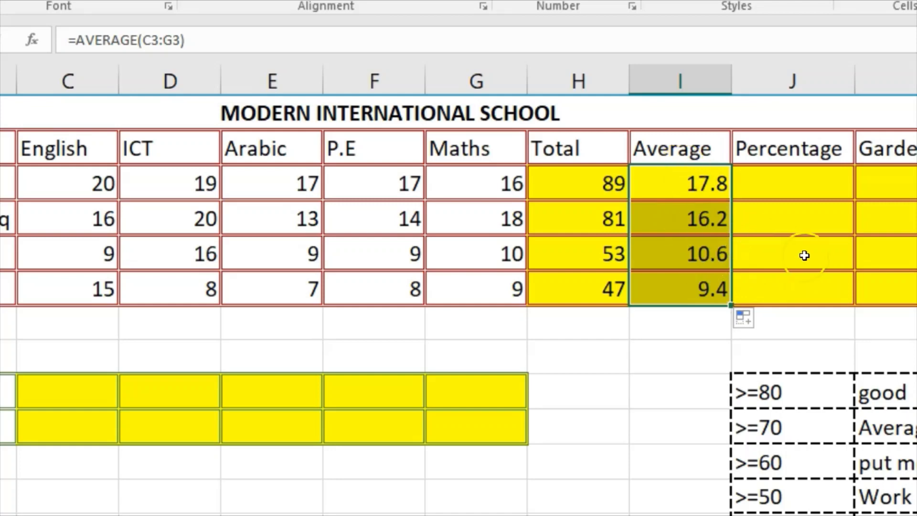
Calculate the first student's Percentage in J3 with =H3/100*100 and fill the formula down to J6
{"action": "left_click", "coordinate": [811, 185]}
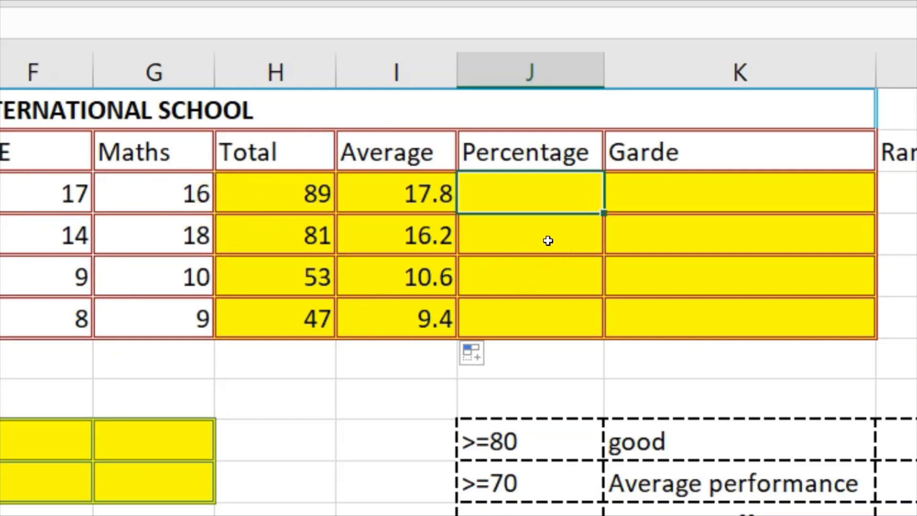
{"action": "left_click", "coordinate": [266, 186]}
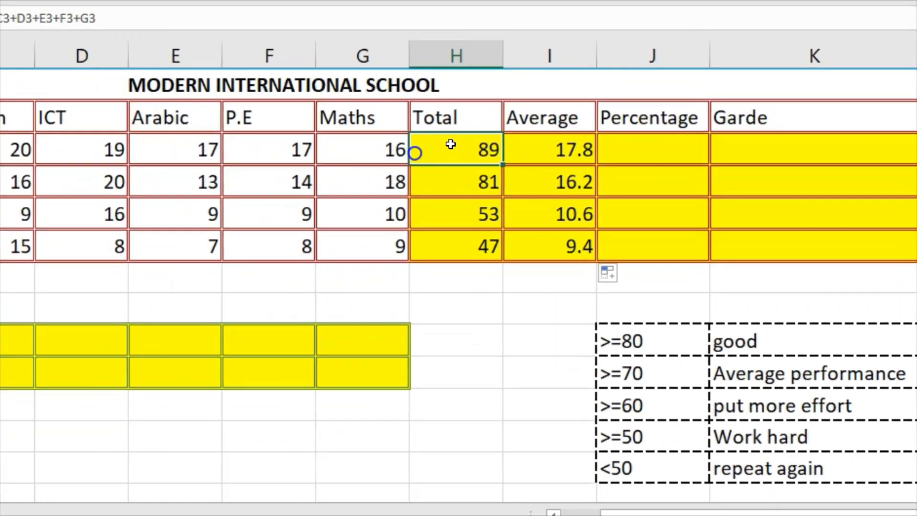
{"action": "left_click", "coordinate": [651, 148]}
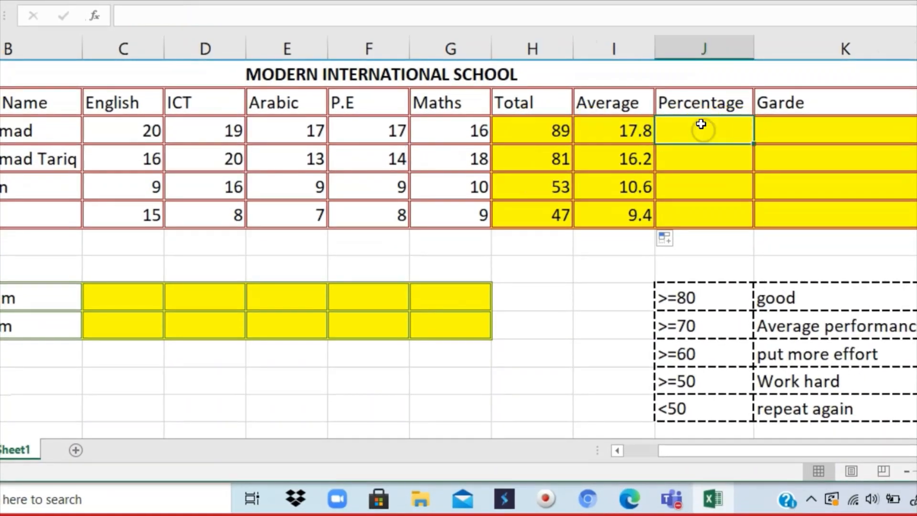
{"action": "type", "text": "="}
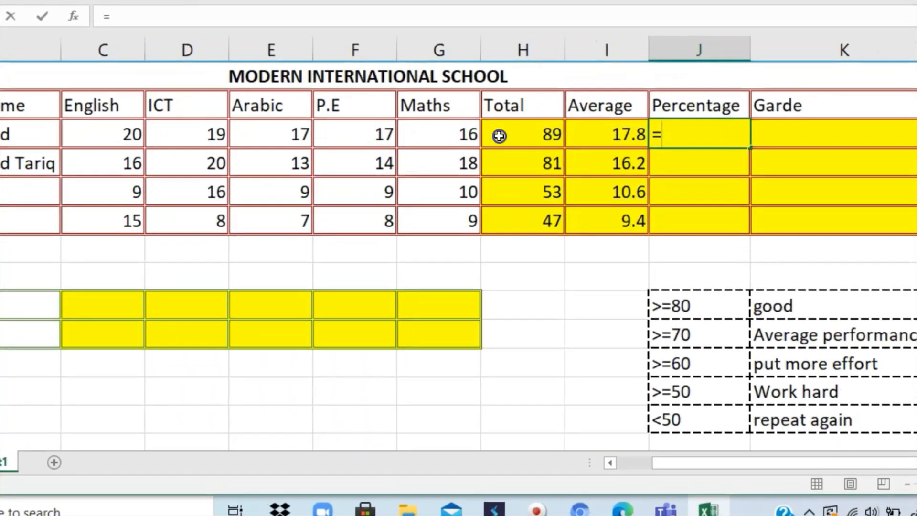
{"action": "left_click", "coordinate": [500, 136]}
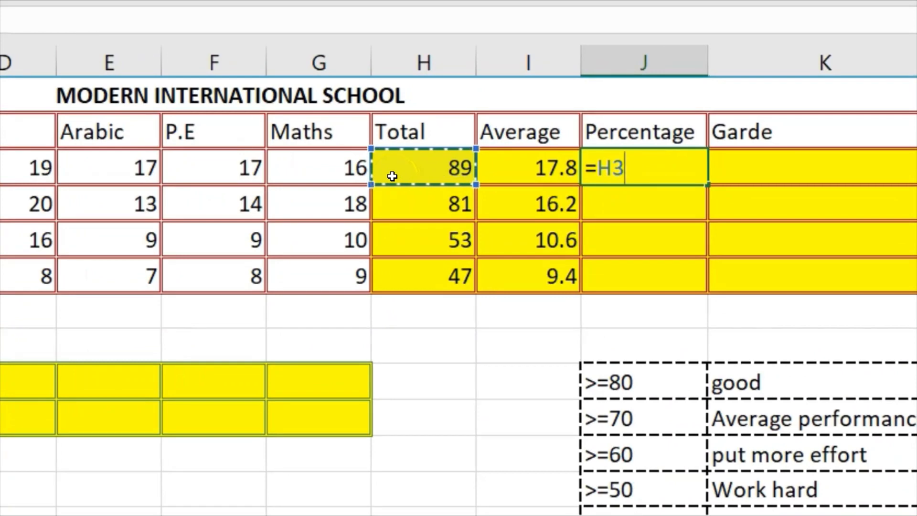
{"action": "type", "text": "/"}
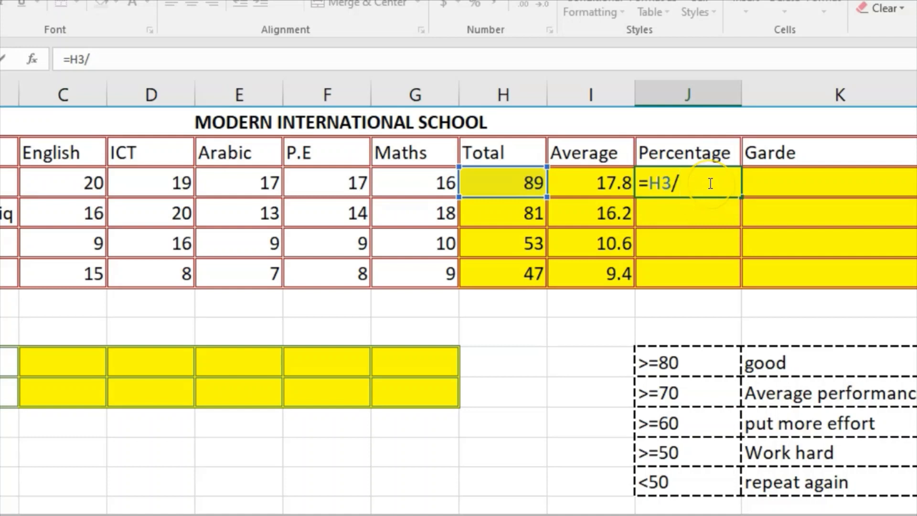
{"action": "type", "text": "100"}
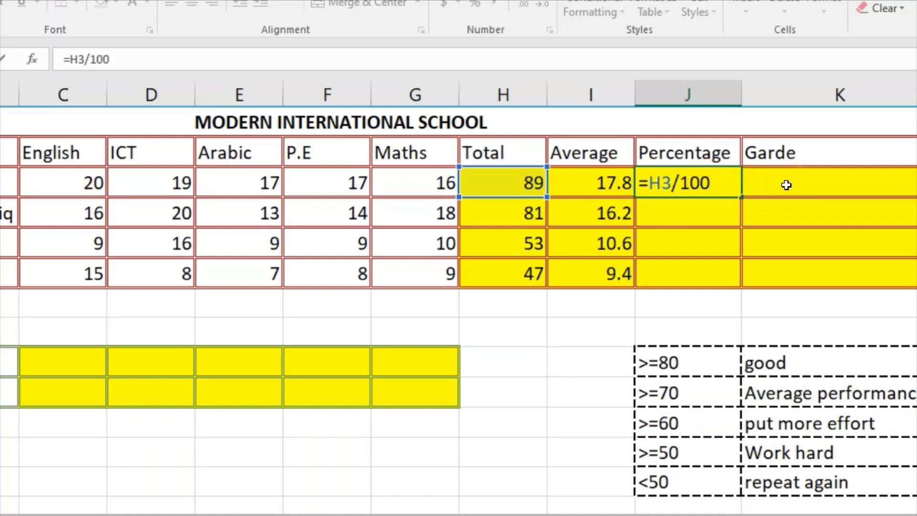
{"action": "type", "text": "*100"}
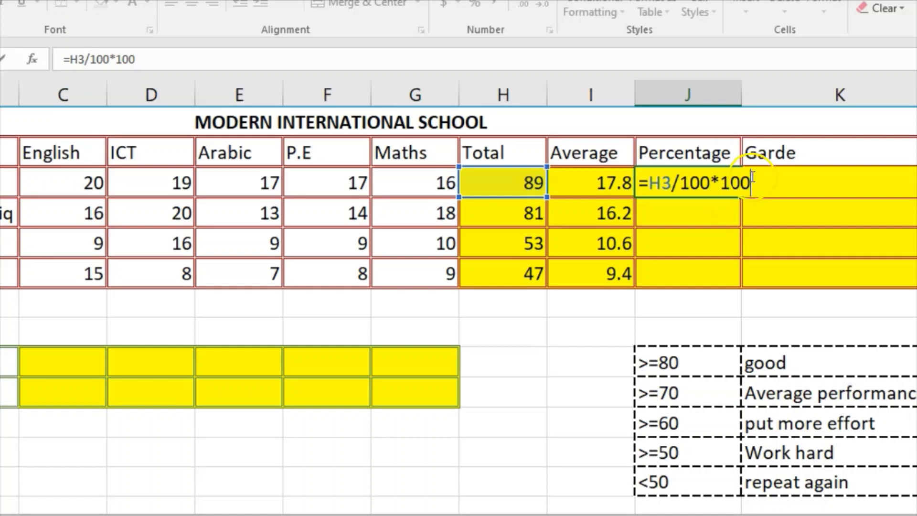
{"action": "key", "text": "Return"}
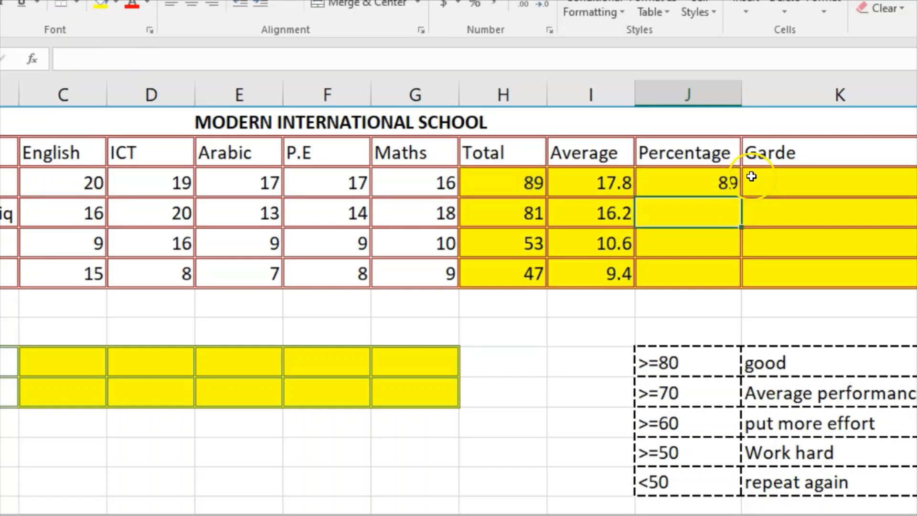
{"action": "left_click", "coordinate": [678, 180]}
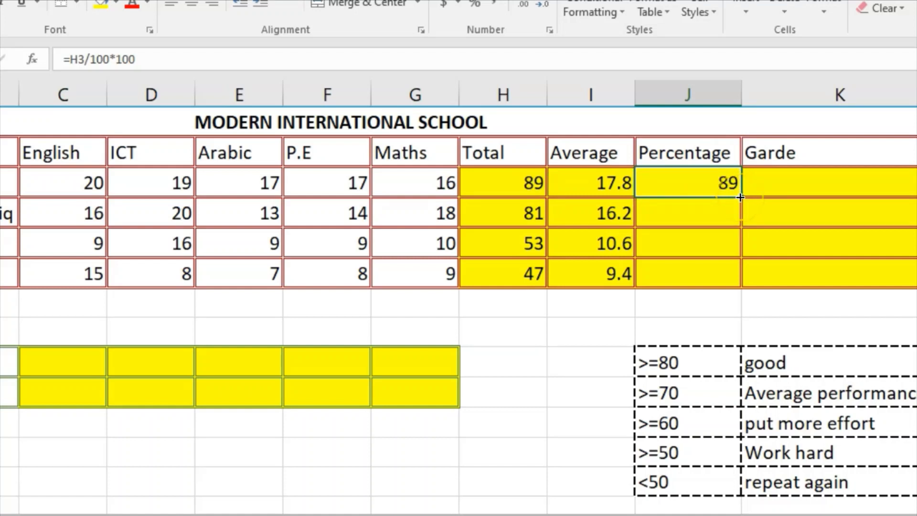
{"action": "left_click_drag", "start_coordinate": [740, 197], "coordinate": [734, 283]}
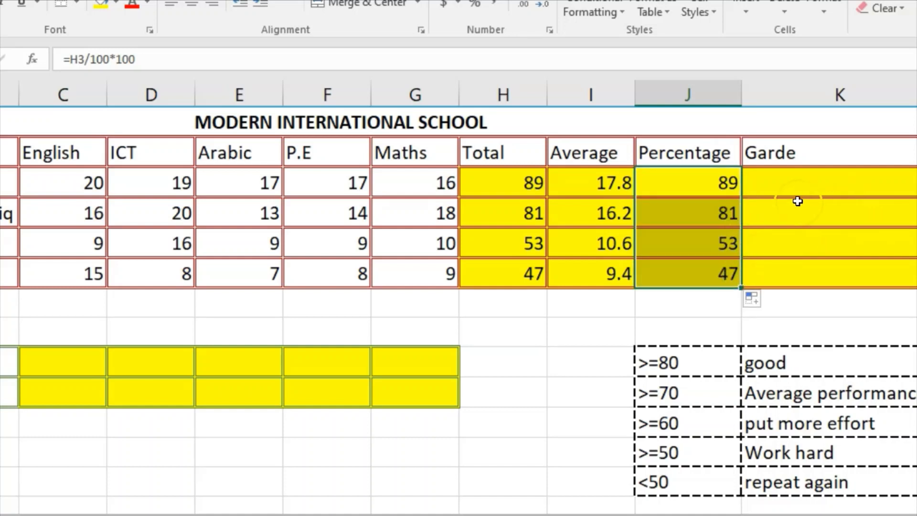
Review the grading criteria table and begin the grade formula in K3 with an IF that returns "Good" when J3>=80
{"action": "left_click", "coordinate": [791, 186]}
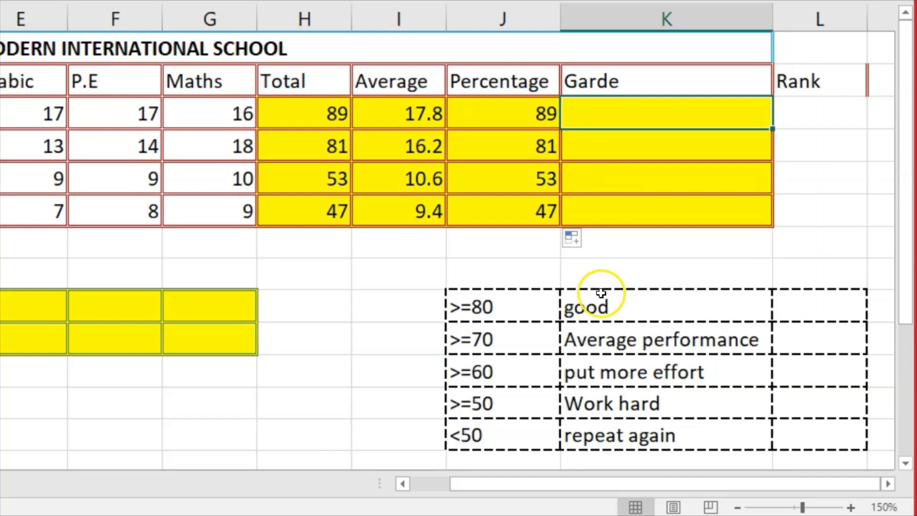
{"action": "left_click", "coordinate": [490, 307]}
{"action": "left_click_drag", "start_coordinate": [551, 317], "coordinate": [690, 435]}
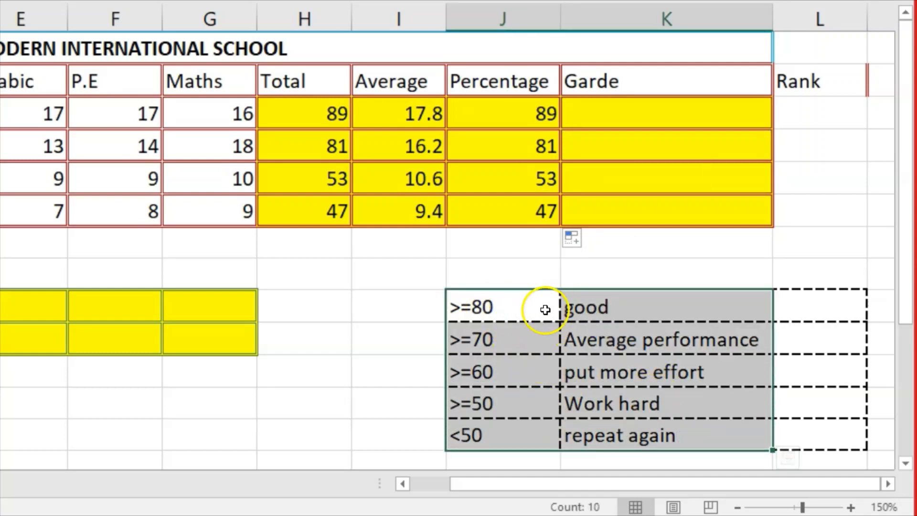
{"action": "left_click", "coordinate": [594, 110]}
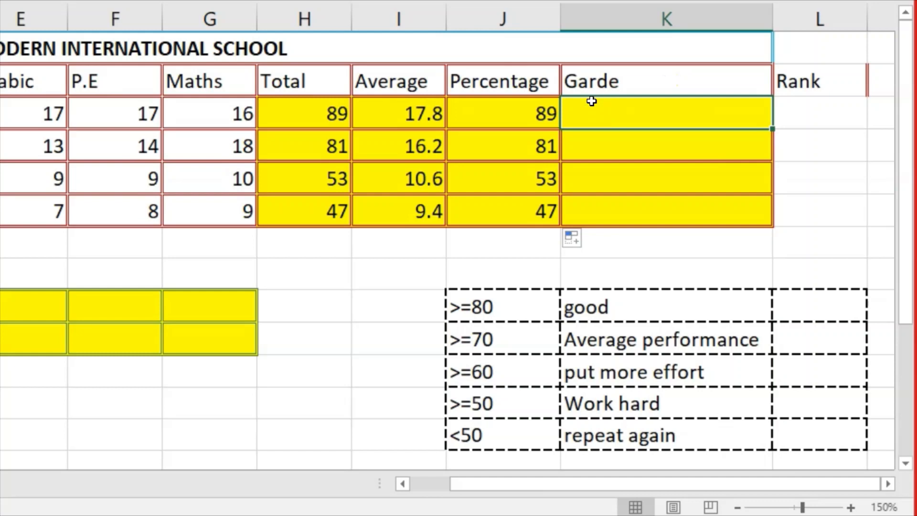
{"action": "type", "text": "="}
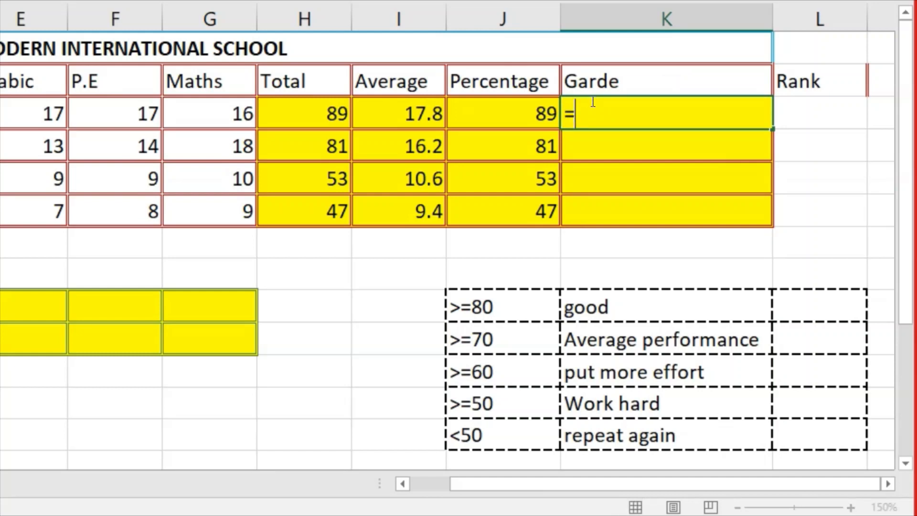
{"action": "type", "text": "if"}
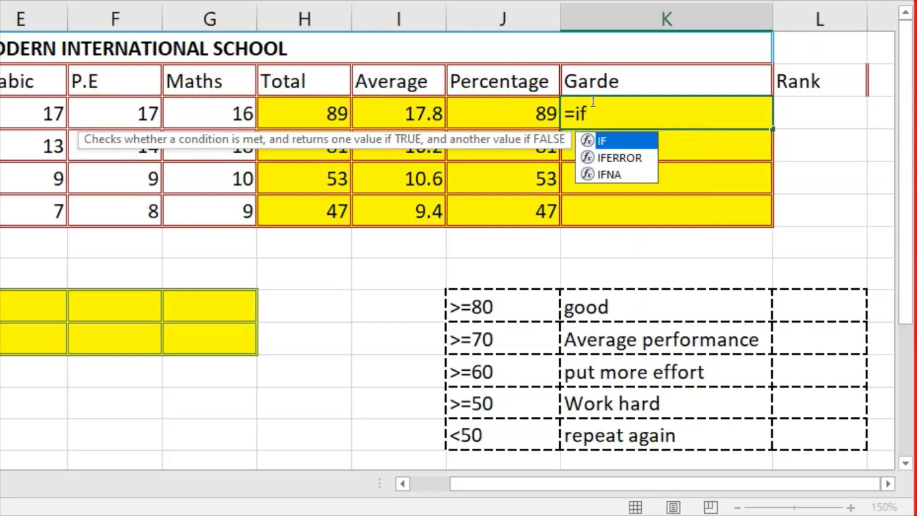
{"action": "type", "text": "("}
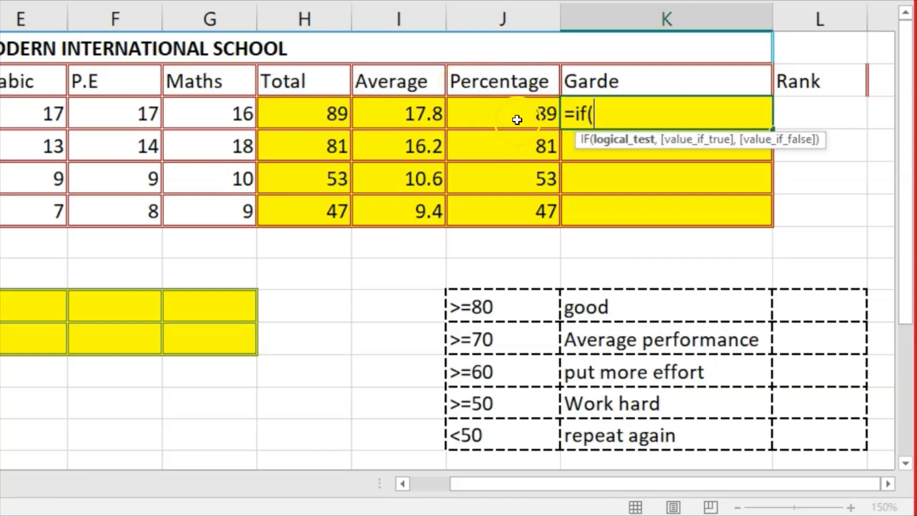
{"action": "left_click", "coordinate": [545, 125]}
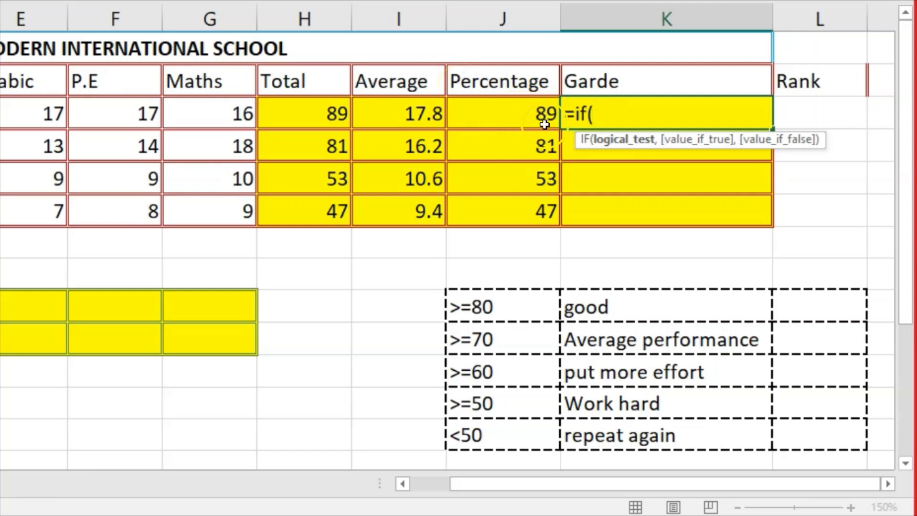
{"action": "left_click", "coordinate": [493, 120]}
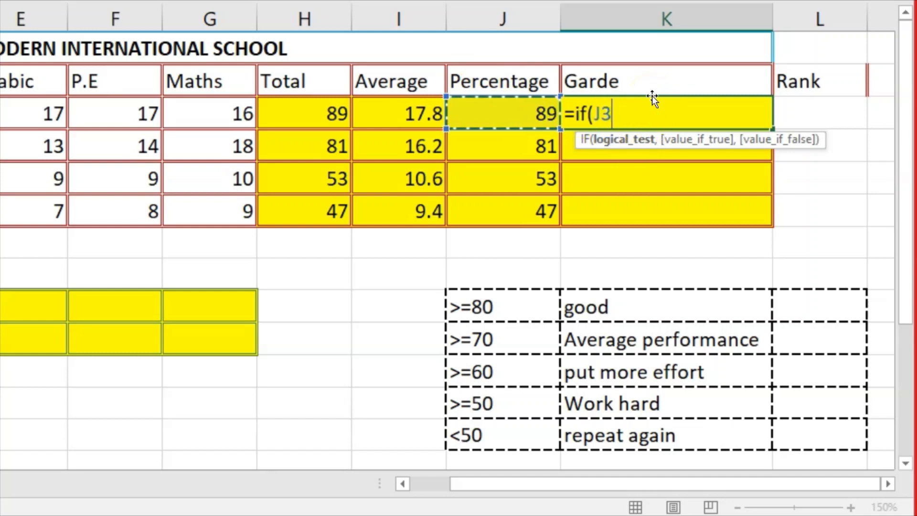
{"action": "type", "text": ">=80"}
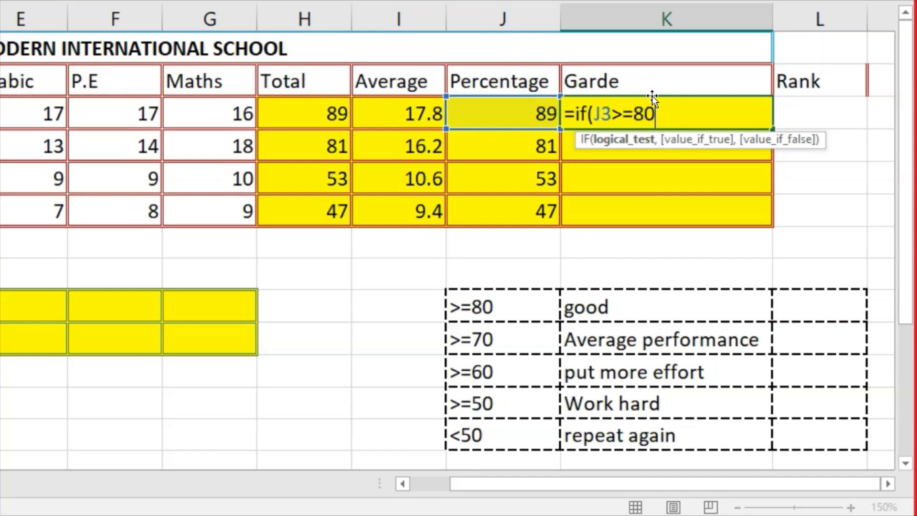
{"action": "type", "text": ","}
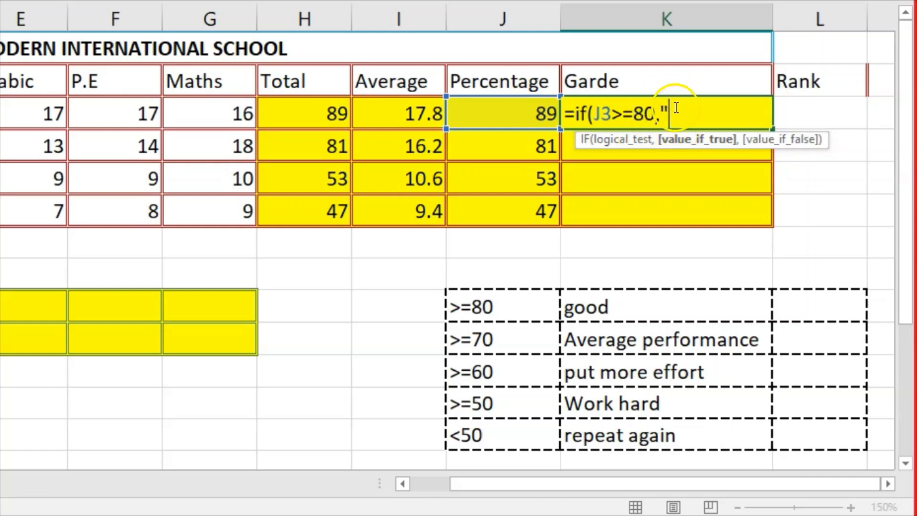
{"action": "type", "text": "Good\", "}
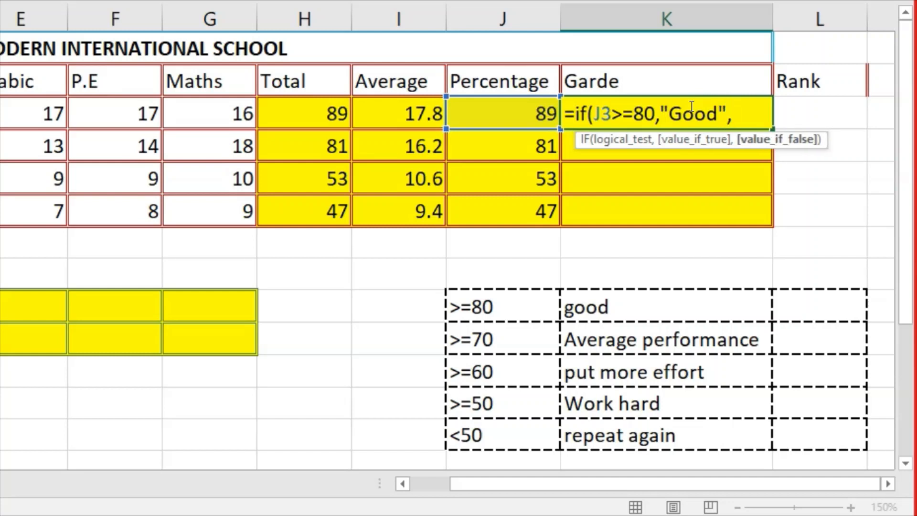
Extend the grade formula in K3 with a nested IF that returns "Average performance" when J3>=70
{"action": "type", "text": "if"}
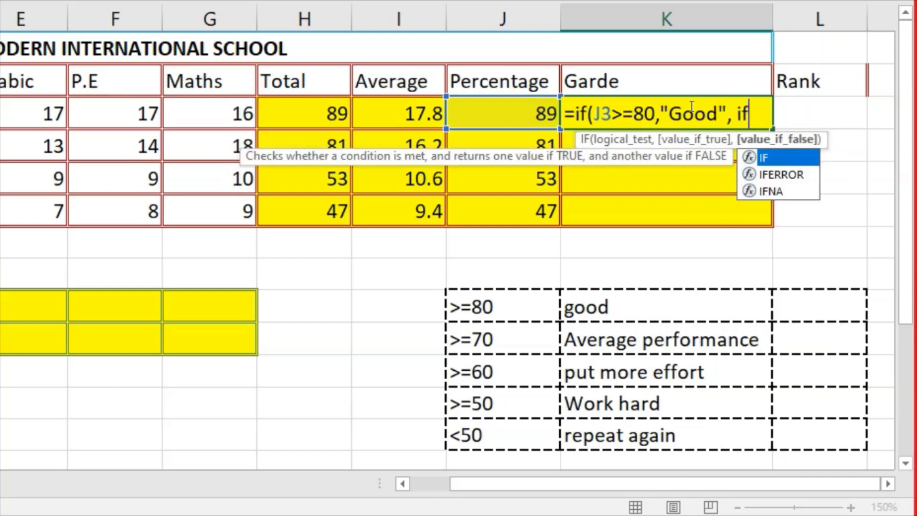
{"action": "type", "text": "("}
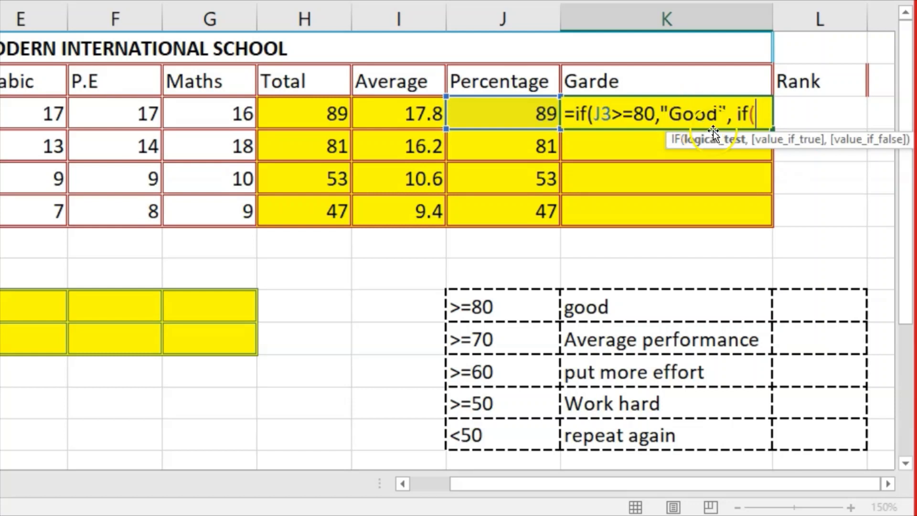
{"action": "left_click", "coordinate": [727, 114]}
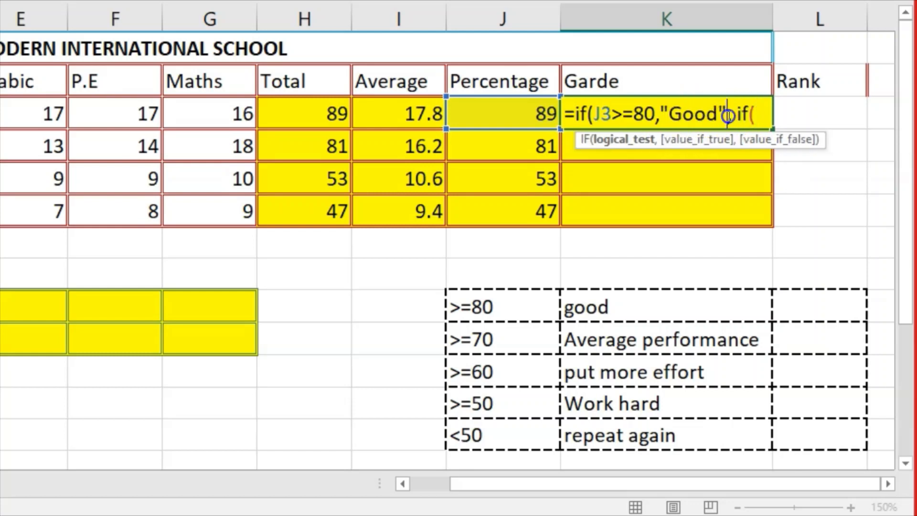
{"action": "left_click", "coordinate": [756, 114]}
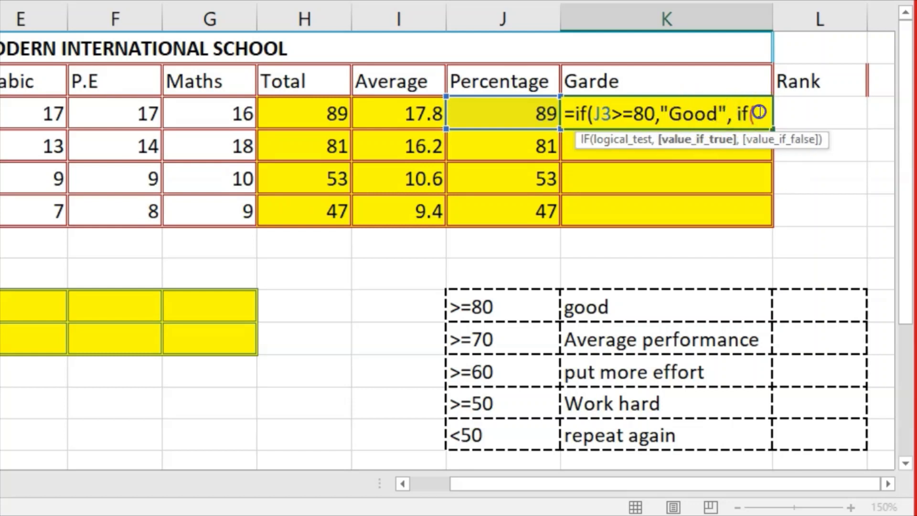
{"action": "left_click", "coordinate": [489, 110]}
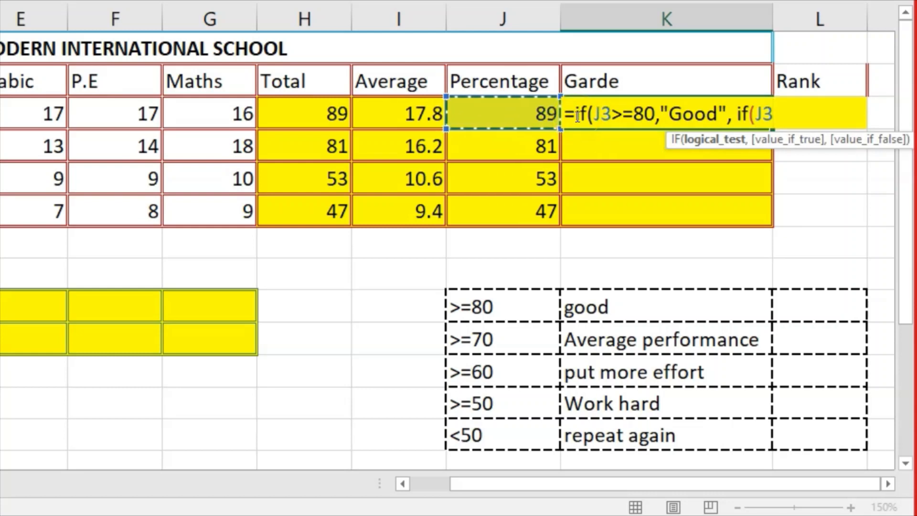
{"action": "type", "text": ">="}
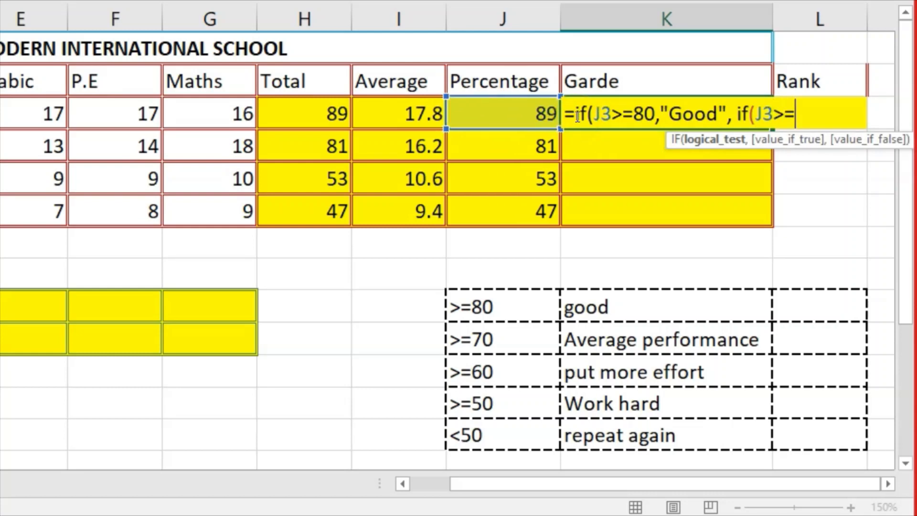
{"action": "type", "text": "70, "}
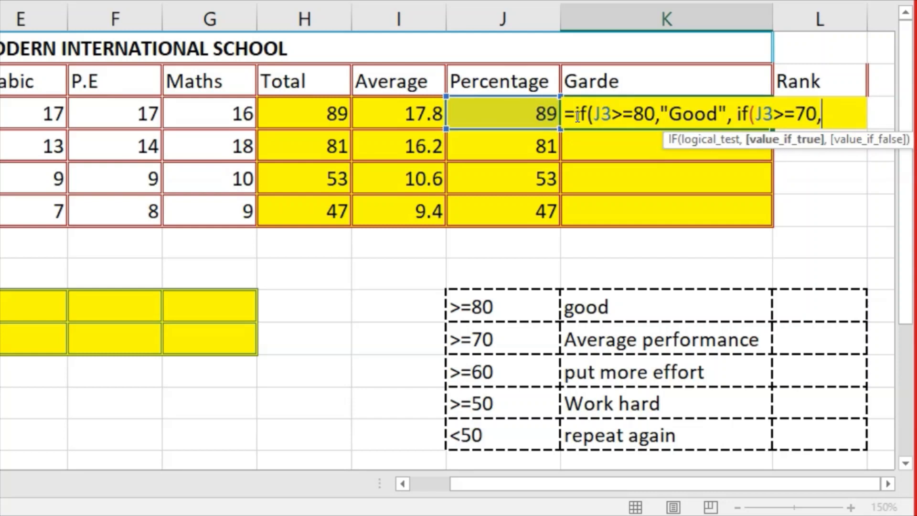
{"action": "type", "text": "\"Aver"}
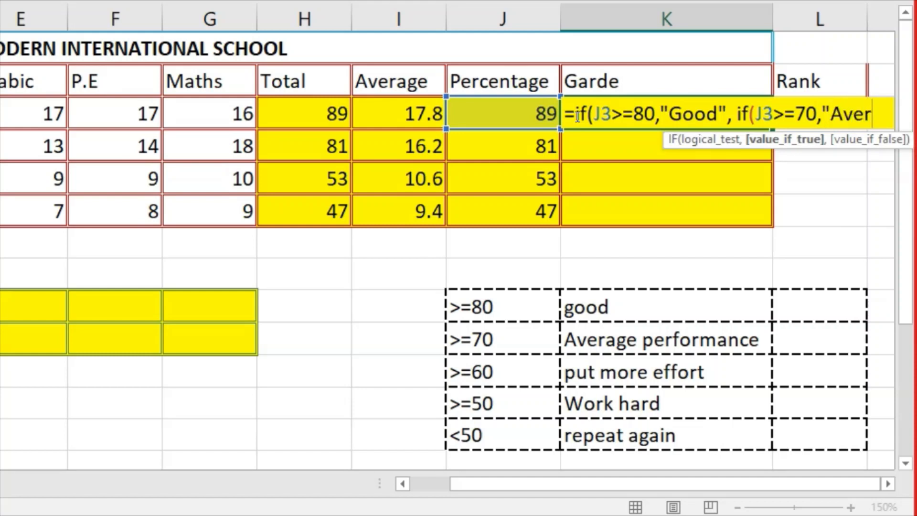
{"action": "type", "text": "age perf"}
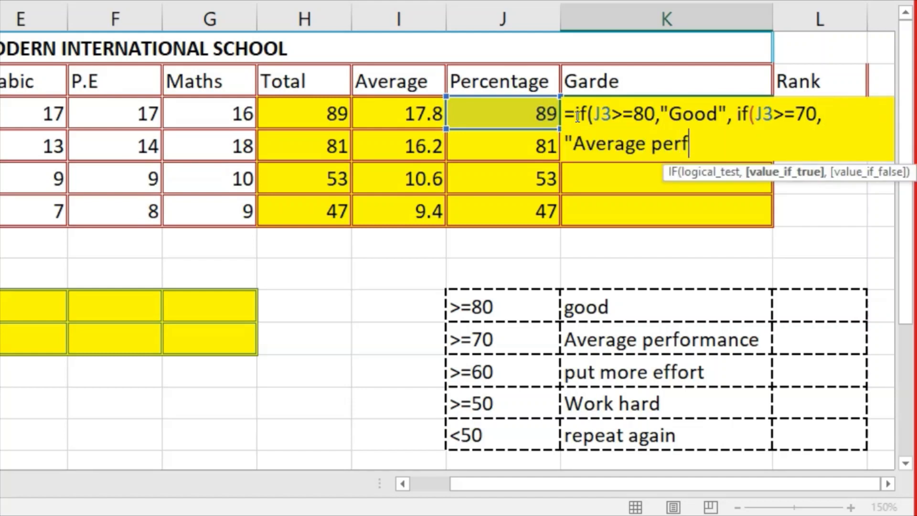
{"action": "type", "text": "ormance"}
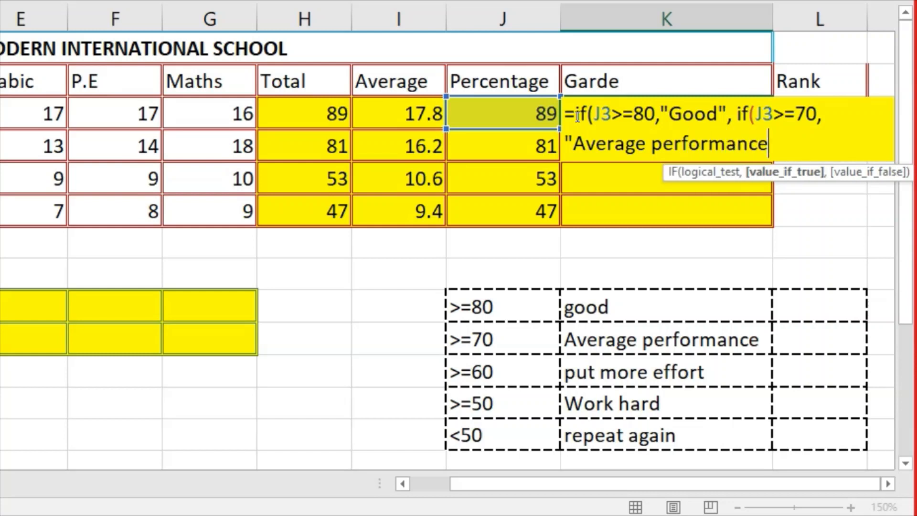
{"action": "type", "text": "\""}
{"action": "type", "text": ","}
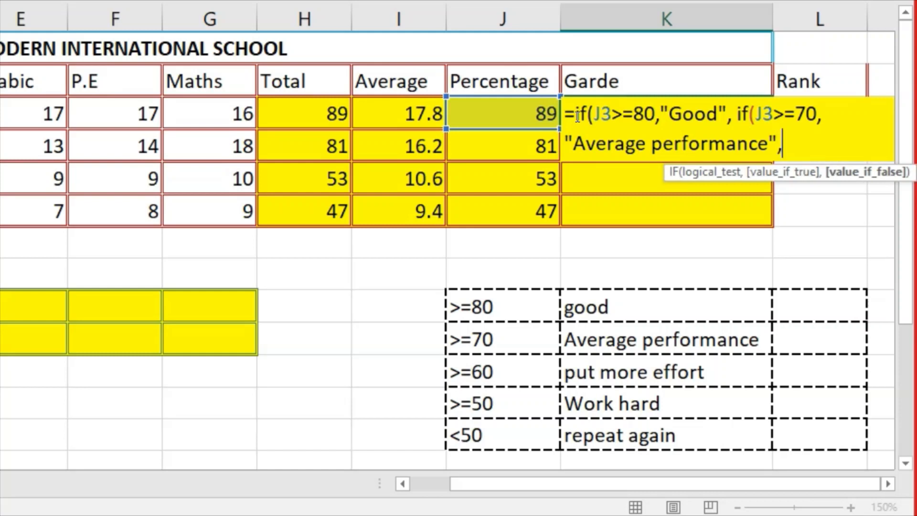
Add a third nested IF to the K3 grade formula that returns "Put more effort" when J3>=60
{"action": "type", "text": " if("}
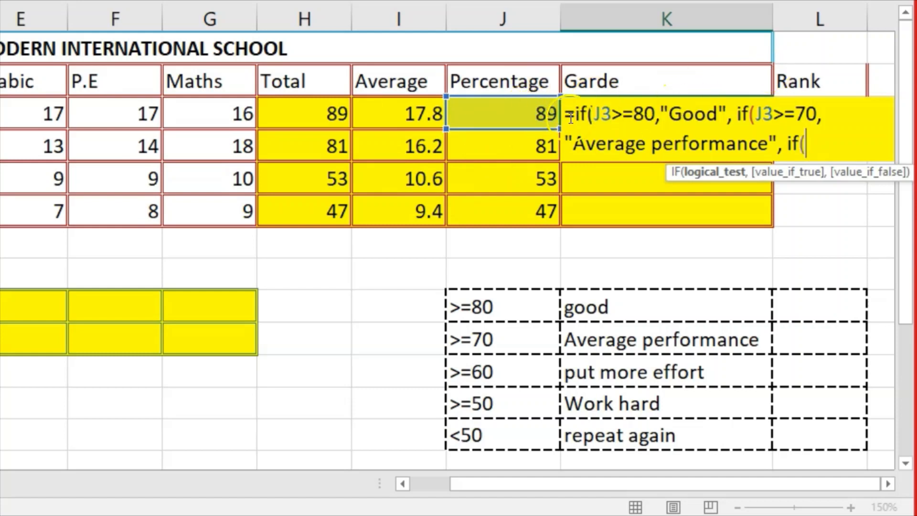
{"action": "left_click", "coordinate": [497, 114]}
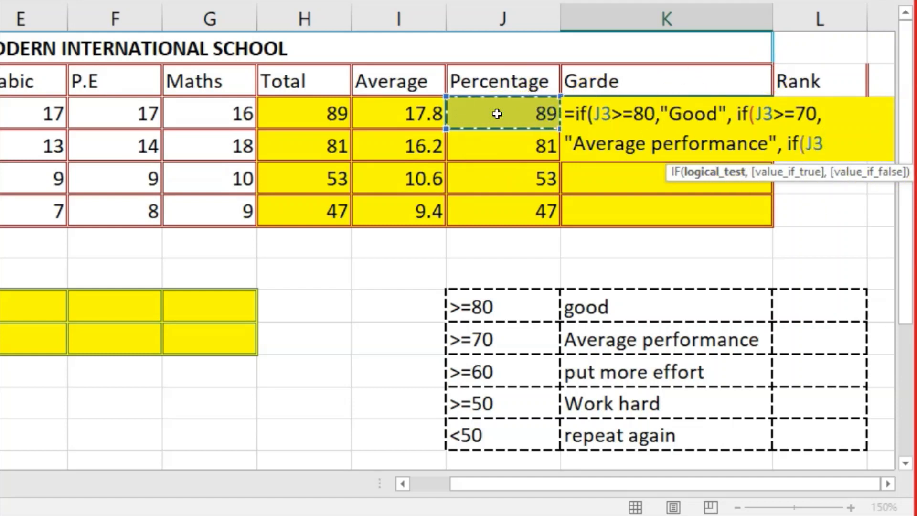
{"action": "type", "text": ">="}
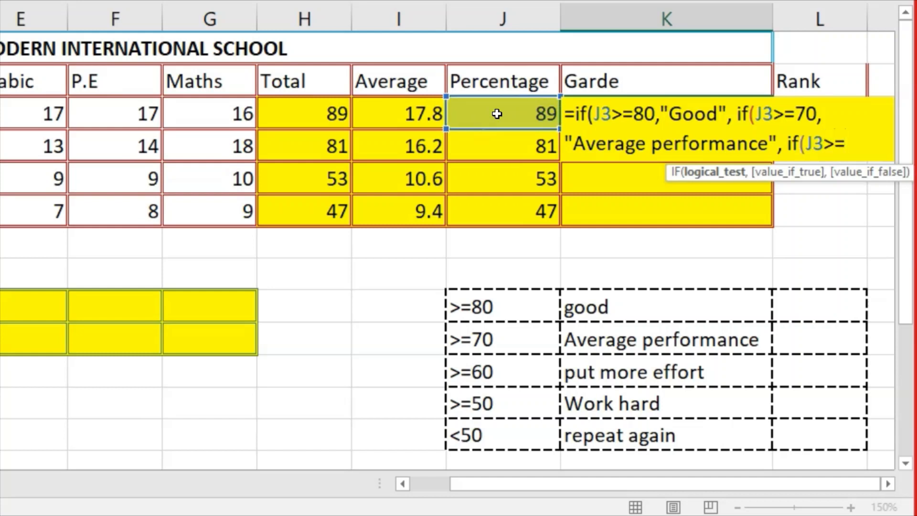
{"action": "type", "text": "60,\""}
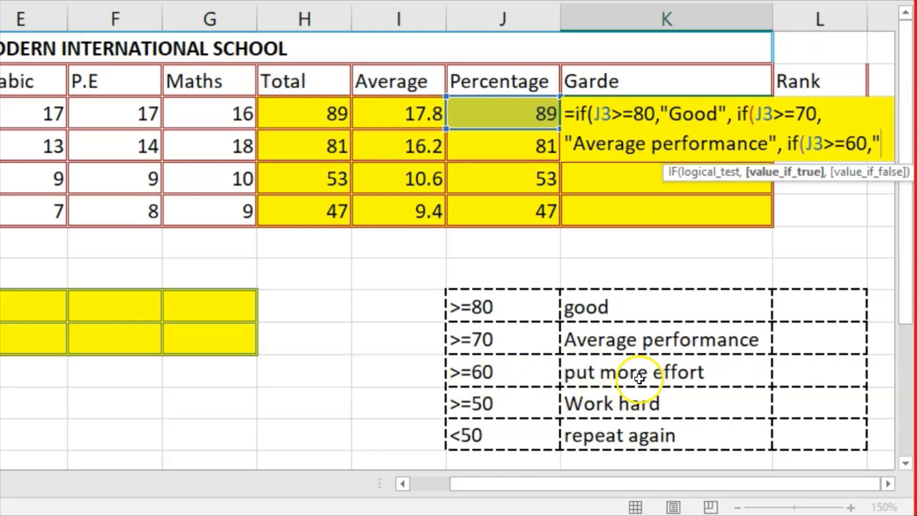
{"action": "type", "text": "Pu"}
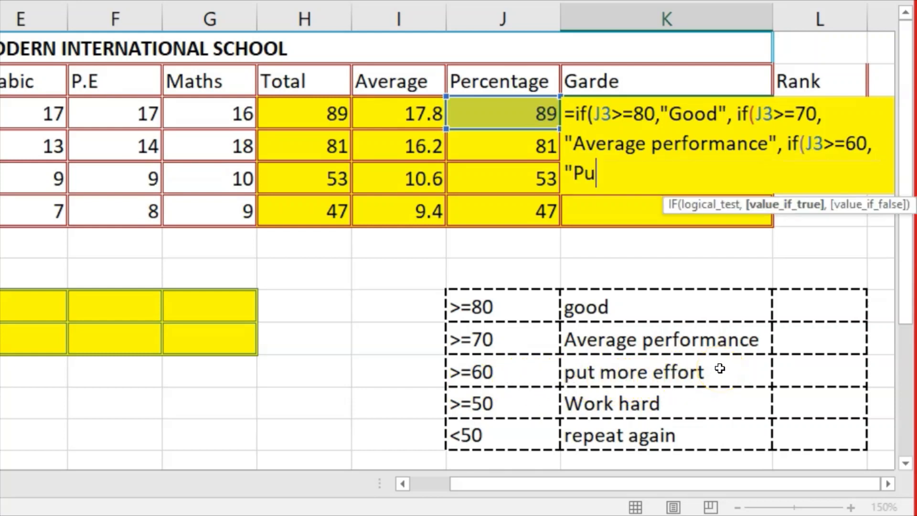
{"action": "type", "text": "t more "}
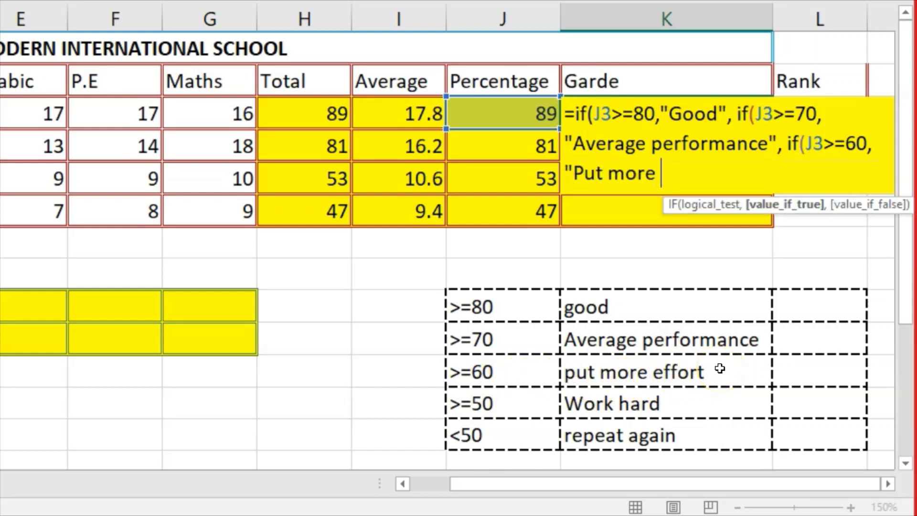
{"action": "type", "text": "effort"}
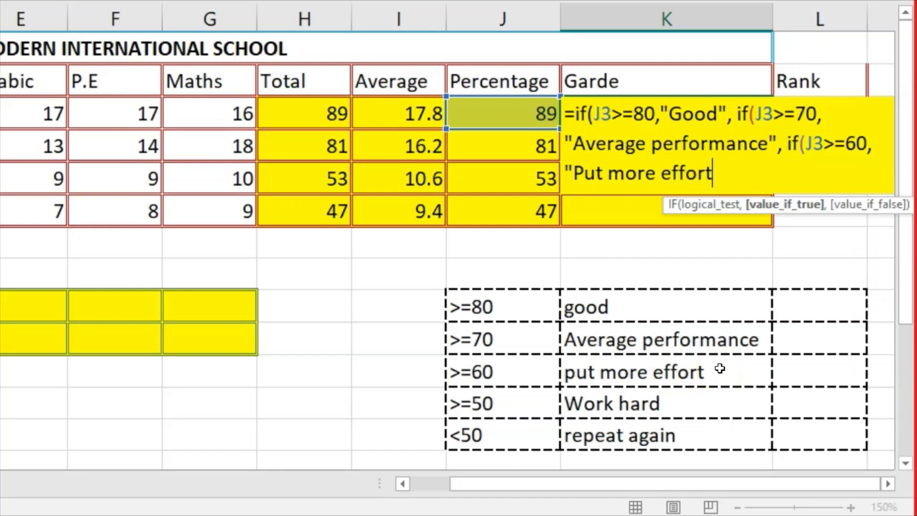
{"action": "type", "text": "\","}
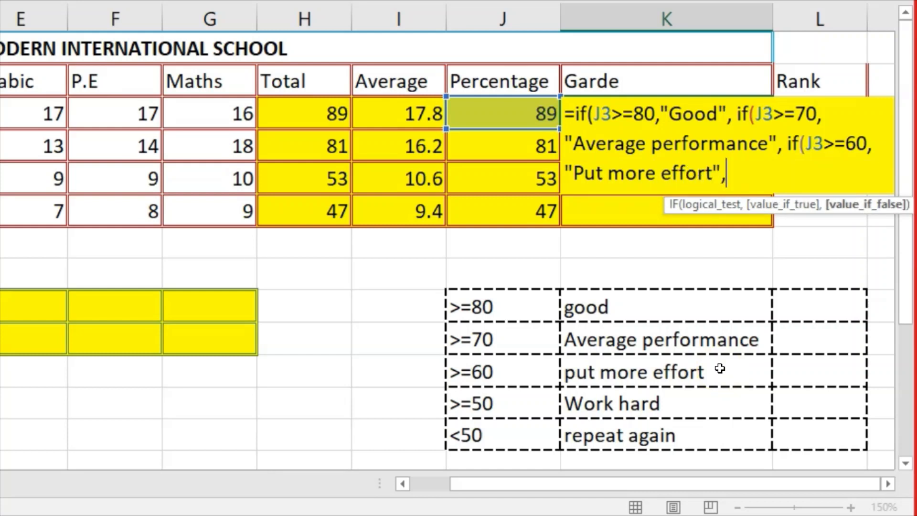
Add a fourth nested IF to the K3 grade formula that returns "Work hard" when J3>=50
{"action": "type", "text": " if"}
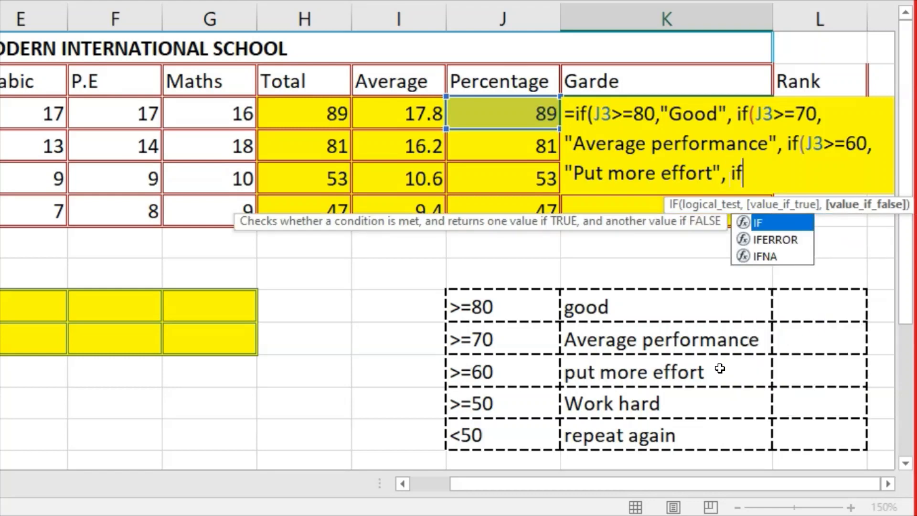
{"action": "type", "text": "("}
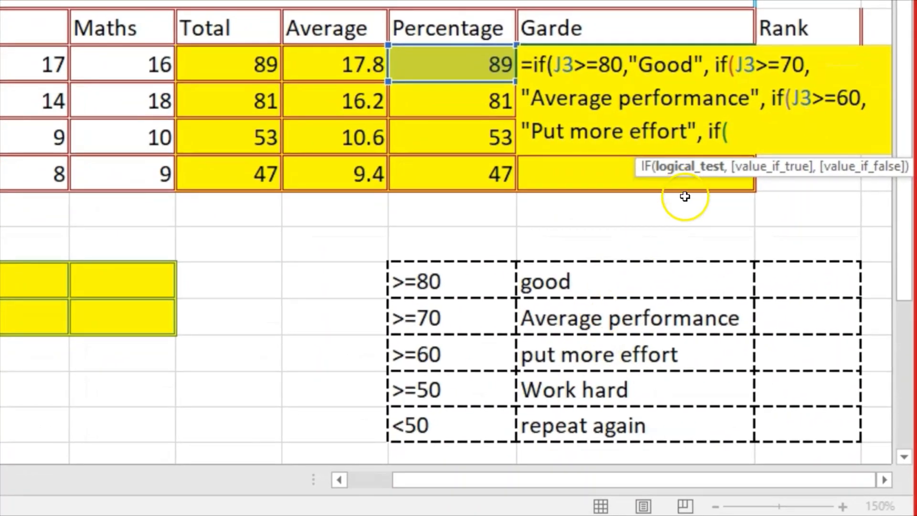
{"action": "left_click", "coordinate": [436, 59]}
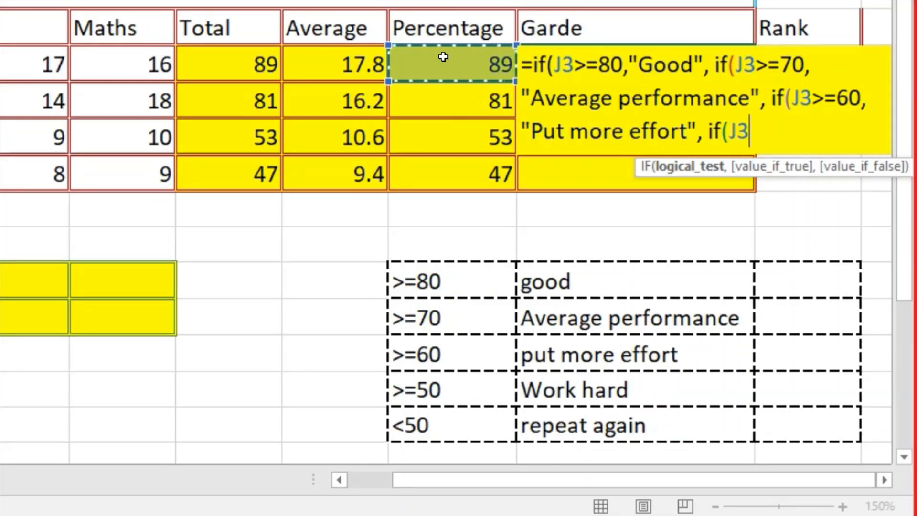
{"action": "type", "text": ">="}
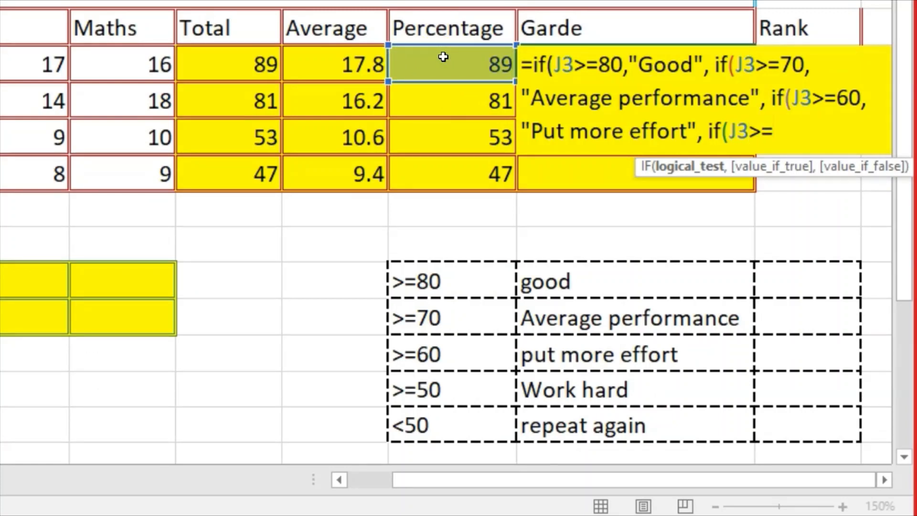
{"action": "type", "text": "50,"}
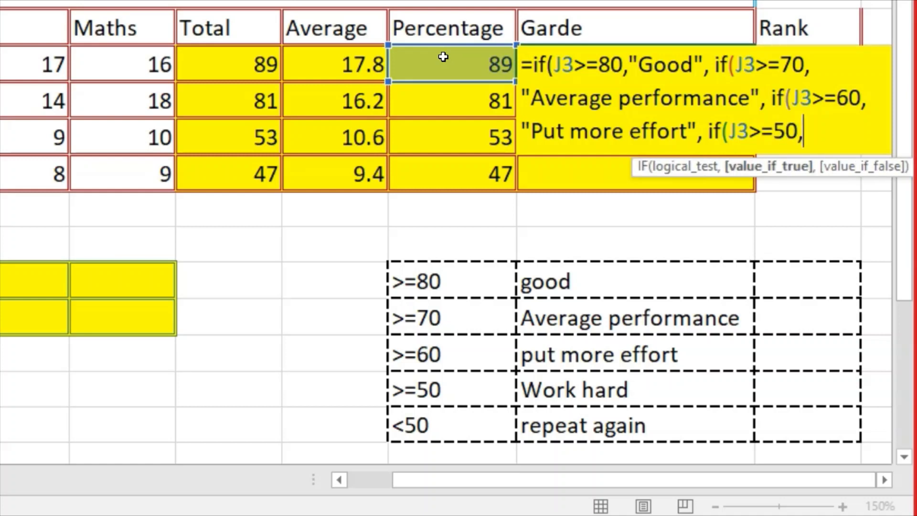
{"action": "type", "text": "\"Work"}
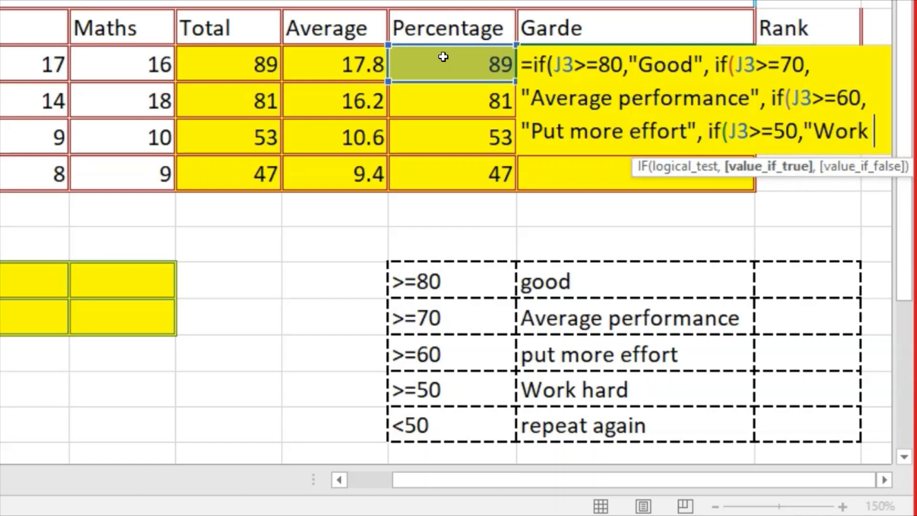
{"action": "type", "text": " hard"}
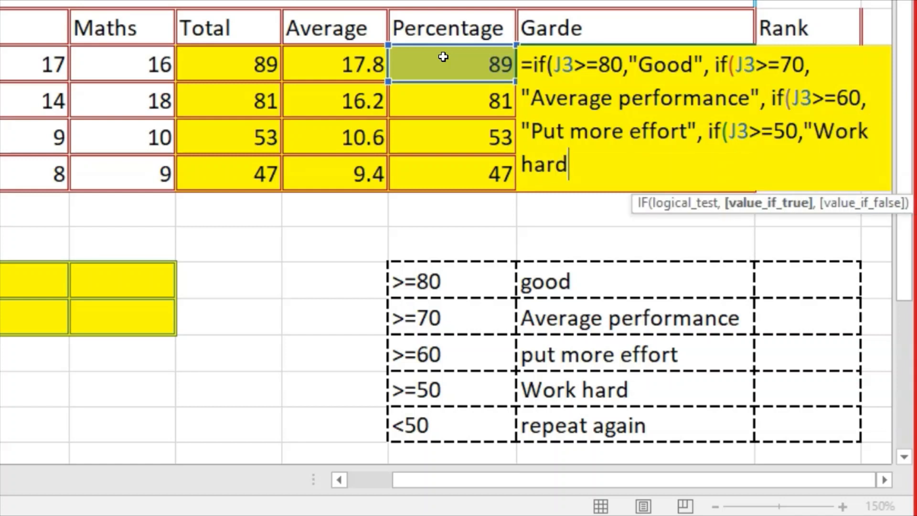
{"action": "type", "text": "\", if"}
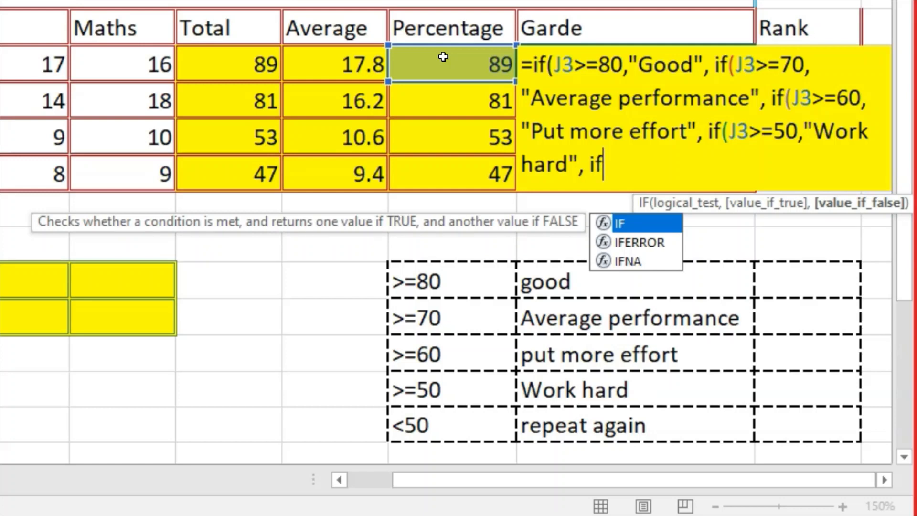
Add a fifth nested IF to the K3 grade formula that returns "Repeat again" when J3<50
{"action": "type", "text": "("}
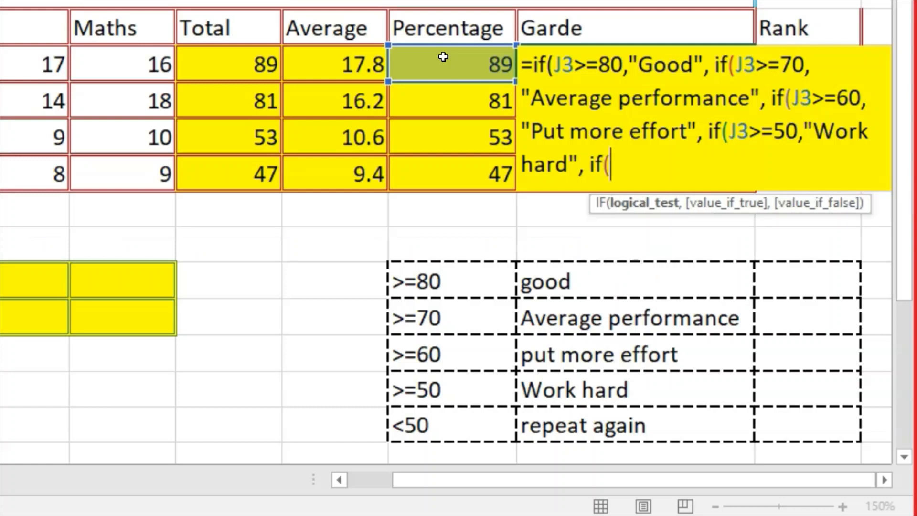
{"action": "left_click", "coordinate": [452, 60]}
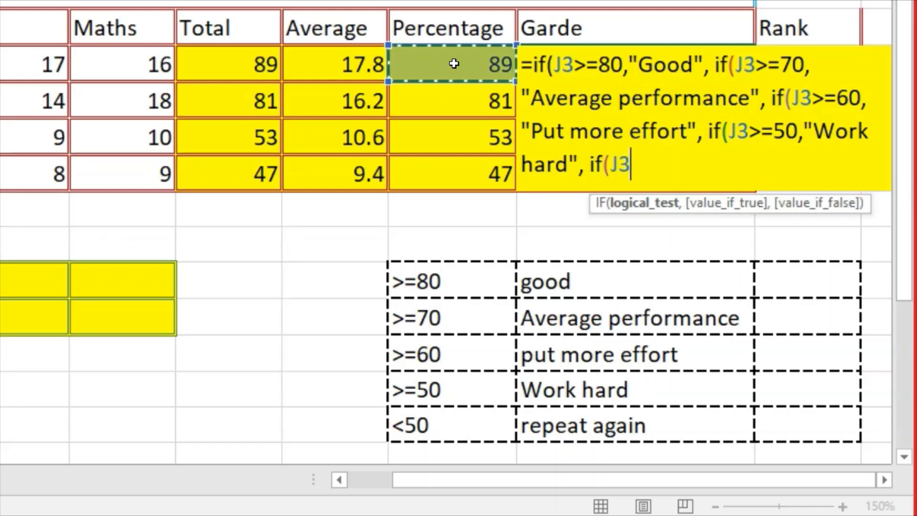
{"action": "type", "text": "<50"}
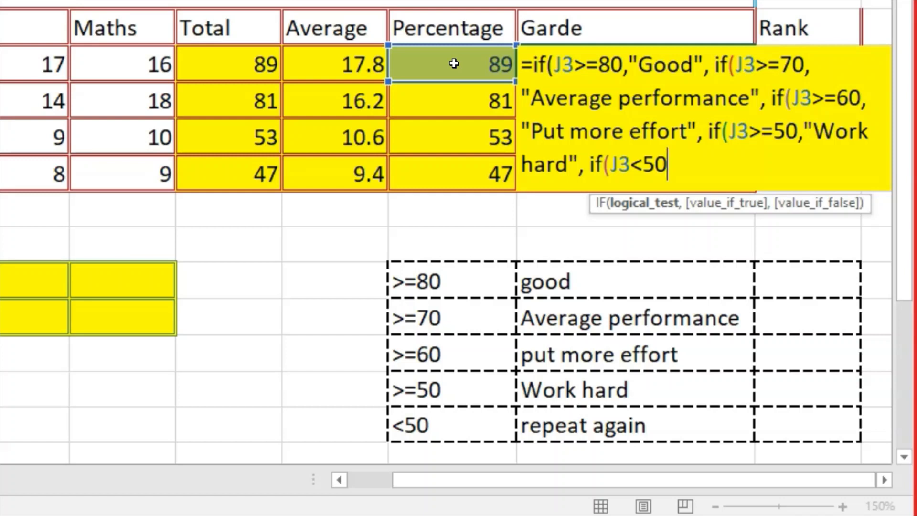
{"action": "type", "text": ","}
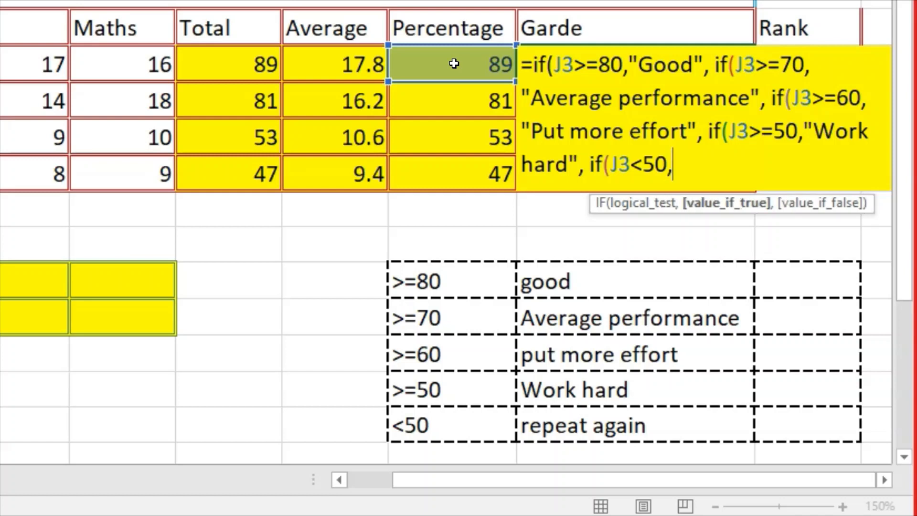
{"action": "type", "text": " \""}
{"action": "key", "text": "BackSpace"}
{"action": "key", "text": "BackSpace"}
{"action": "type", "text": "\"Re"}
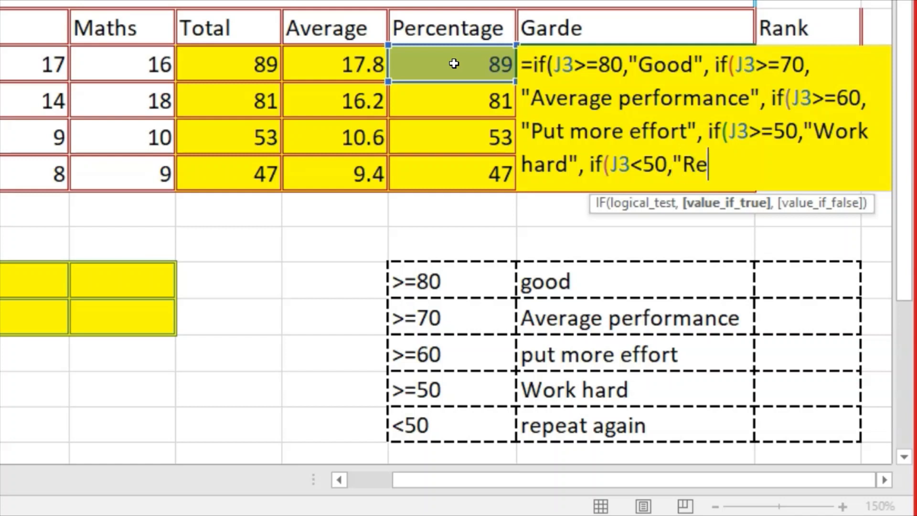
{"action": "type", "text": "peat a"}
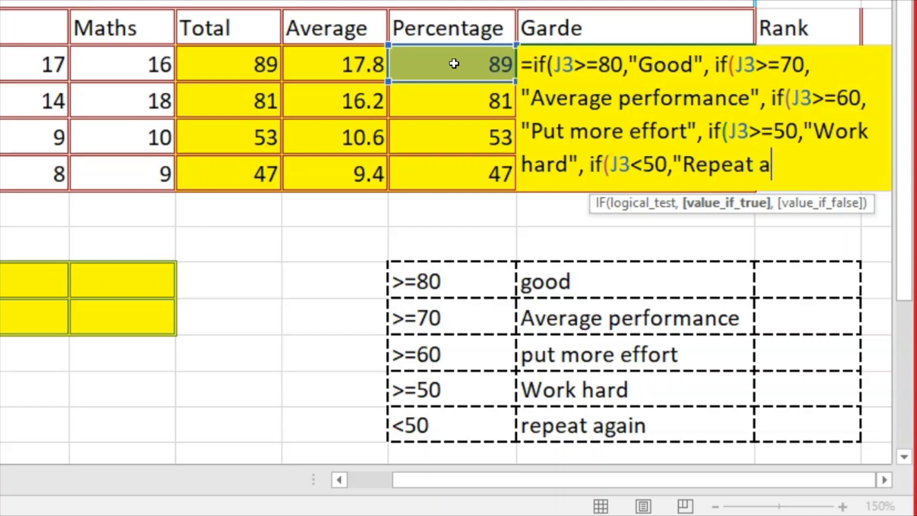
{"action": "type", "text": "gain\""}
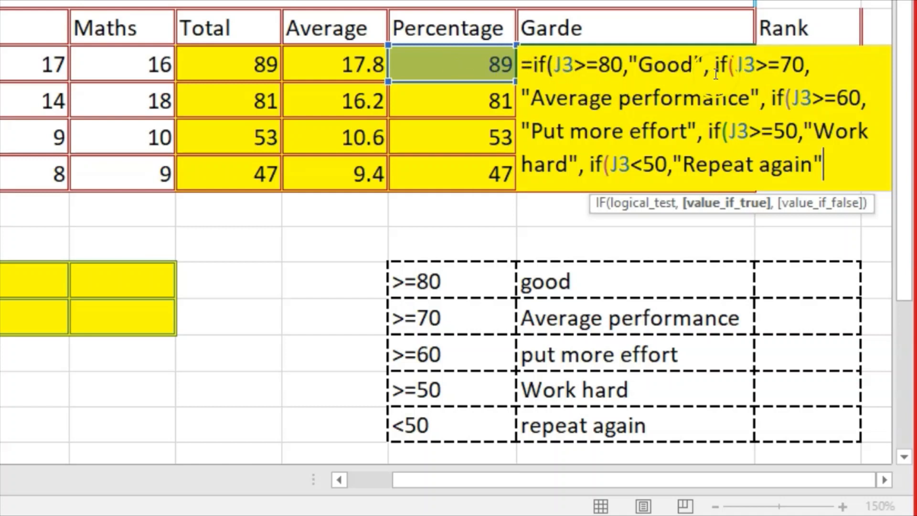
Close all five nested IFs in the K3 grade formula with parentheses and commit the formula
{"action": "left_click", "coordinate": [705, 132]}
{"action": "type", "text": ")))"}
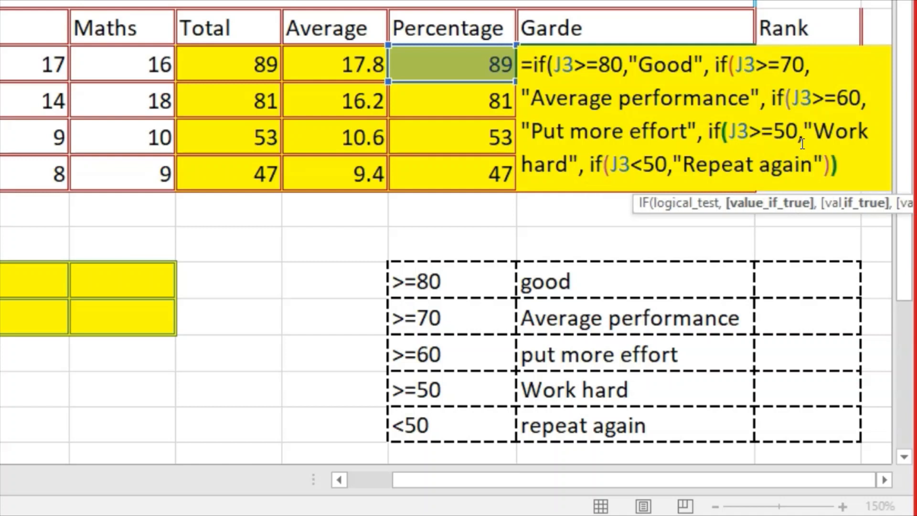
{"action": "type", "text": "))"}
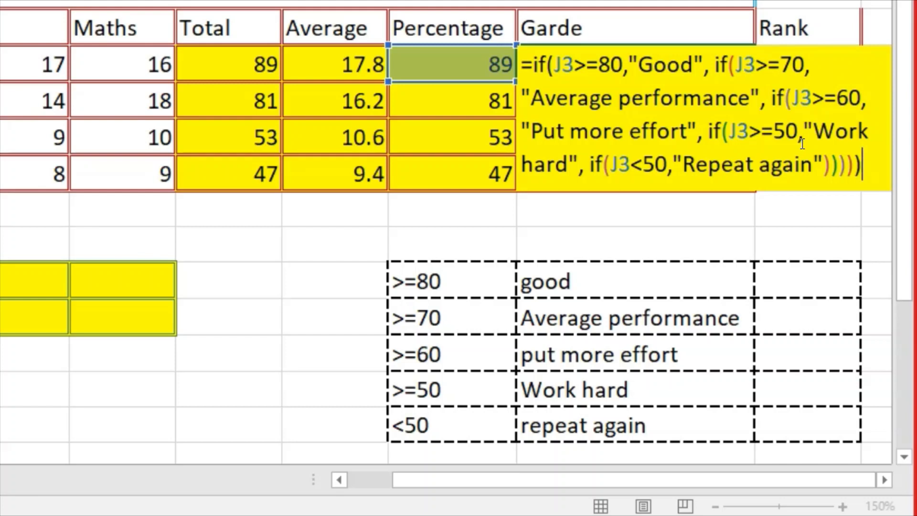
{"action": "key", "text": "Return"}
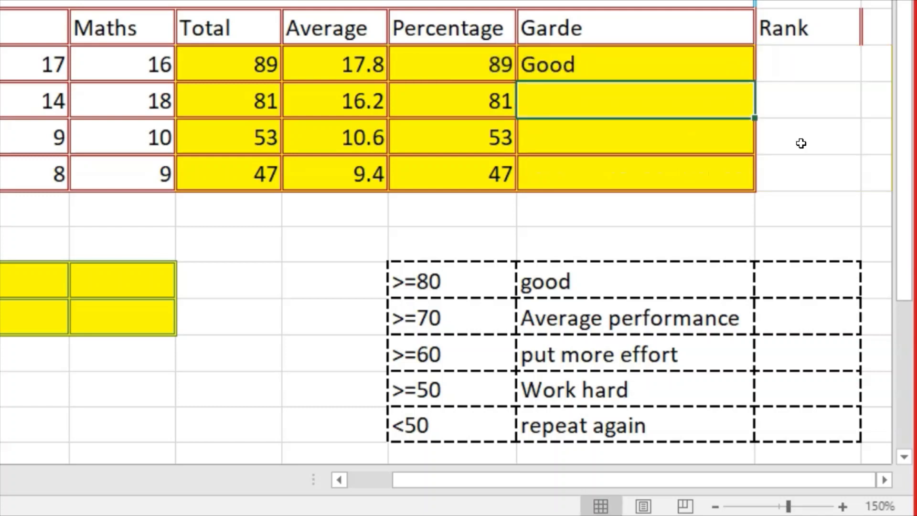
Review the grade formula in K3 and copy it down through K6 for the remaining students
{"action": "left_click", "coordinate": [642, 62]}
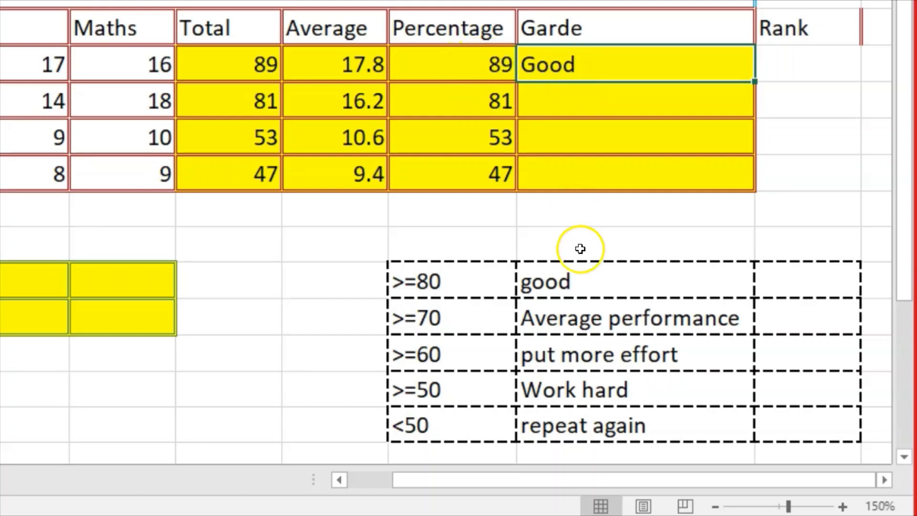
{"action": "double_click", "coordinate": [612, 65]}
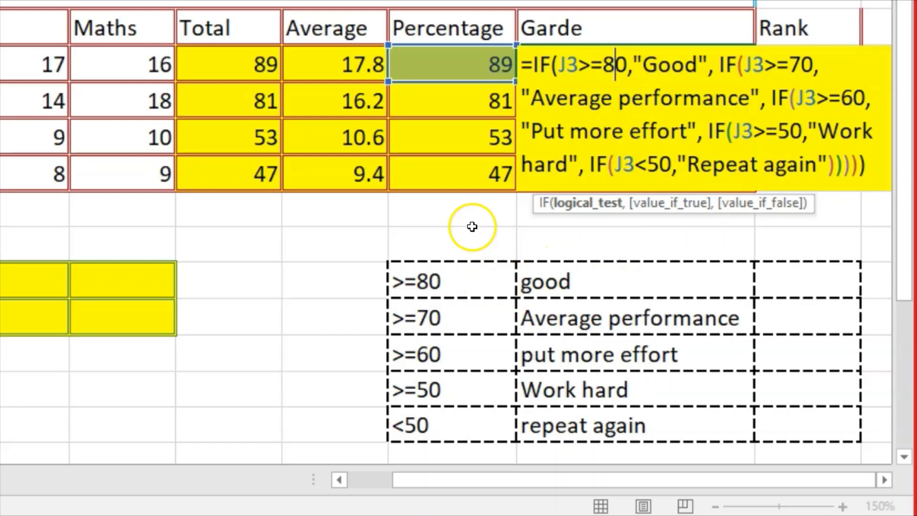
{"action": "left_click", "coordinate": [457, 221]}
{"action": "left_click", "coordinate": [642, 72]}
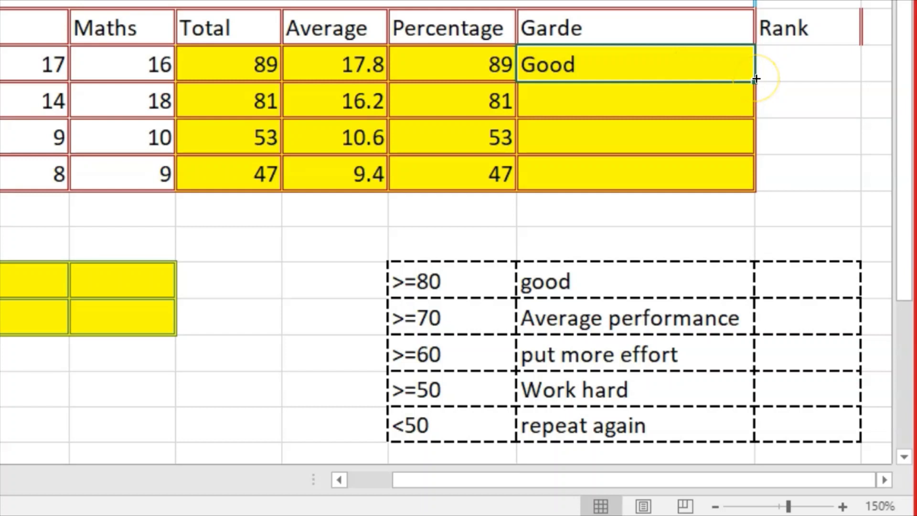
{"action": "left_click_drag", "start_coordinate": [755, 78], "coordinate": [753, 185]}
{"action": "left_click", "coordinate": [301, 266]}
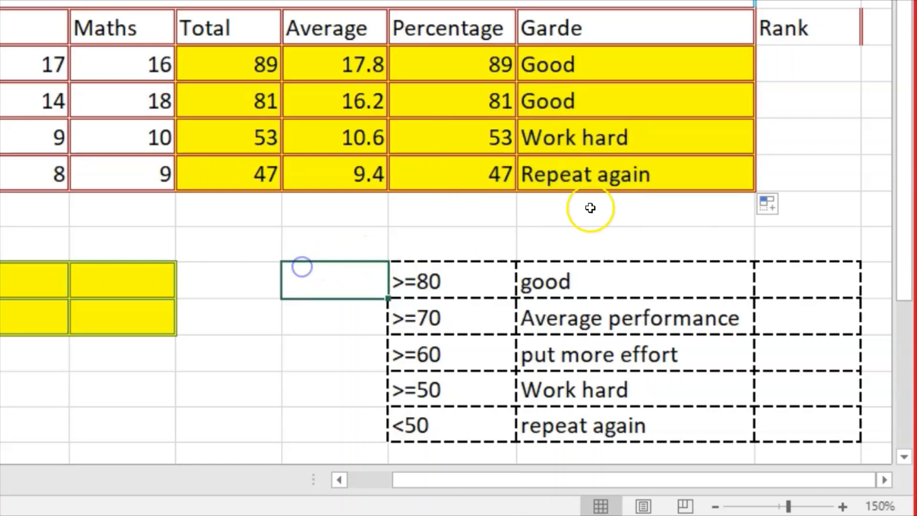
Check the students' grades in column K against their percentages in column J and the grading criteria table
{"action": "left_click", "coordinate": [554, 62]}
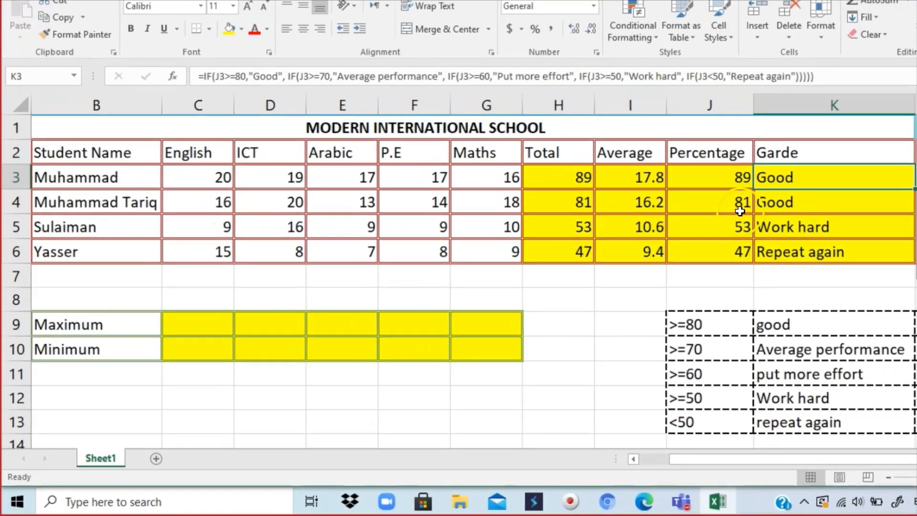
{"action": "left_click", "coordinate": [716, 200]}
{"action": "left_click", "coordinate": [764, 200]}
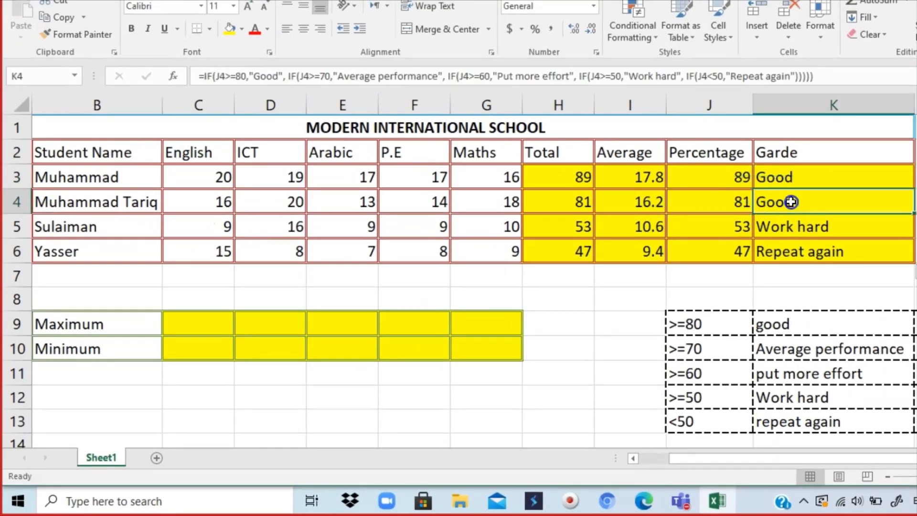
{"action": "left_click", "coordinate": [731, 233]}
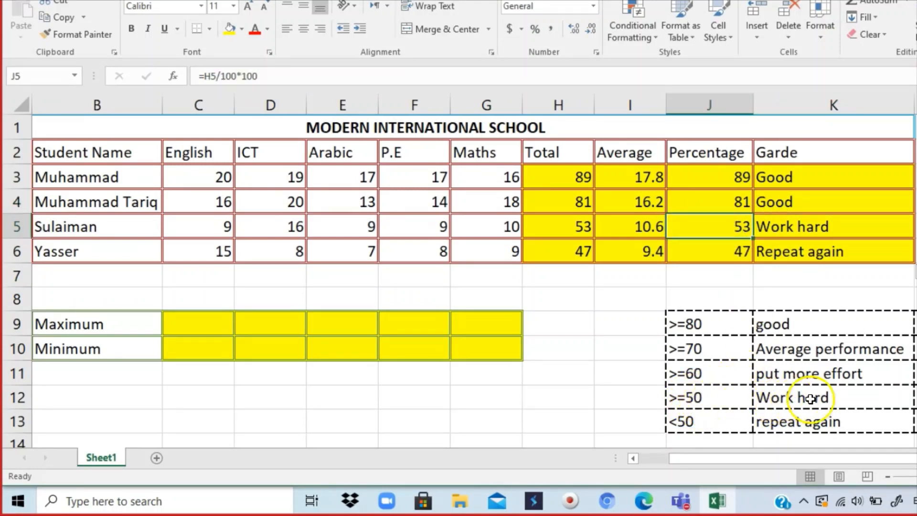
{"action": "left_click", "coordinate": [724, 255]}
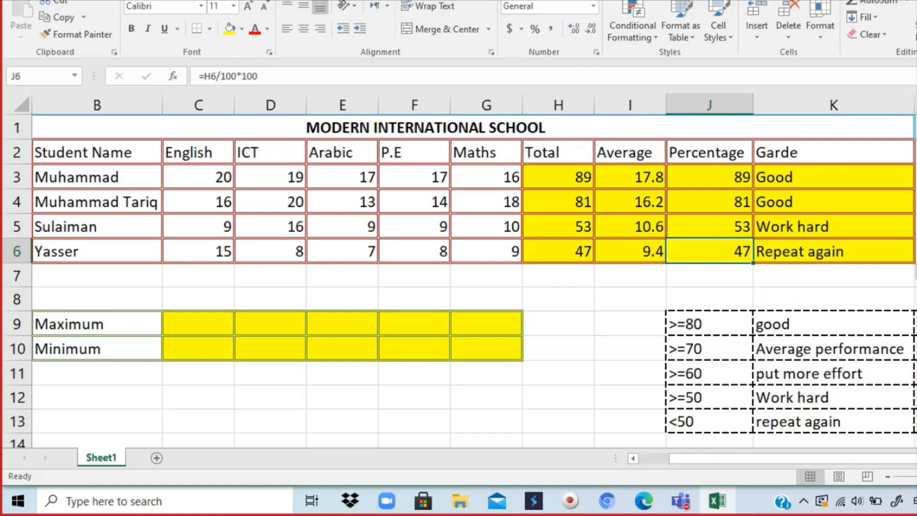
Examine the subject columns C through G and the English marks in C3:C6 as the source for the Maximum row
{"action": "left_click", "coordinate": [197, 326]}
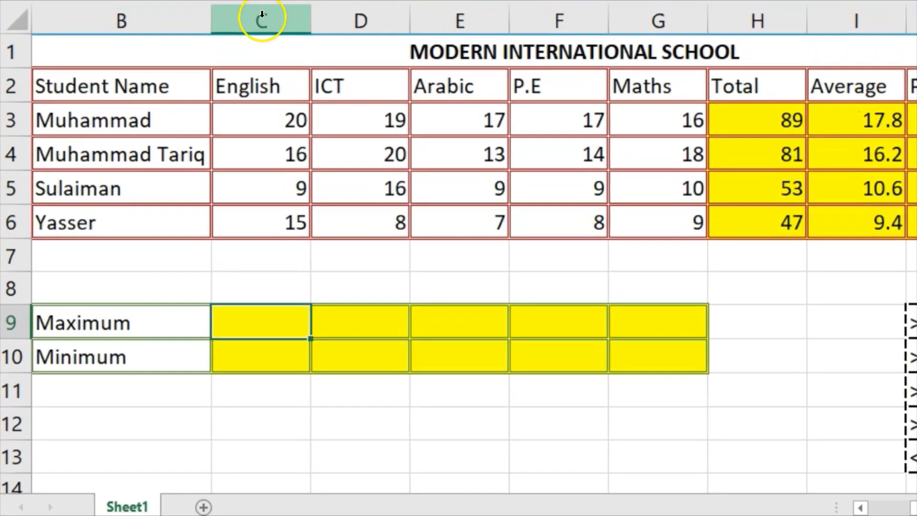
{"action": "left_click", "coordinate": [274, 62]}
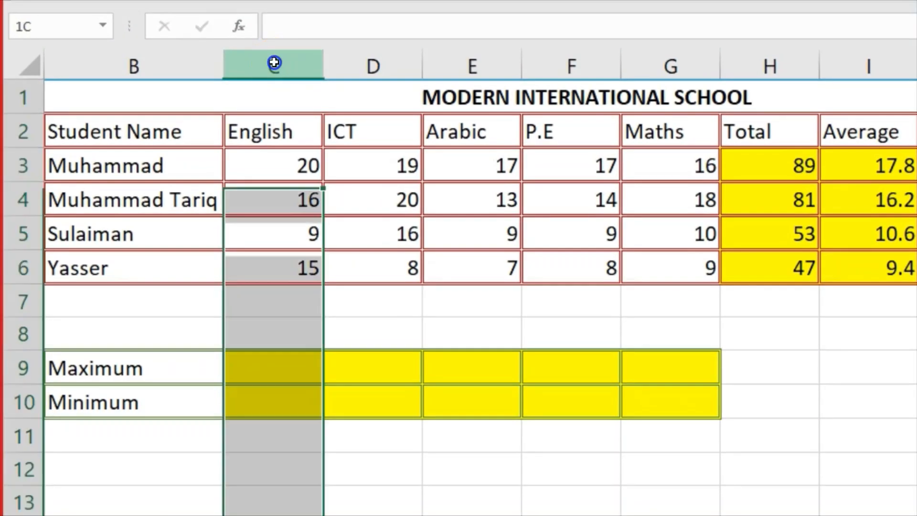
{"action": "left_click", "coordinate": [410, 67]}
{"action": "left_click", "coordinate": [475, 67]}
{"action": "left_click", "coordinate": [559, 67]}
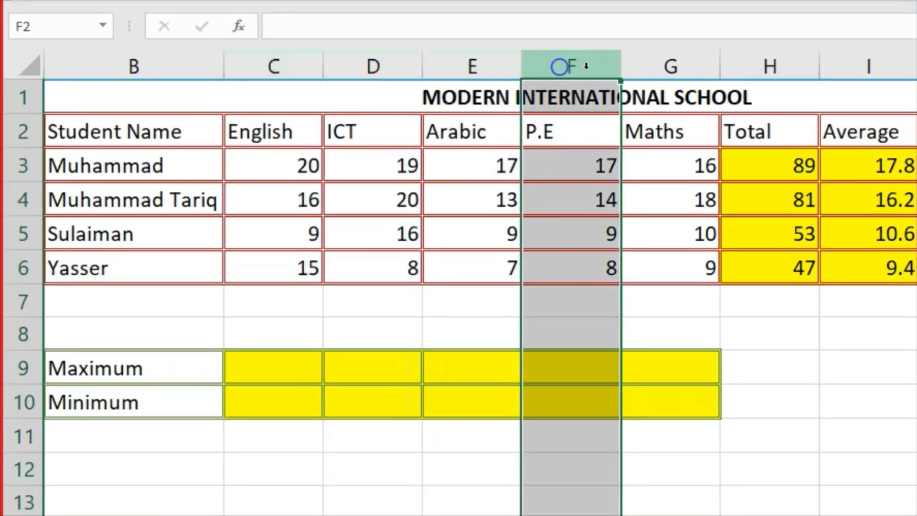
{"action": "left_click", "coordinate": [674, 68]}
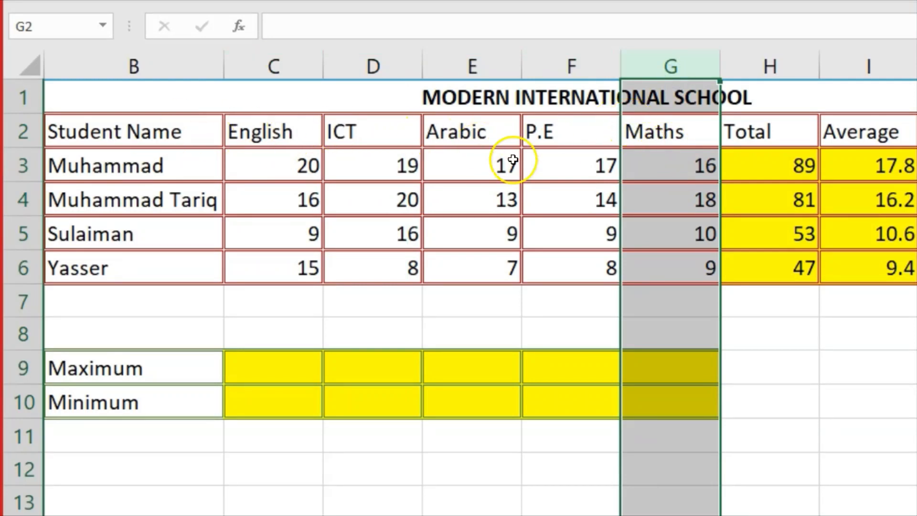
{"action": "left_click", "coordinate": [280, 361]}
{"action": "left_click_drag", "start_coordinate": [282, 168], "coordinate": [286, 266]}
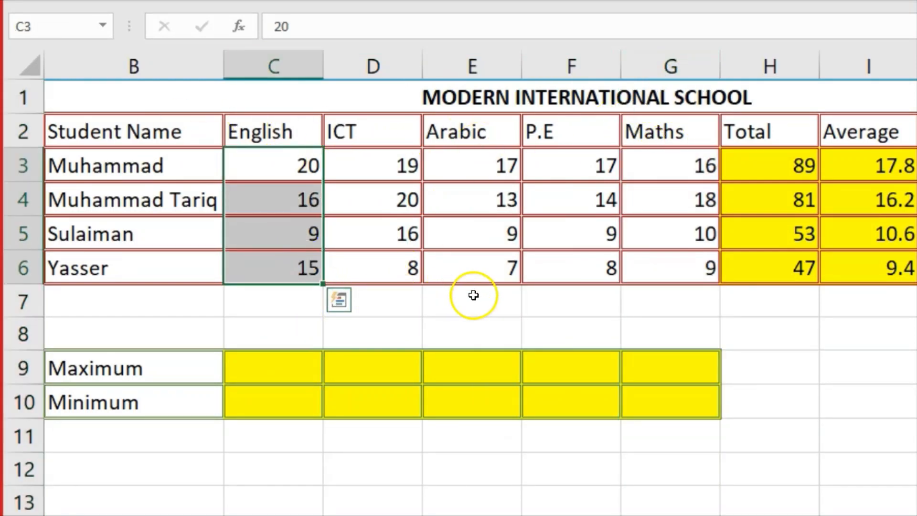
Enter =MAX(C3:C6) in C9 to find the highest English mark
{"action": "left_click", "coordinate": [280, 369]}
{"action": "type", "text": "="}
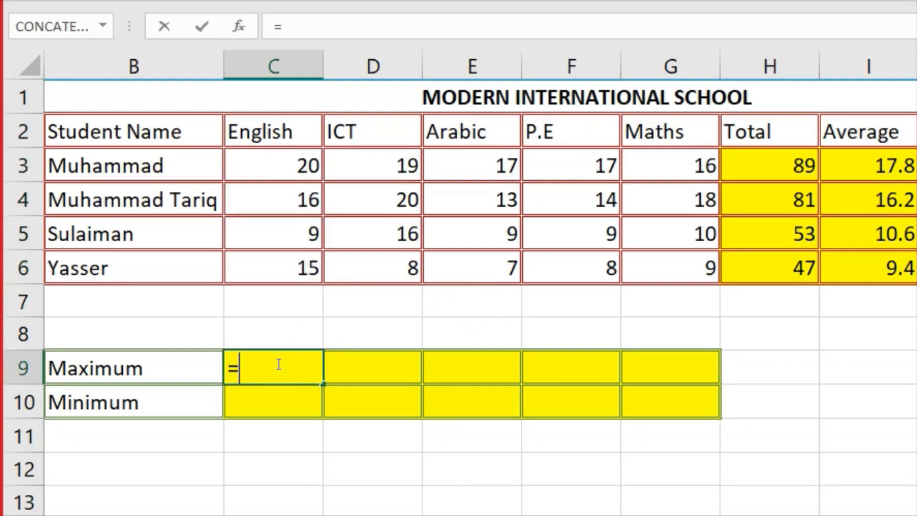
{"action": "type", "text": "max"}
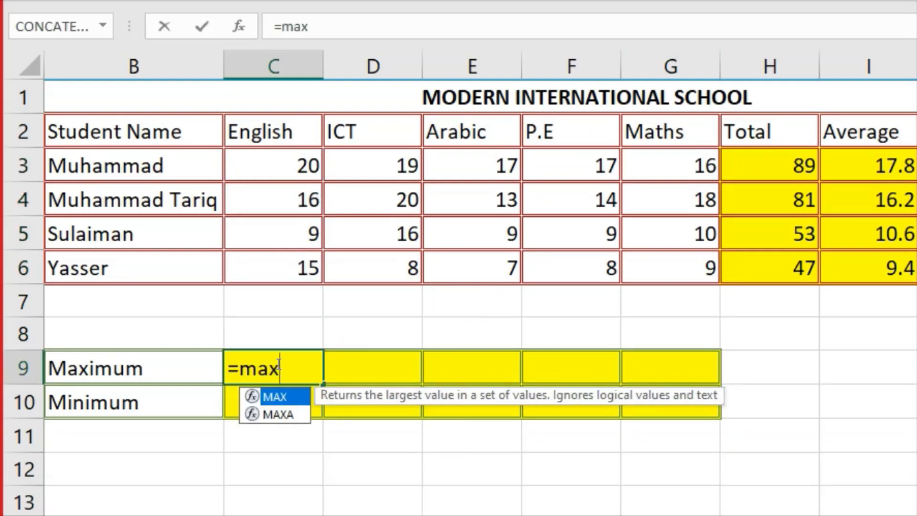
{"action": "type", "text": "("}
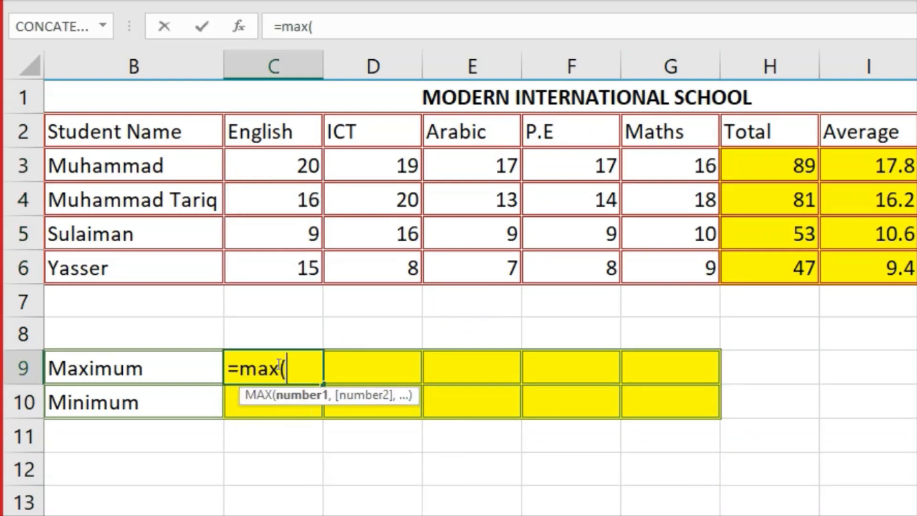
{"action": "left_click", "coordinate": [277, 164]}
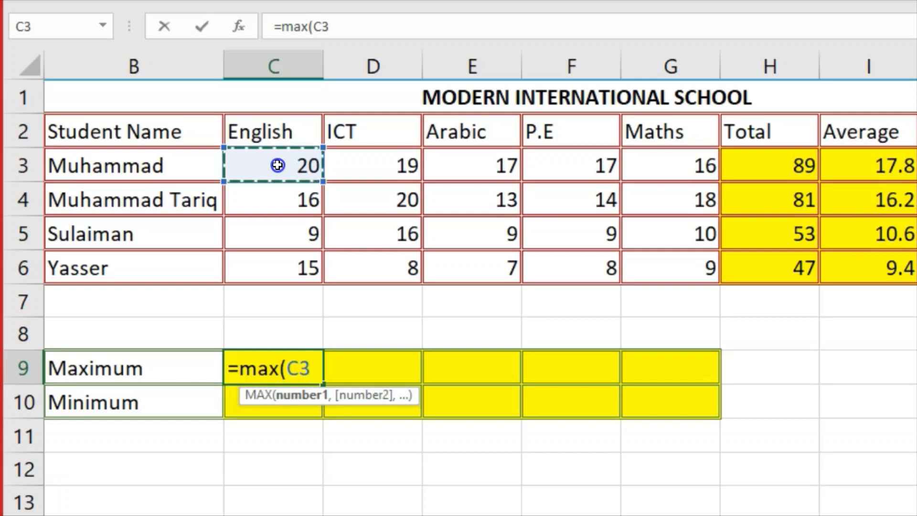
{"action": "left_click_drag", "start_coordinate": [277, 165], "coordinate": [282, 266]}
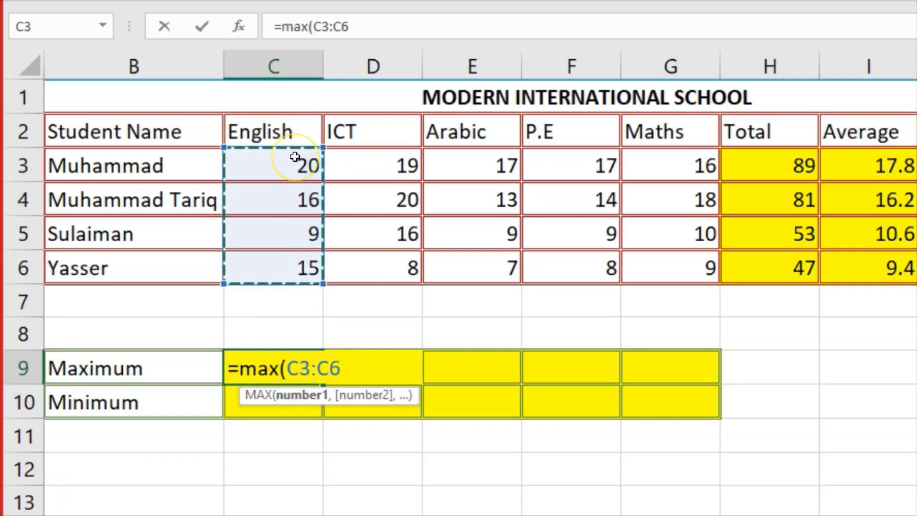
{"action": "type", "text": ")"}
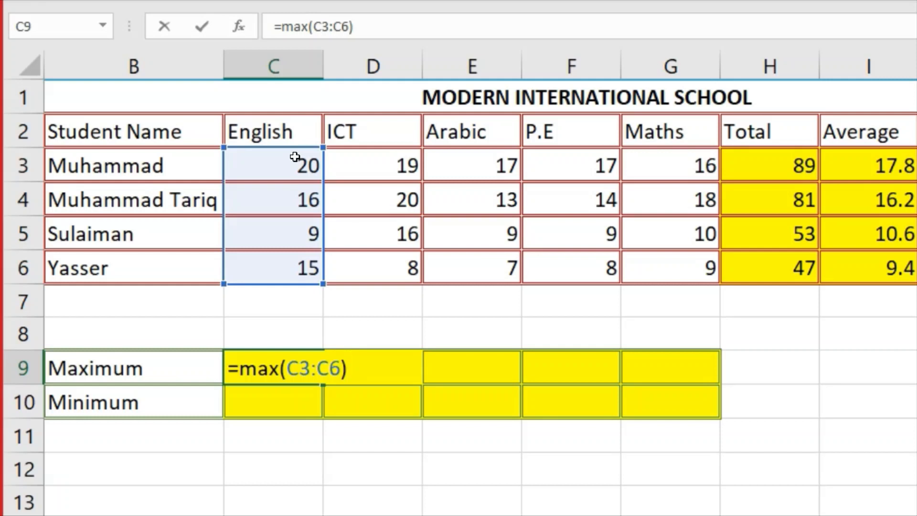
{"action": "key", "text": "Return"}
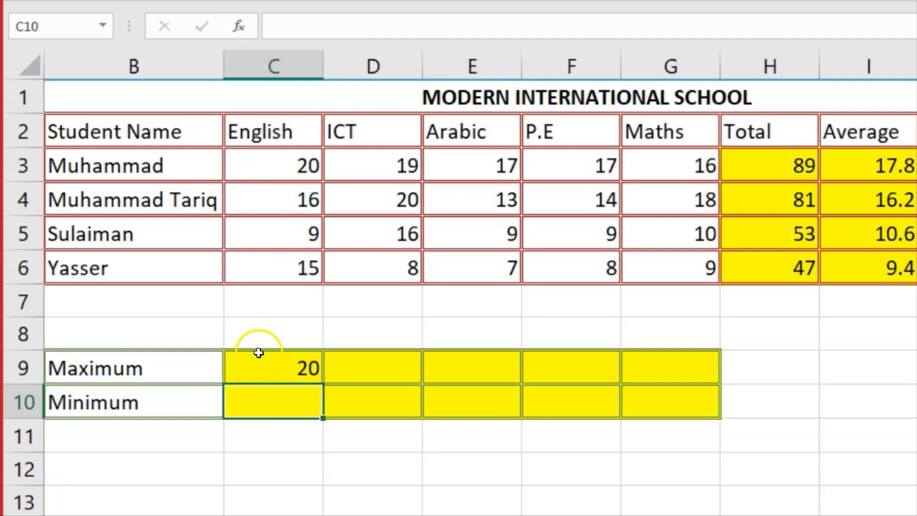
Check the English maximum against the marks and copy the C9 formula across to G9 for the other subjects
{"action": "left_click", "coordinate": [267, 373]}
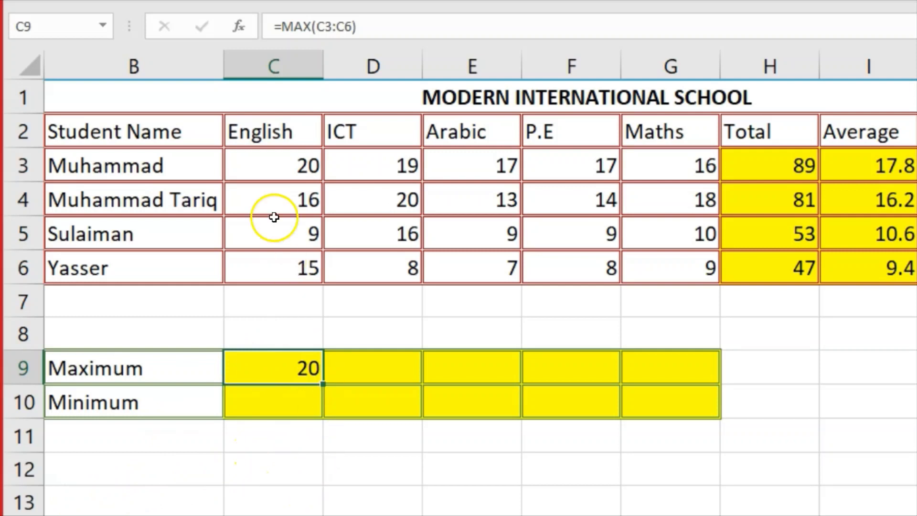
{"action": "left_click", "coordinate": [286, 161]}
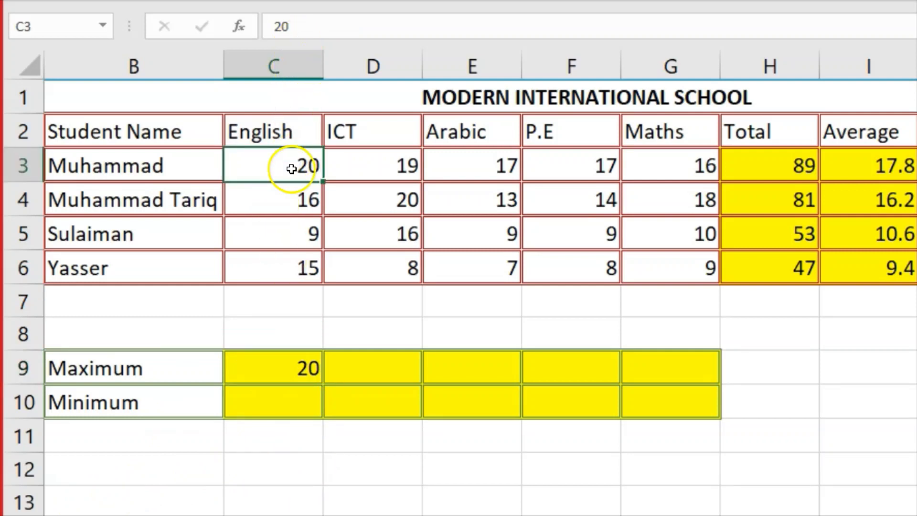
{"action": "left_click", "coordinate": [282, 368]}
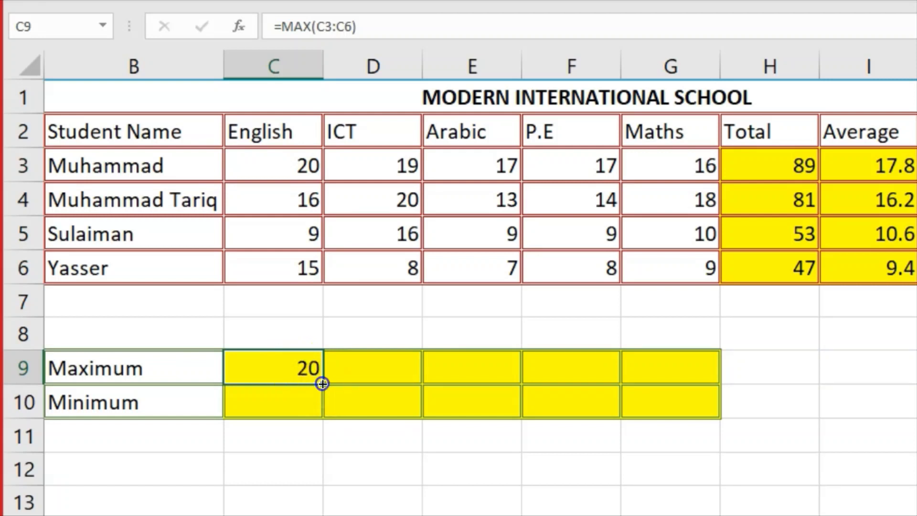
{"action": "left_click_drag", "start_coordinate": [324, 383], "coordinate": [715, 386]}
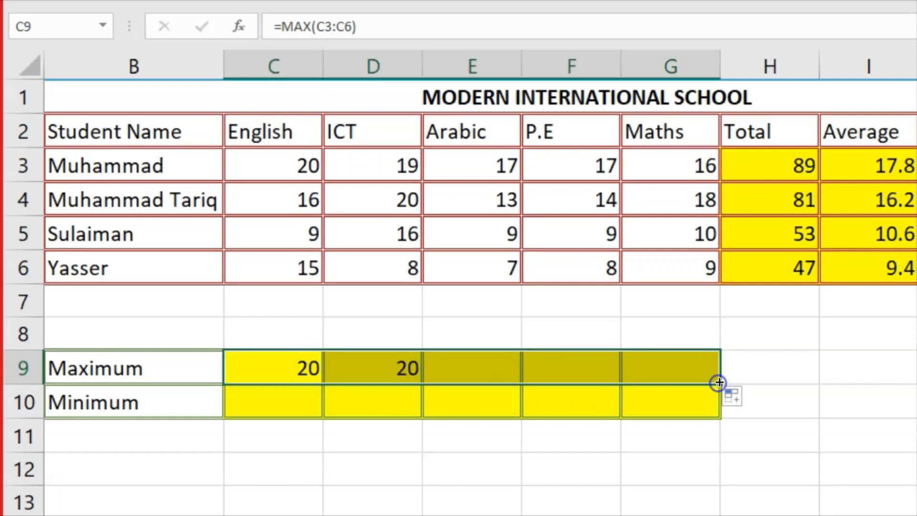
{"action": "left_click", "coordinate": [424, 313]}
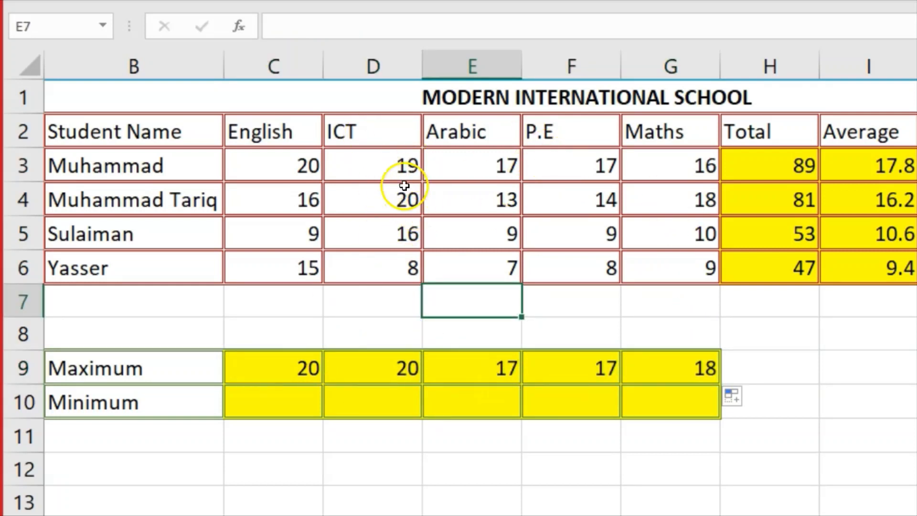
Check the maximums in row 9 against the subject marks in C3:G6
{"action": "left_click", "coordinate": [265, 170]}
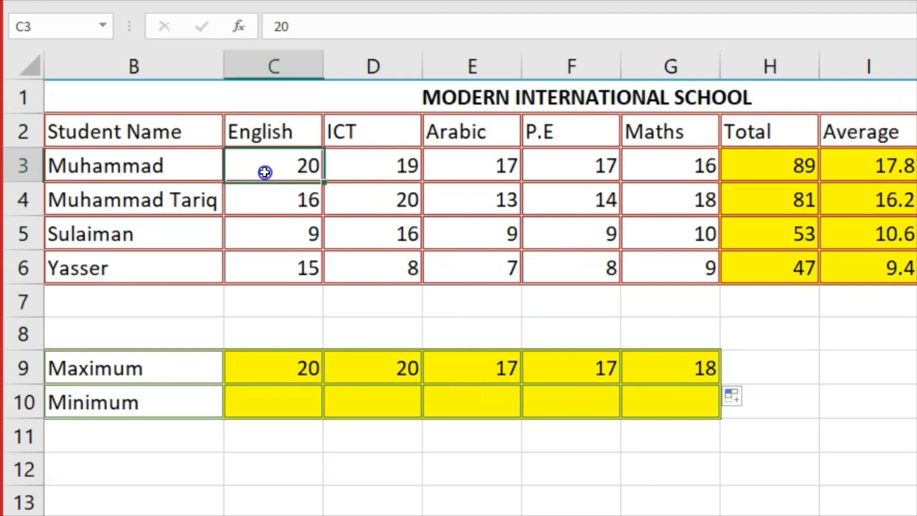
{"action": "left_click", "coordinate": [386, 200]}
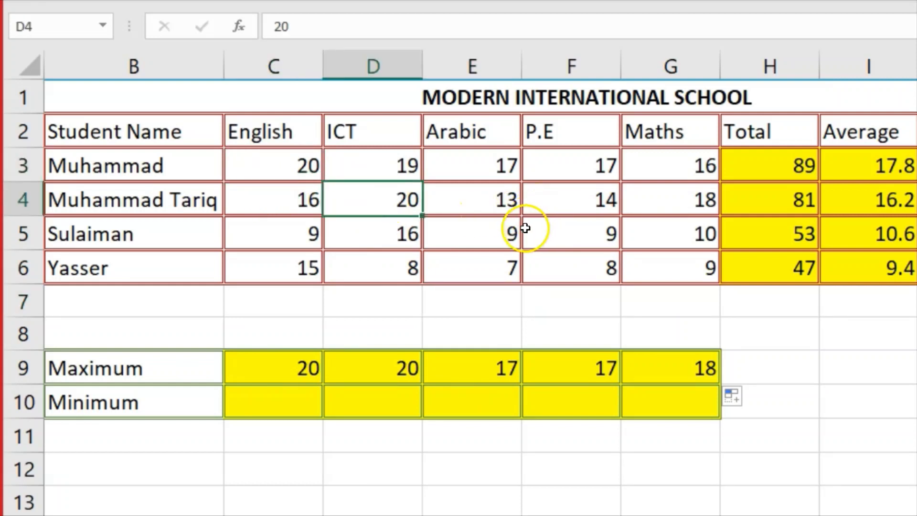
{"action": "left_click", "coordinate": [488, 188]}
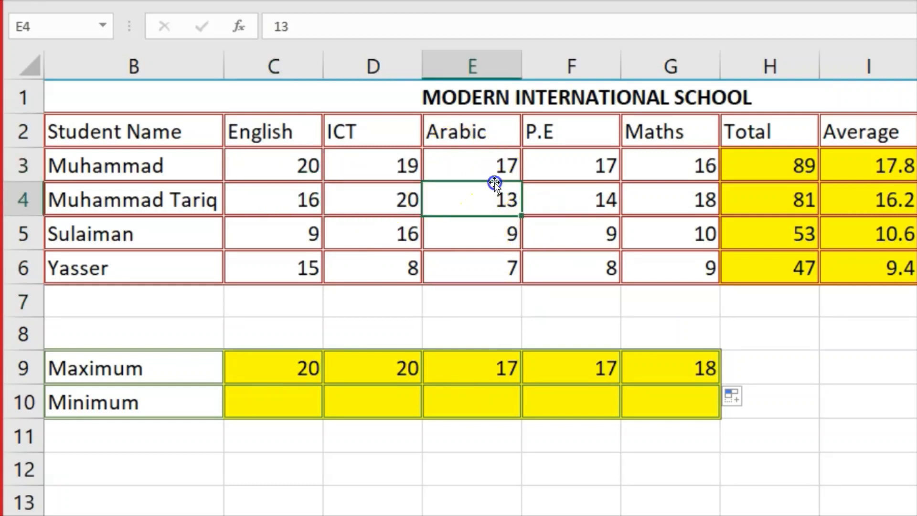
{"action": "left_click", "coordinate": [600, 168]}
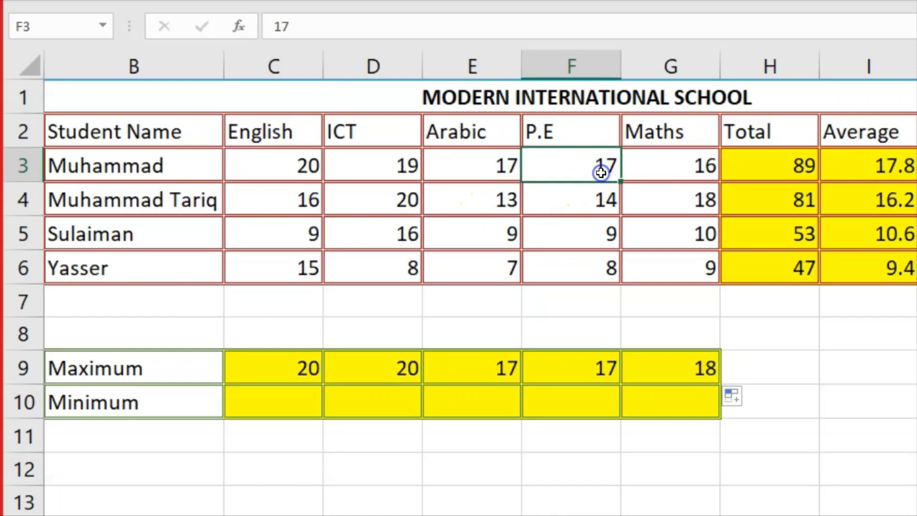
{"action": "left_click", "coordinate": [694, 200]}
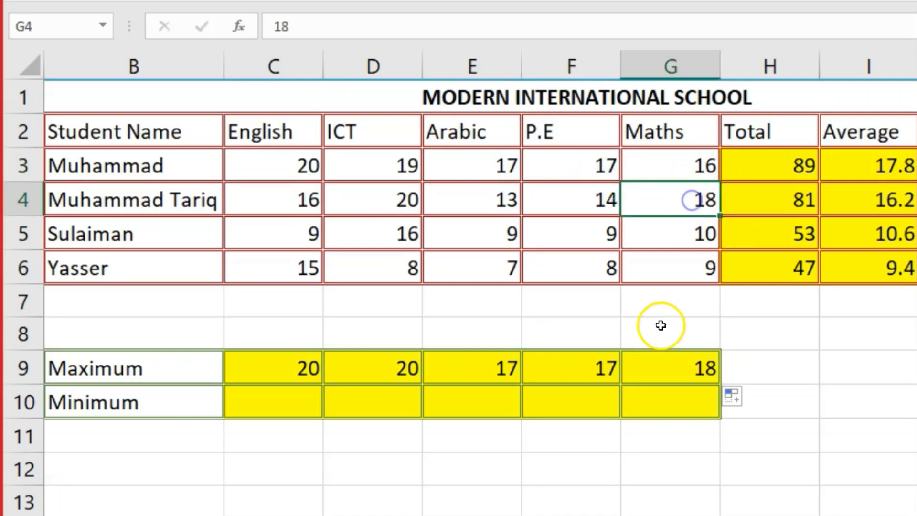
Enter =MIN(C3:C6) in C10 to find the lowest English mark
{"action": "left_click", "coordinate": [272, 407]}
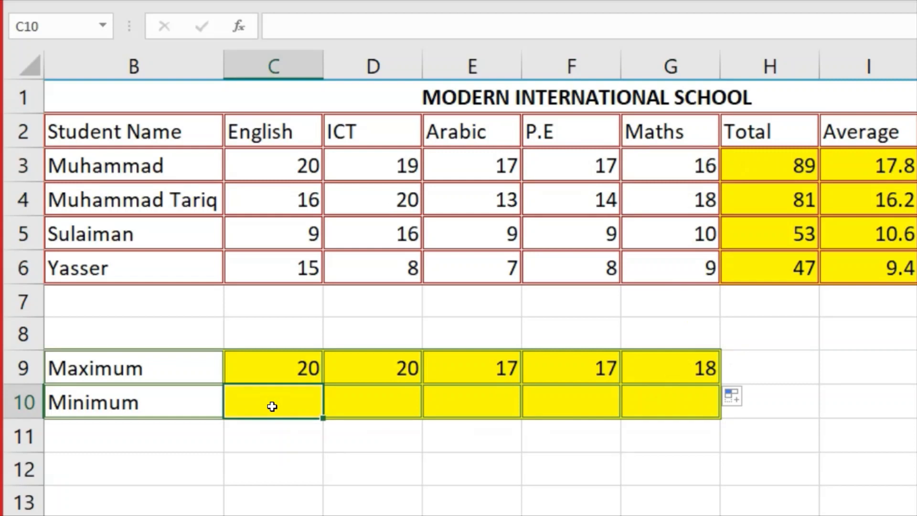
{"action": "type", "text": "=min"}
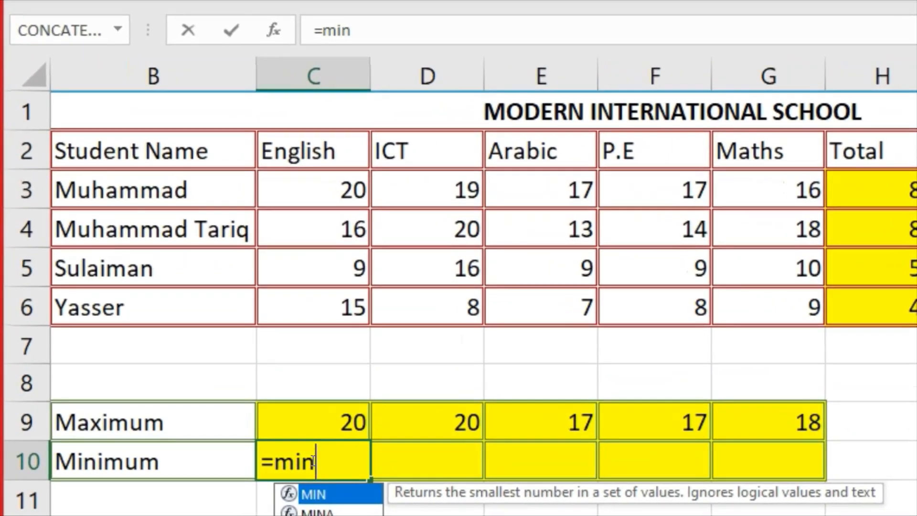
{"action": "type", "text": "("}
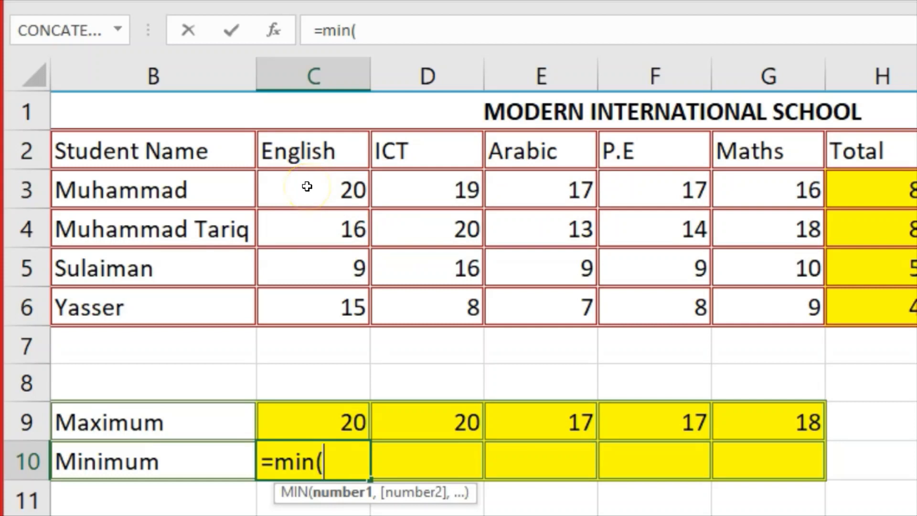
{"action": "left_click_drag", "start_coordinate": [307, 186], "coordinate": [299, 291]}
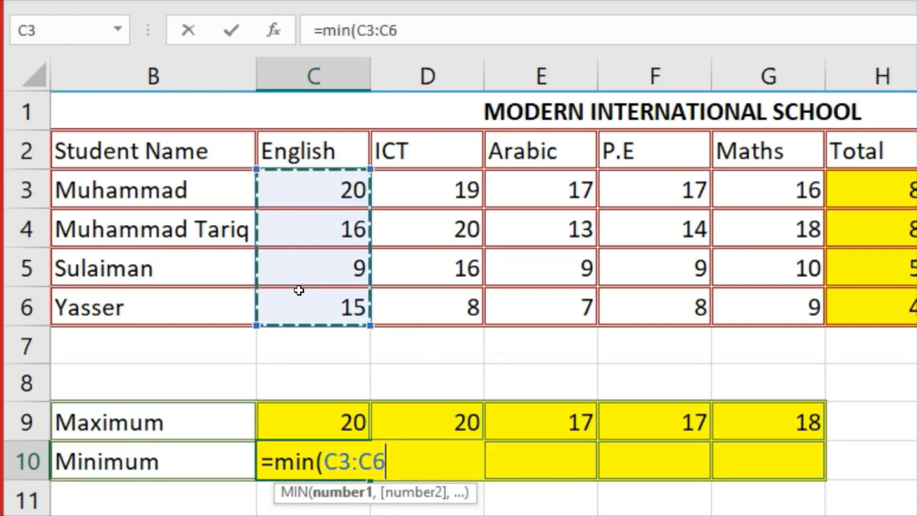
{"action": "type", "text": ")"}
{"action": "key", "text": "Return"}
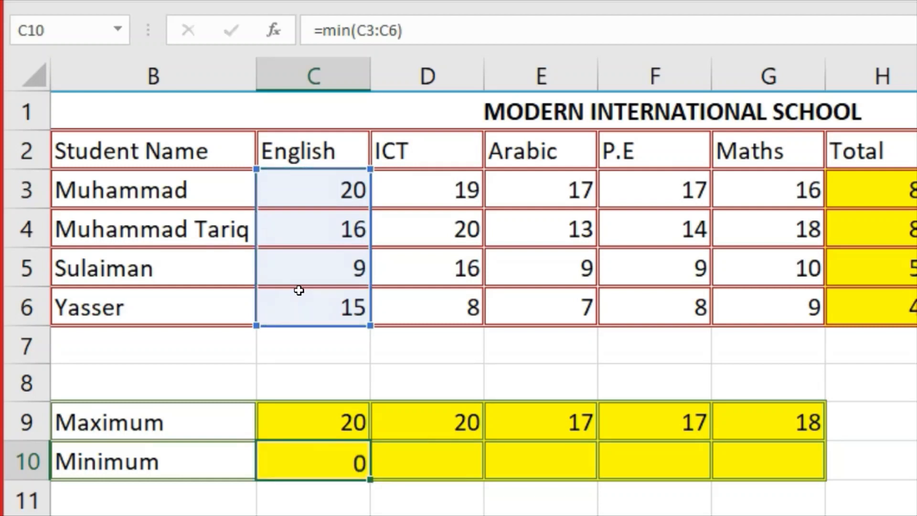
Copy the C10 minimum formula across to G10 for the other subjects
{"action": "left_click", "coordinate": [332, 468]}
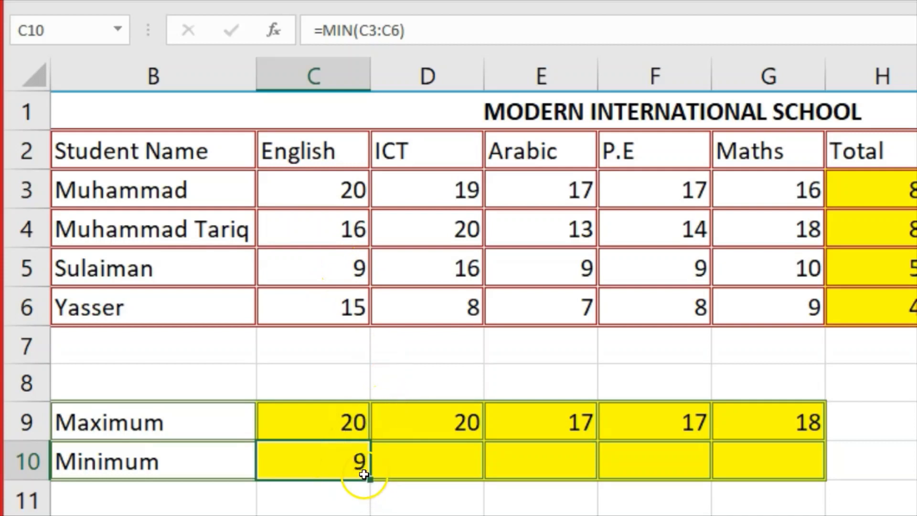
{"action": "left_click_drag", "start_coordinate": [368, 481], "coordinate": [826, 487]}
{"action": "left_click", "coordinate": [654, 515]}
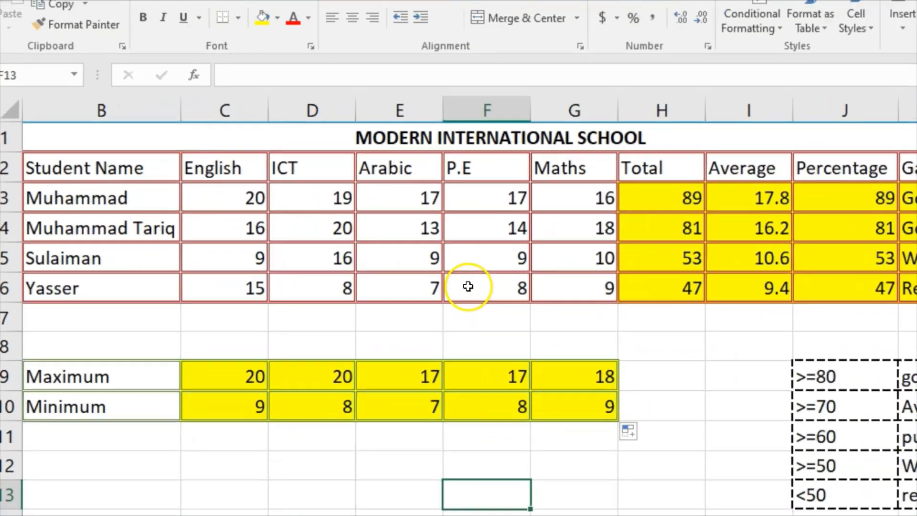
Label B11 as "Number of Values" and select the English marks C3:C6 as an example of values to count
{"action": "left_click", "coordinate": [91, 441]}
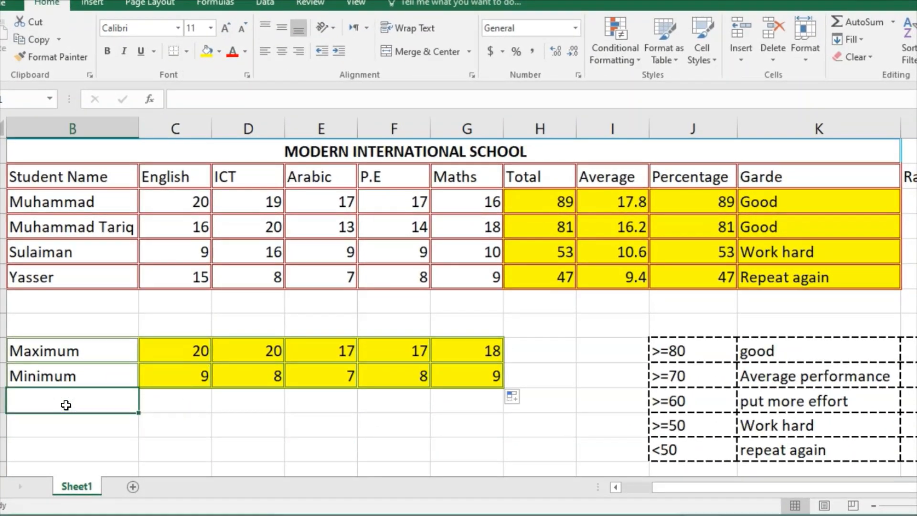
{"action": "type", "text": "NUmber "}
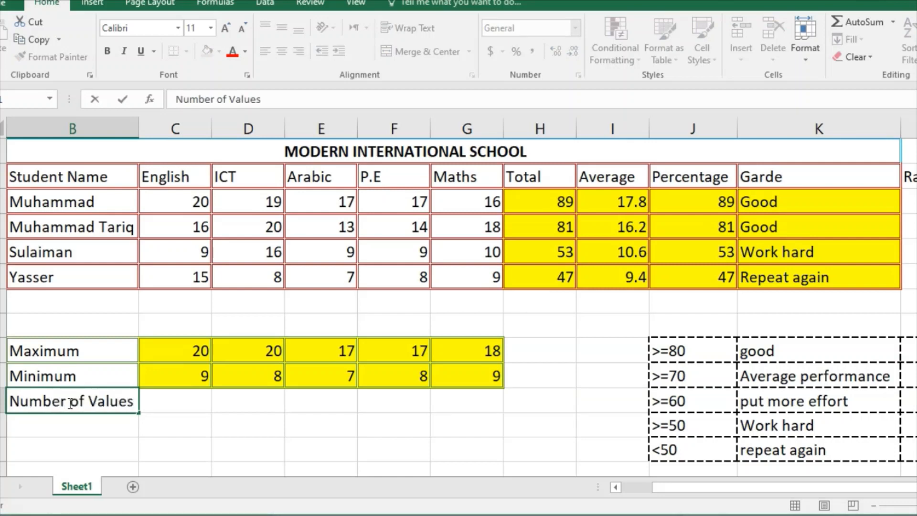
{"action": "type", "text": "of Values"}
{"action": "left_click", "coordinate": [188, 407]}
{"action": "left_click_drag", "start_coordinate": [184, 203], "coordinate": [170, 285]}
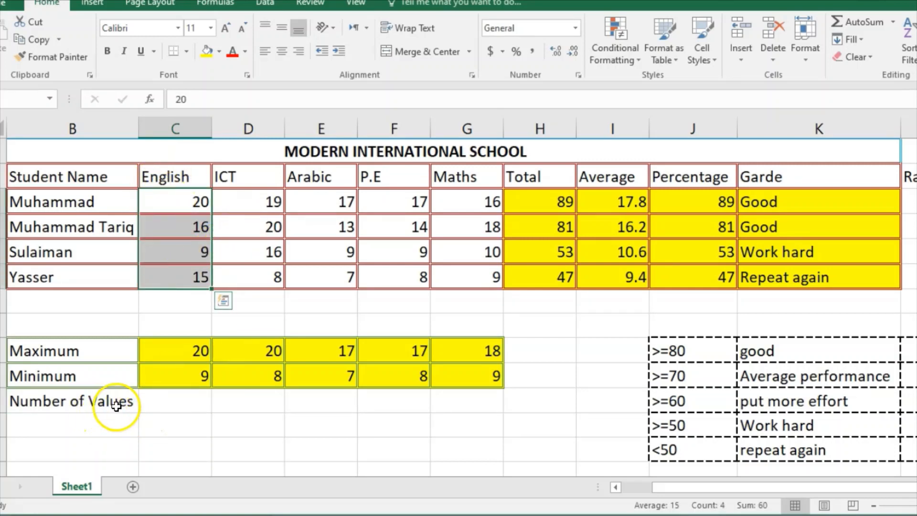
Enter =COUNT(B2:G6) in C11 to count the numeric cells in the marks table
{"action": "left_click", "coordinate": [177, 403]}
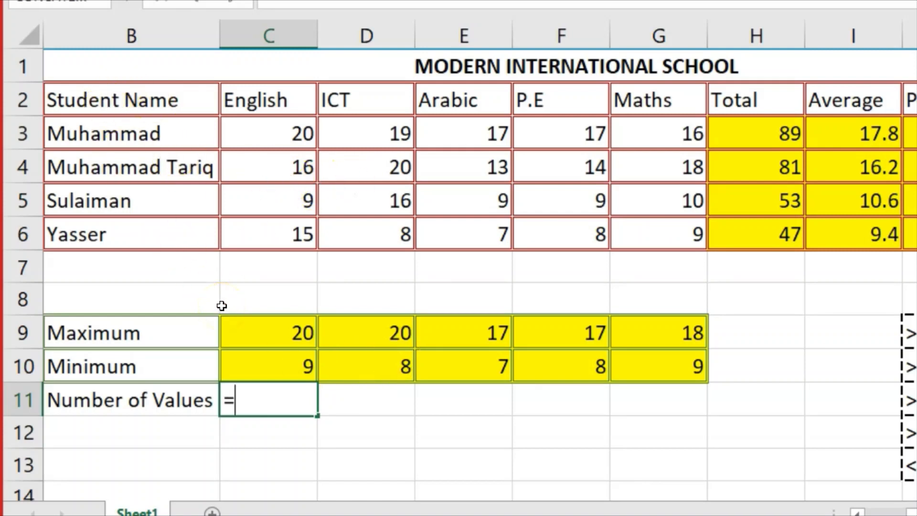
{"action": "type", "text": "count"}
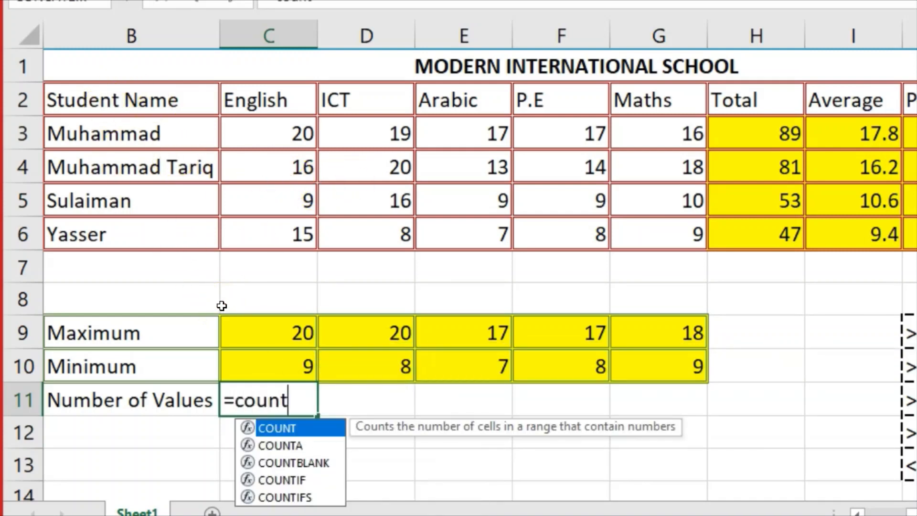
{"action": "type", "text": "("}
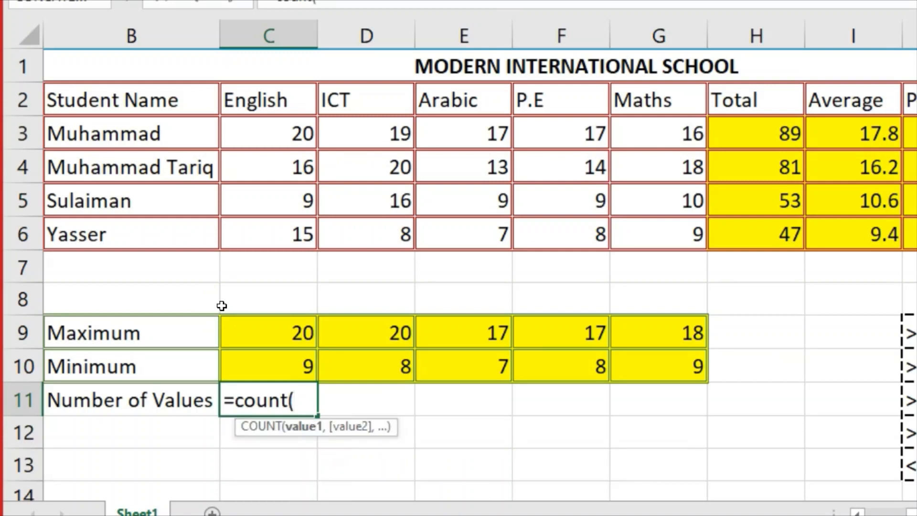
{"action": "left_click", "coordinate": [73, 102]}
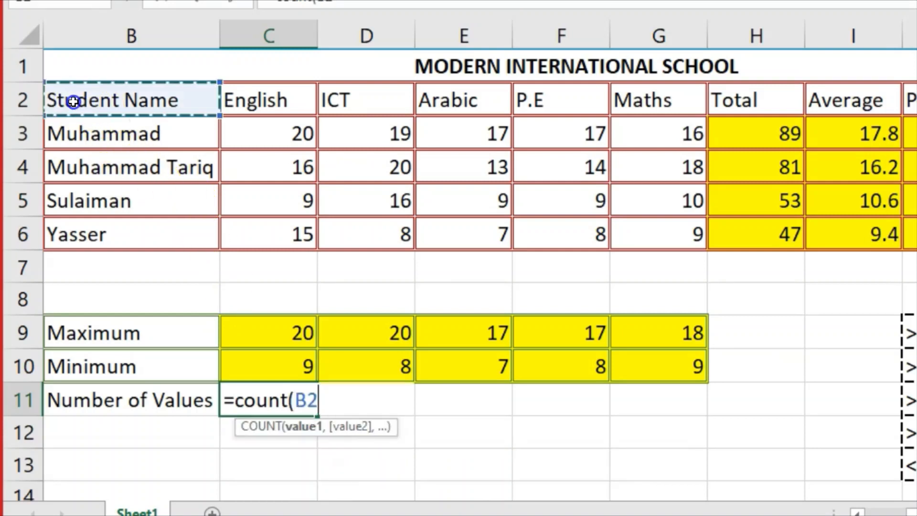
{"action": "left_click_drag", "start_coordinate": [73, 102], "coordinate": [679, 234]}
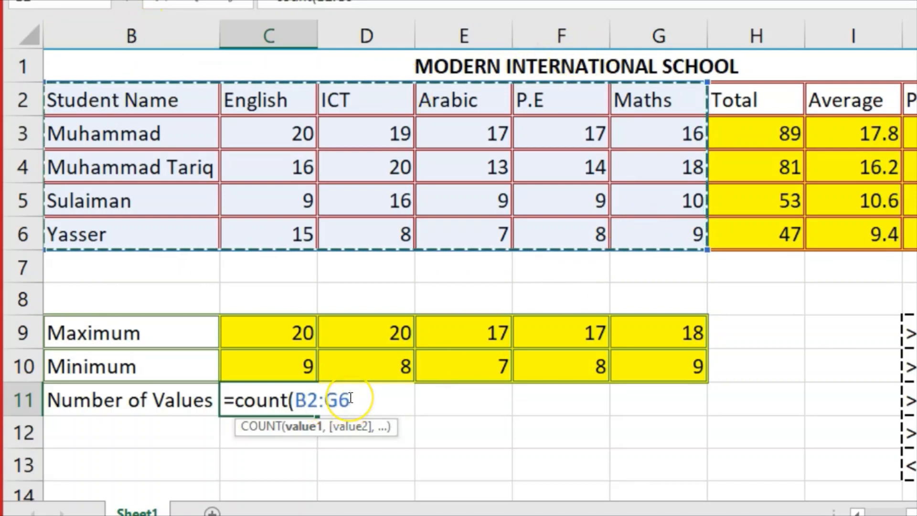
{"action": "type", "text": ")"}
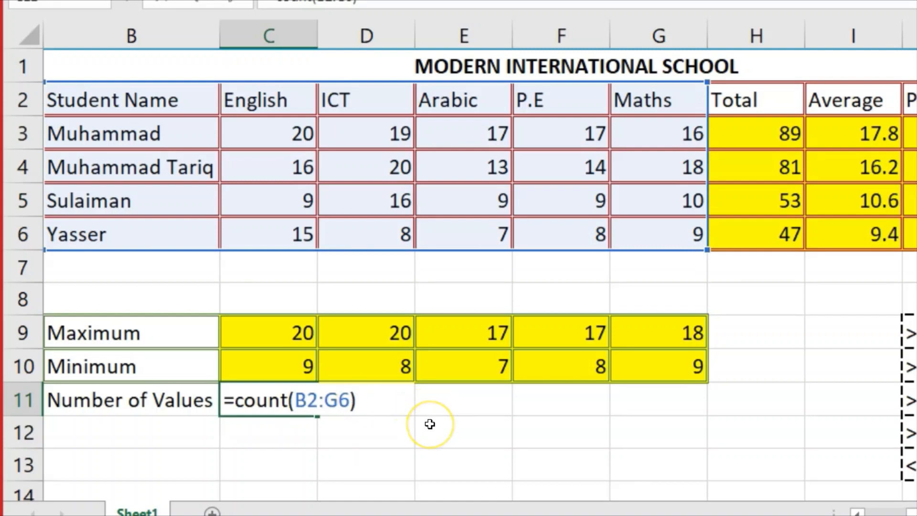
{"action": "key", "text": "Return"}
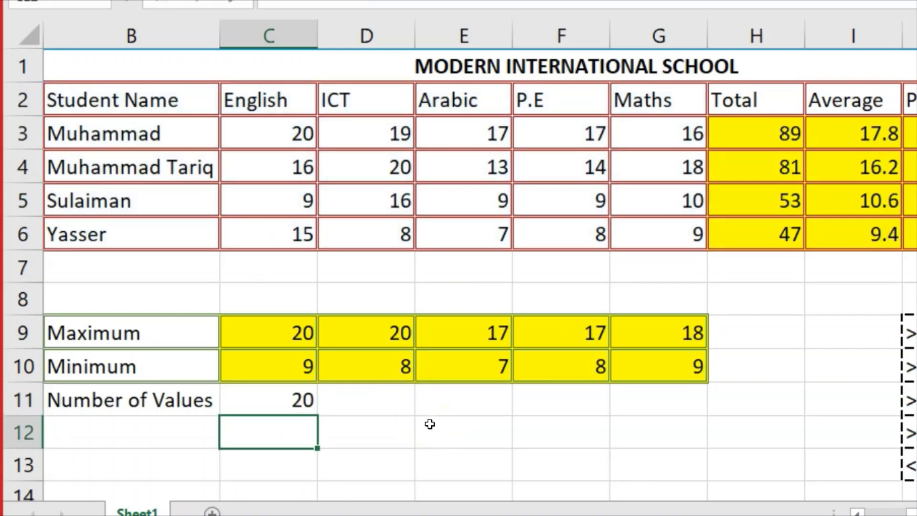
Check the C11 count against the numeric marks in C3:G6, the subject headings and the student name column
{"action": "left_click", "coordinate": [288, 399]}
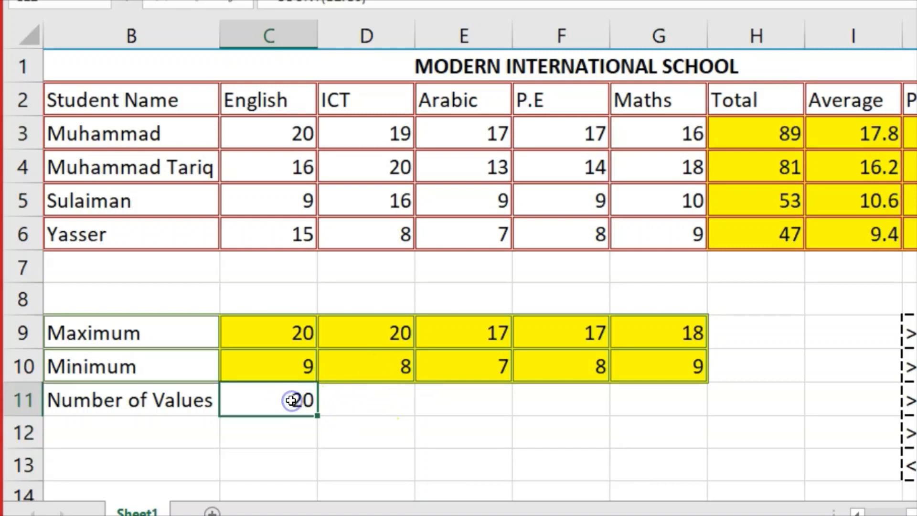
{"action": "left_click", "coordinate": [256, 133]}
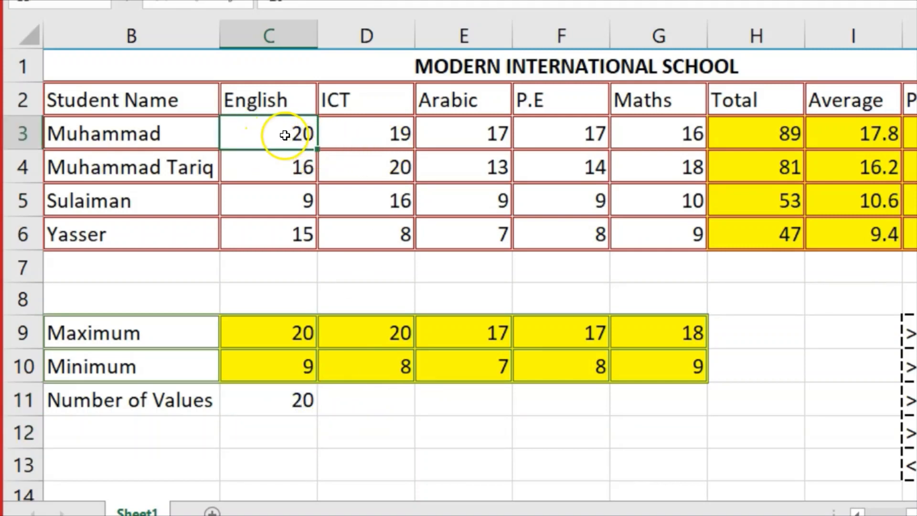
{"action": "key", "text": "Right"}
{"action": "key", "text": "Right"}
{"action": "key", "text": "Right"}
{"action": "key", "text": "Right"}
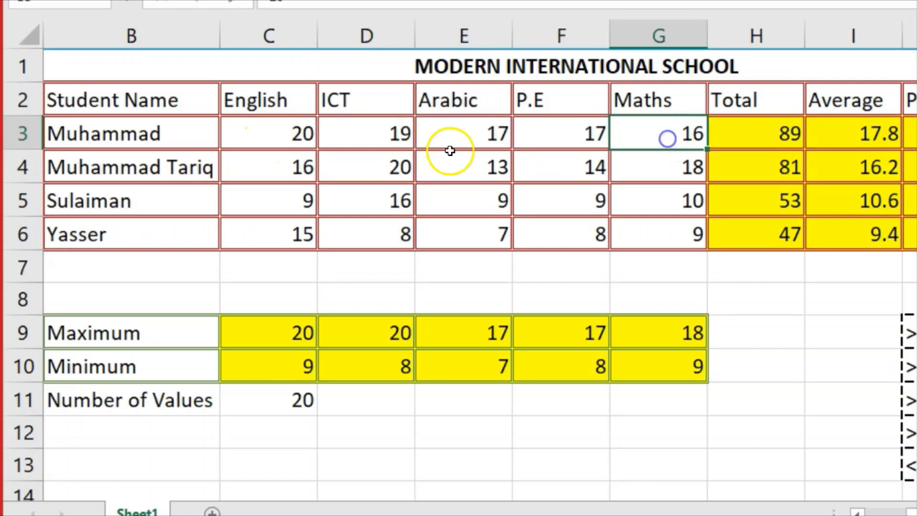
{"action": "left_click", "coordinate": [276, 168]}
{"action": "left_click", "coordinate": [378, 169]}
{"action": "left_click", "coordinate": [465, 177]}
{"action": "left_click", "coordinate": [556, 180]}
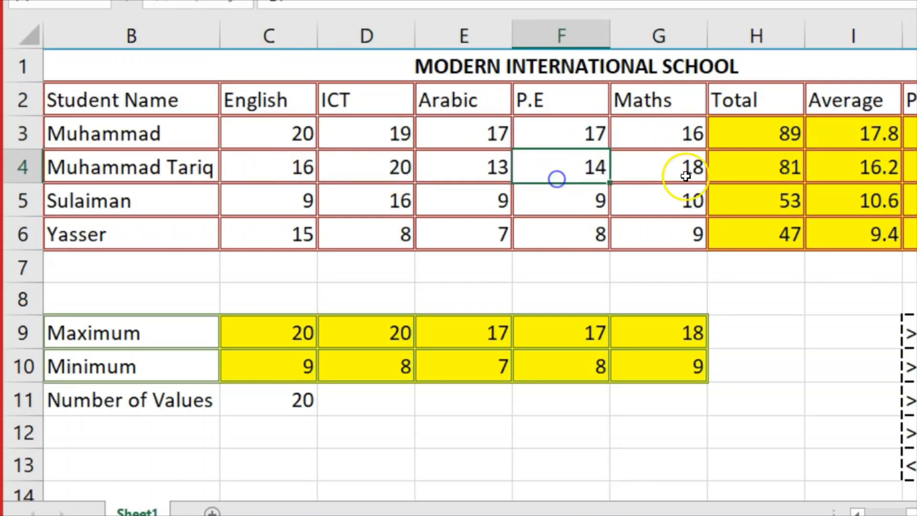
{"action": "left_click", "coordinate": [685, 176]}
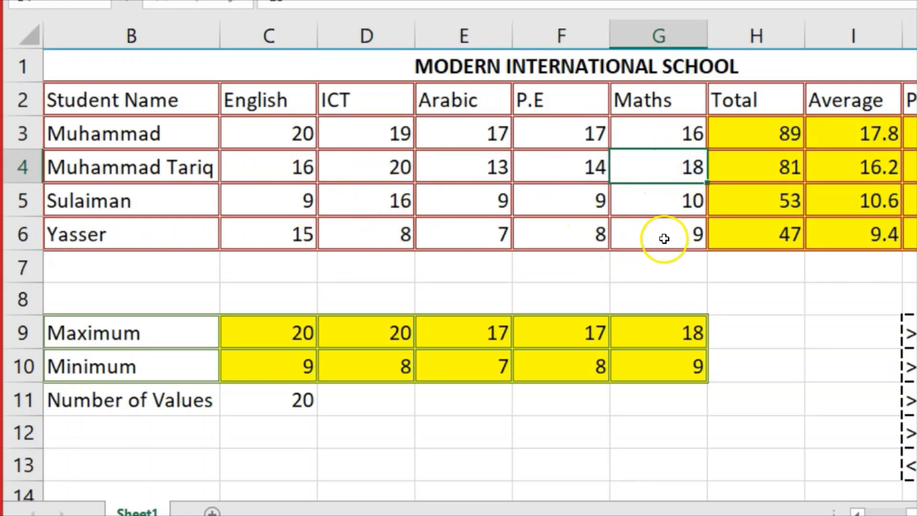
{"action": "left_click_drag", "start_coordinate": [665, 99], "coordinate": [280, 99]}
{"action": "left_click_drag", "start_coordinate": [135, 98], "coordinate": [110, 233]}
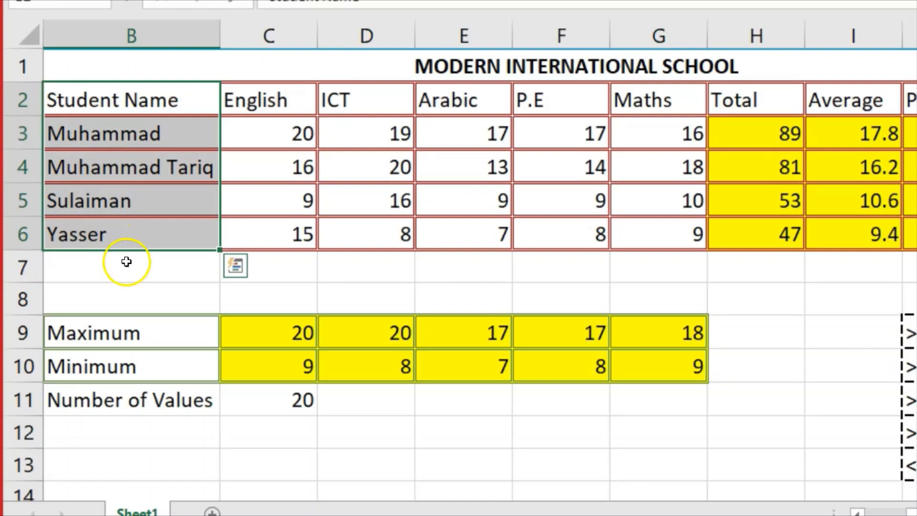
Extend the COUNT range in C11 to B2:G7 so that it includes the empty row 7
{"action": "left_click", "coordinate": [295, 397]}
{"action": "double_click", "coordinate": [303, 399]}
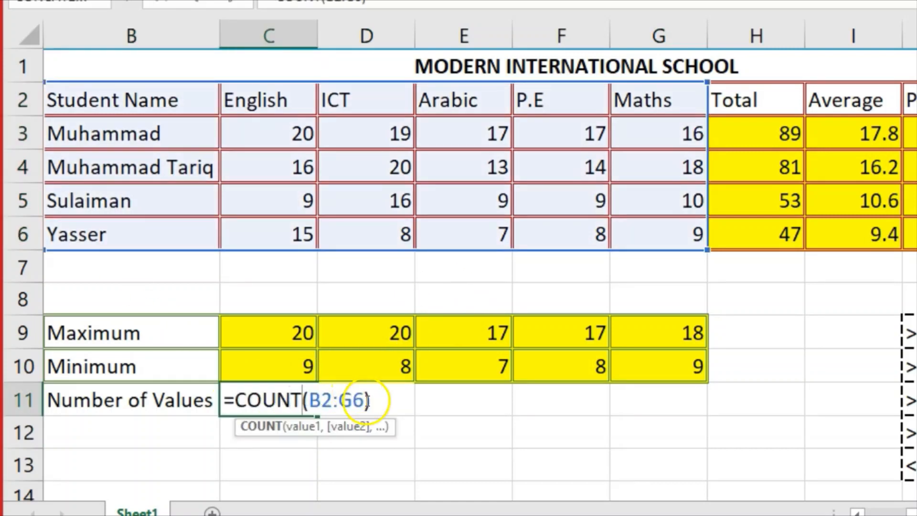
{"action": "left_click_drag", "start_coordinate": [365, 400], "coordinate": [339, 401]}
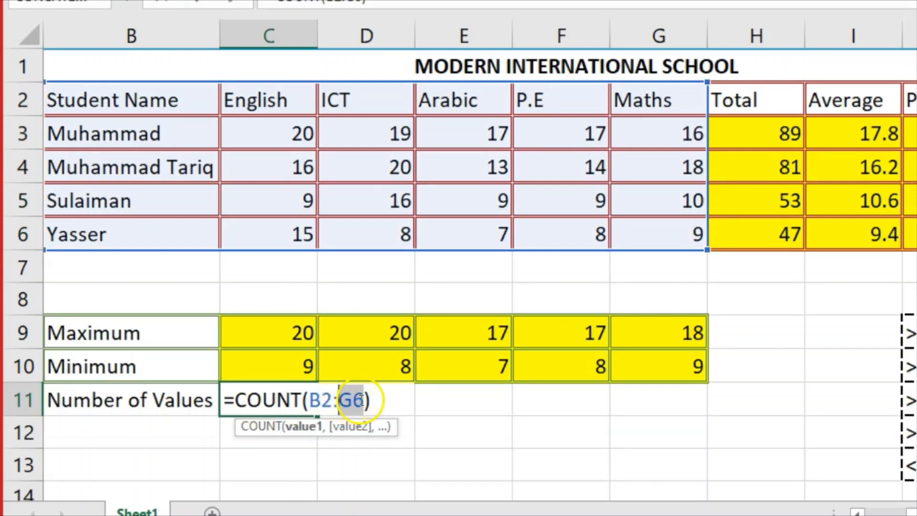
{"action": "left_click", "coordinate": [361, 399]}
{"action": "type", "text": "7"}
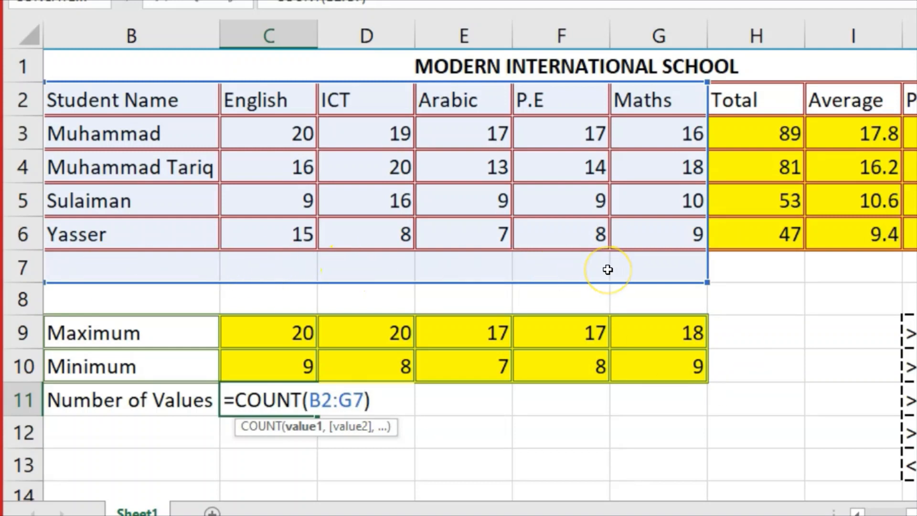
{"action": "key", "text": "Return"}
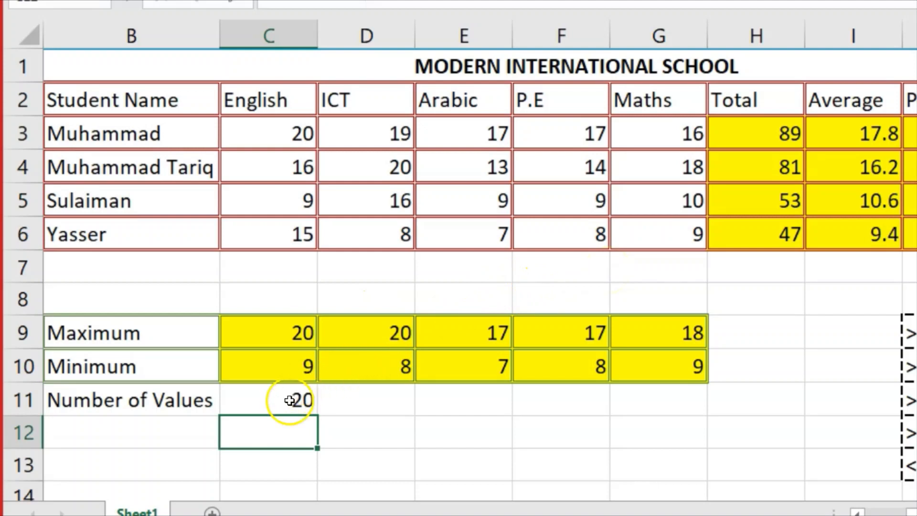
Compare the C11 count with the blank cells in row 7 and the text cells in row 2 and column B
{"action": "left_click", "coordinate": [282, 400]}
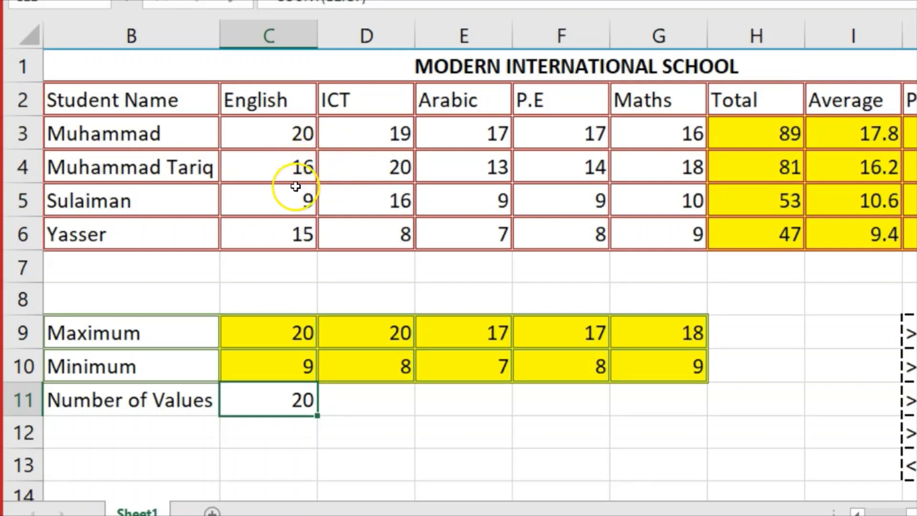
{"action": "left_click", "coordinate": [380, 263]}
{"action": "left_click", "coordinate": [304, 266]}
{"action": "left_click", "coordinate": [251, 97]}
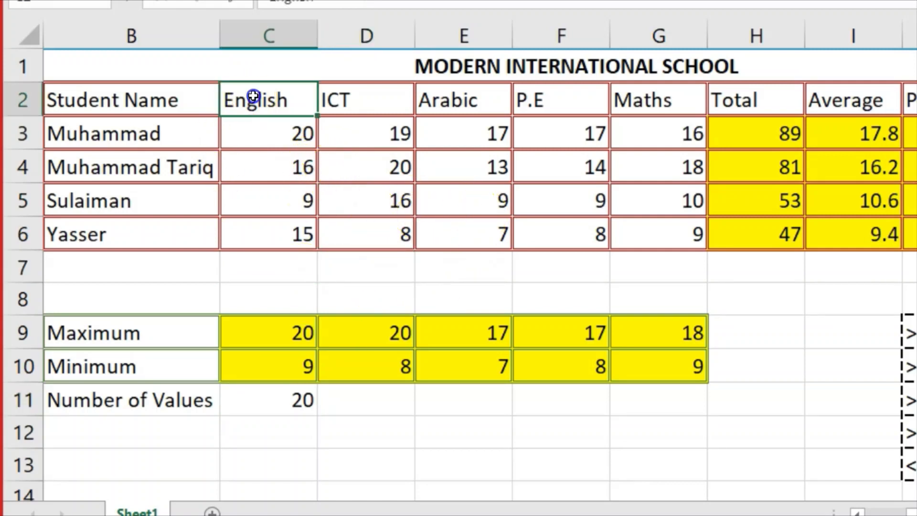
{"action": "left_click", "coordinate": [172, 98]}
{"action": "left_click", "coordinate": [136, 125]}
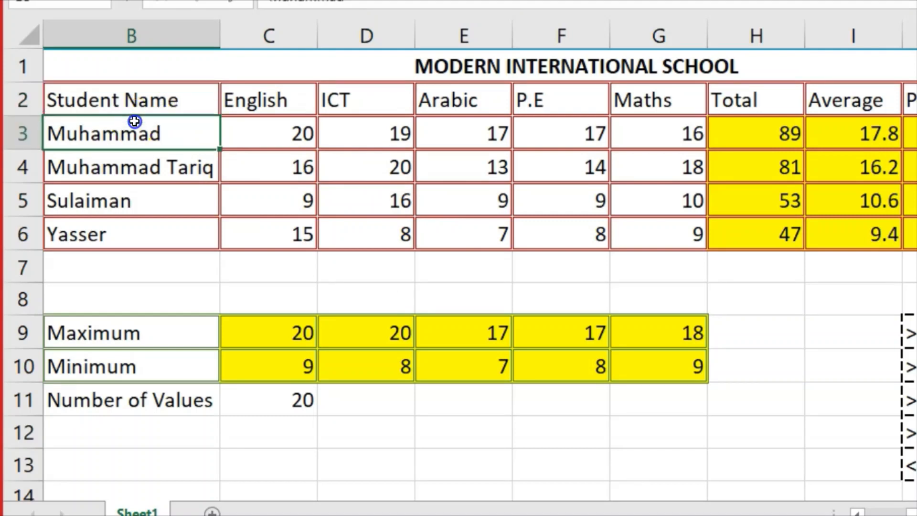
Compare the text entries in the student name cells B4 and B5 with the COUNT result in C11
{"action": "left_click", "coordinate": [136, 160]}
{"action": "left_click", "coordinate": [124, 202]}
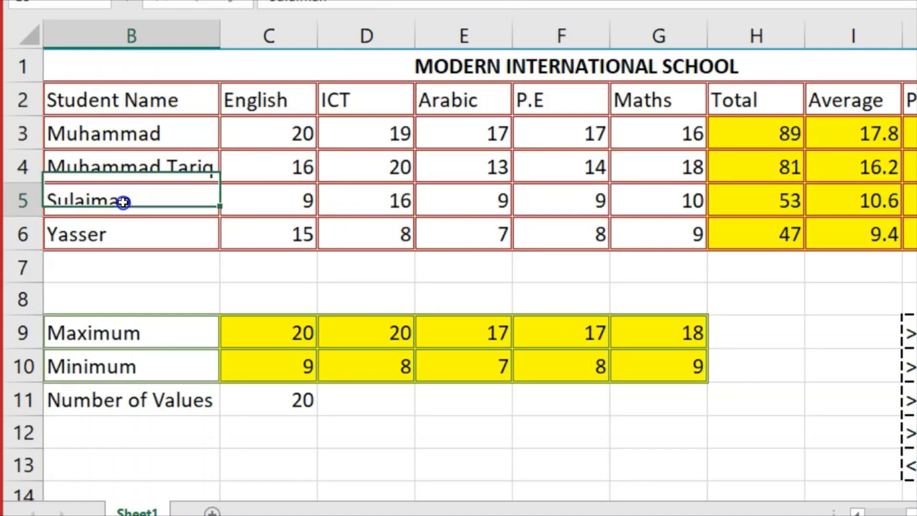
{"action": "left_click", "coordinate": [288, 400]}
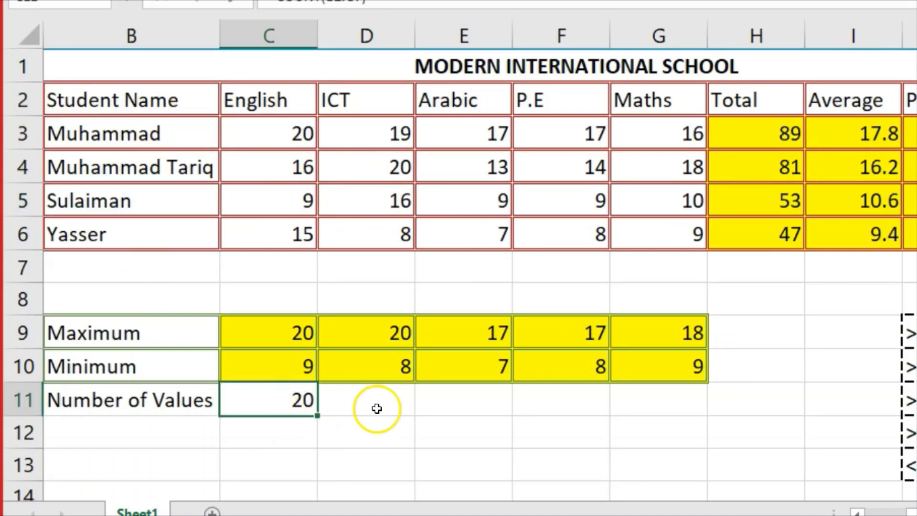
Label cell B12 as Countif below the Number of Values row
{"action": "left_click", "coordinate": [138, 438]}
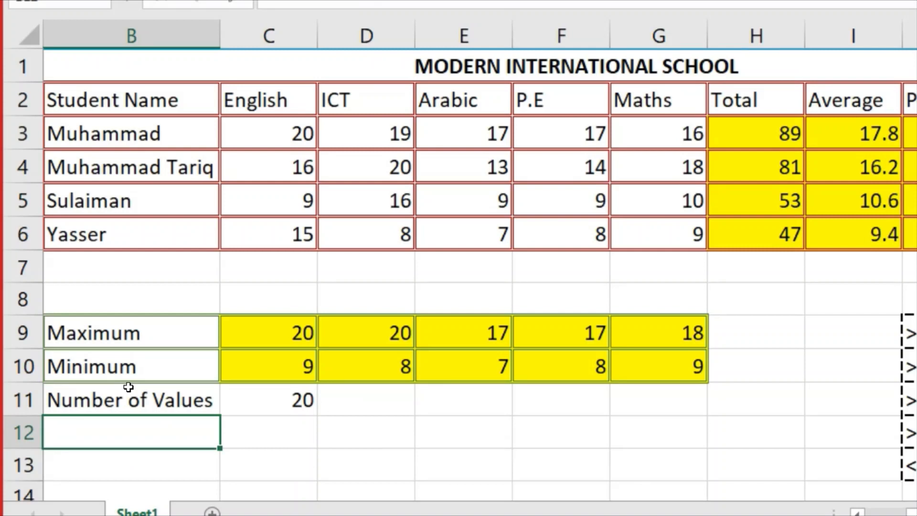
{"action": "type", "text": "Count"}
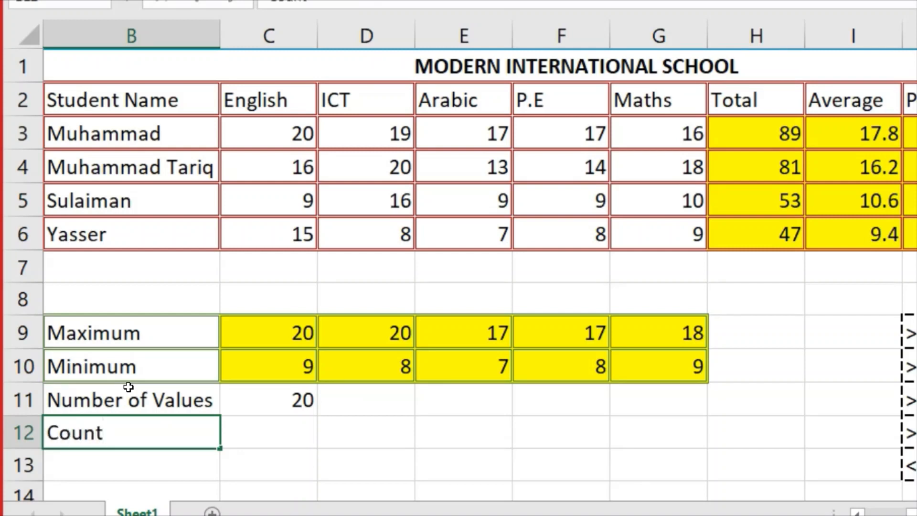
{"action": "type", "text": "if"}
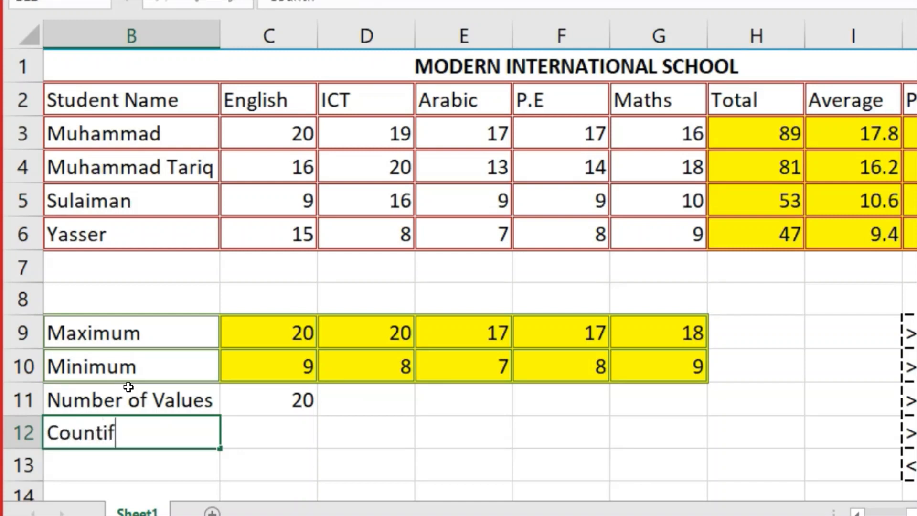
Enter =COUNTIF(C3:G6,">=15") in C12 to count the marks of 15 or more
{"action": "left_click", "coordinate": [273, 432]}
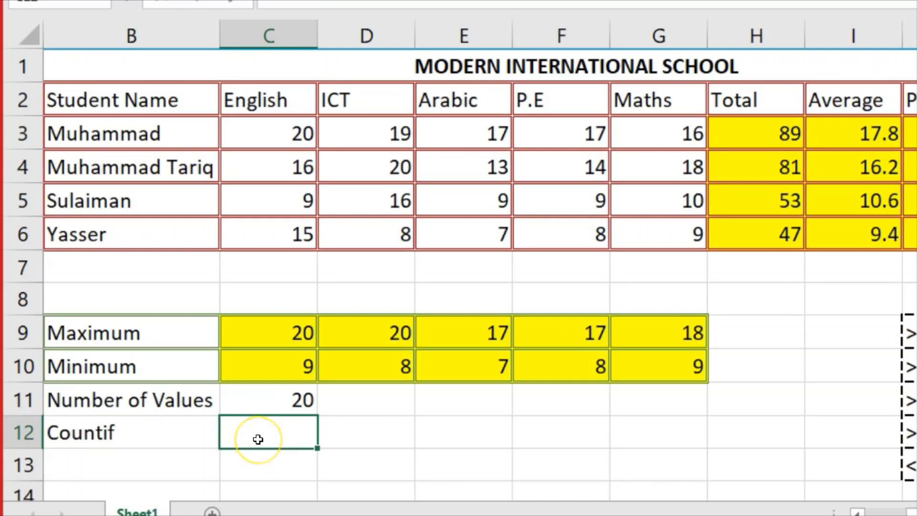
{"action": "left_click", "coordinate": [256, 431]}
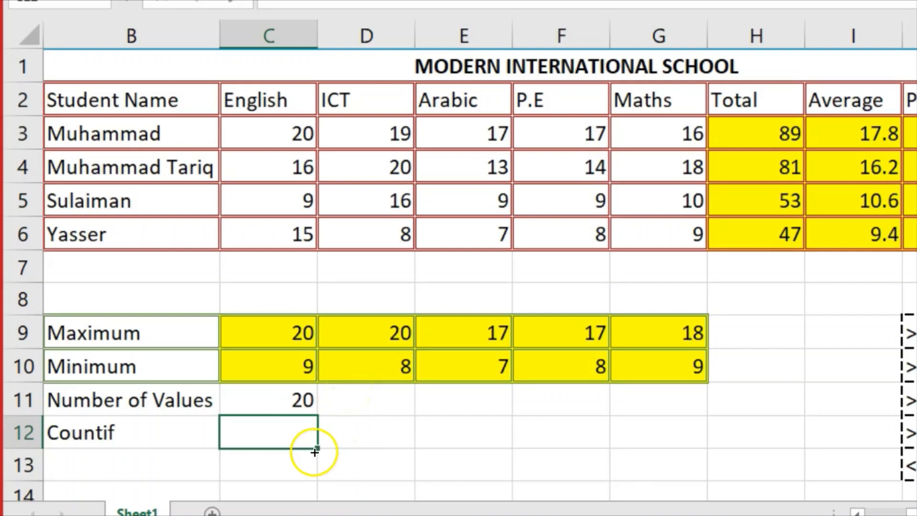
{"action": "type", "text": "=co"}
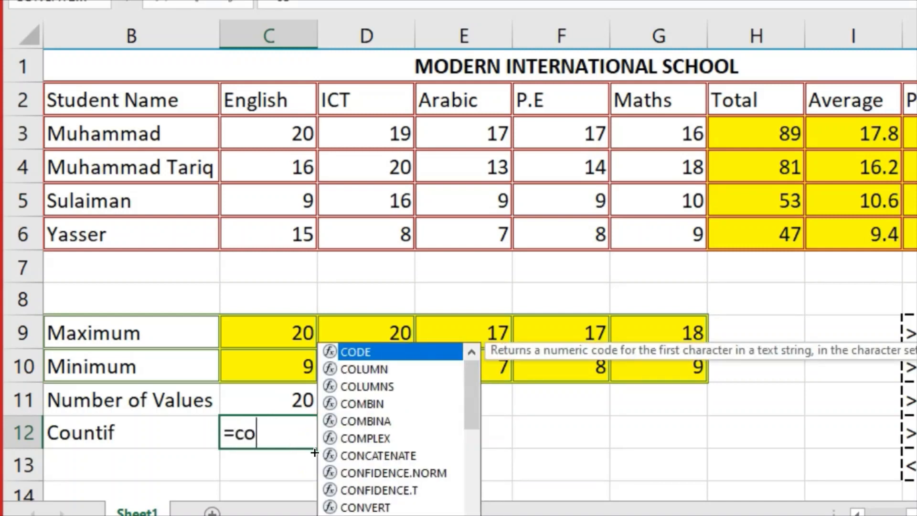
{"action": "type", "text": "untif("}
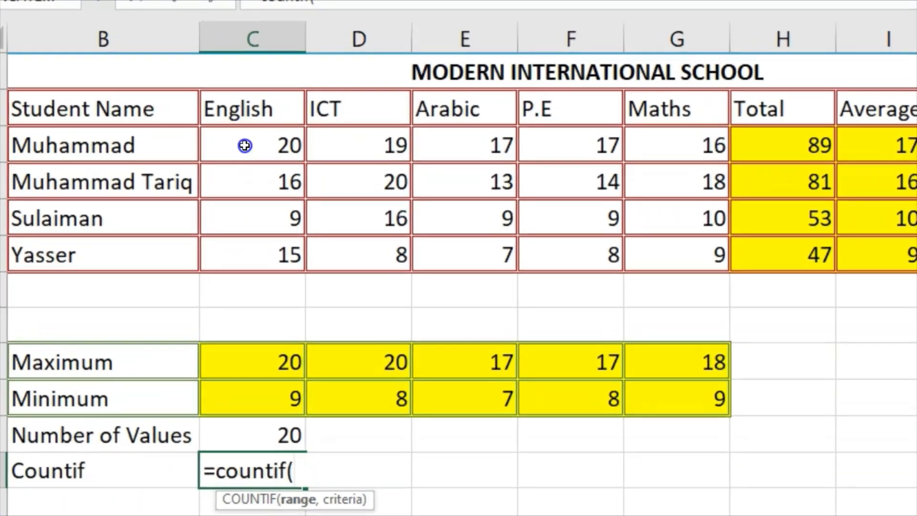
{"action": "left_click_drag", "start_coordinate": [229, 134], "coordinate": [682, 263]}
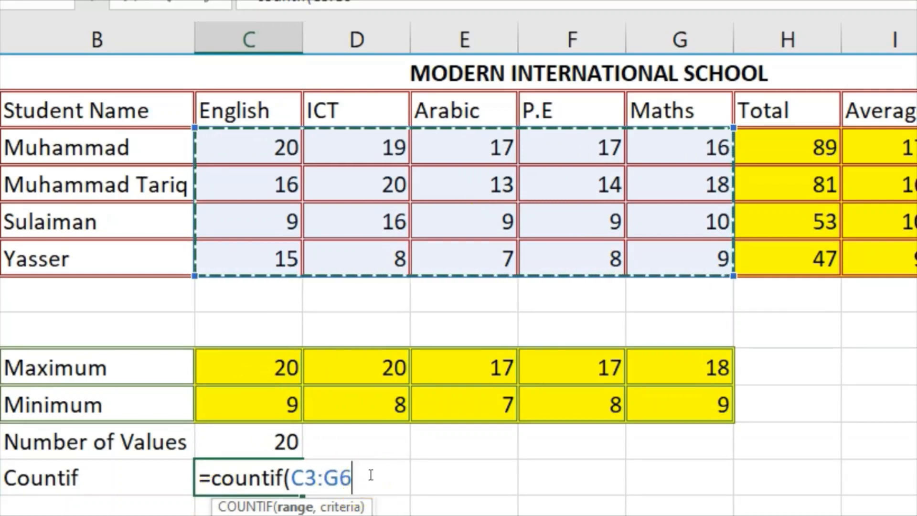
{"action": "type", "text": ",\""}
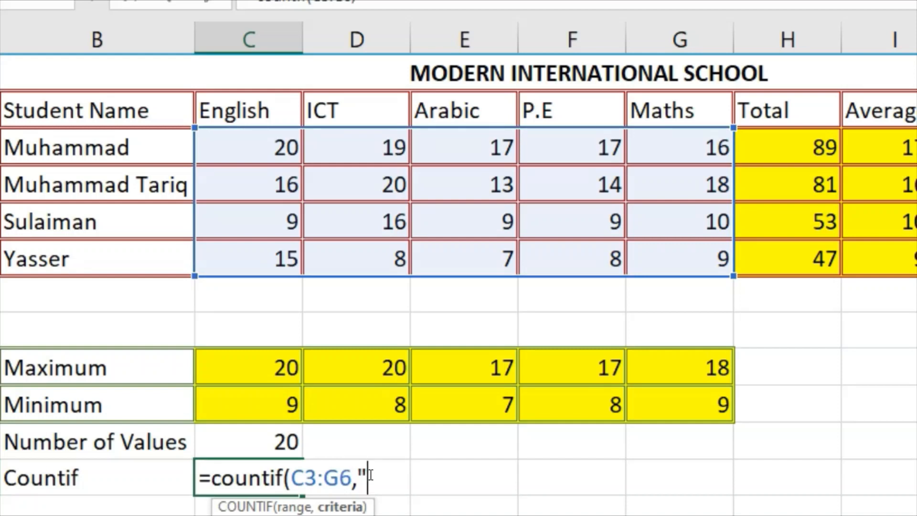
{"action": "type", "text": ">=15)"}
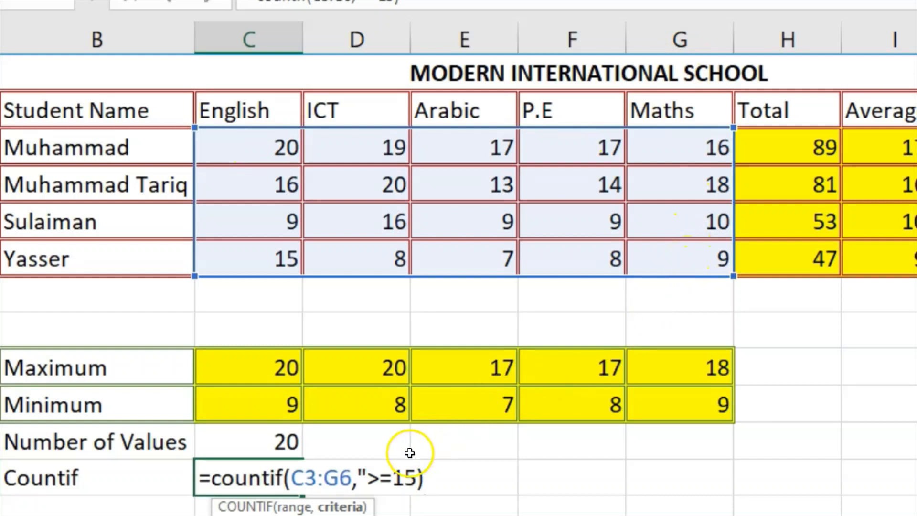
{"action": "left_click", "coordinate": [346, 488]}
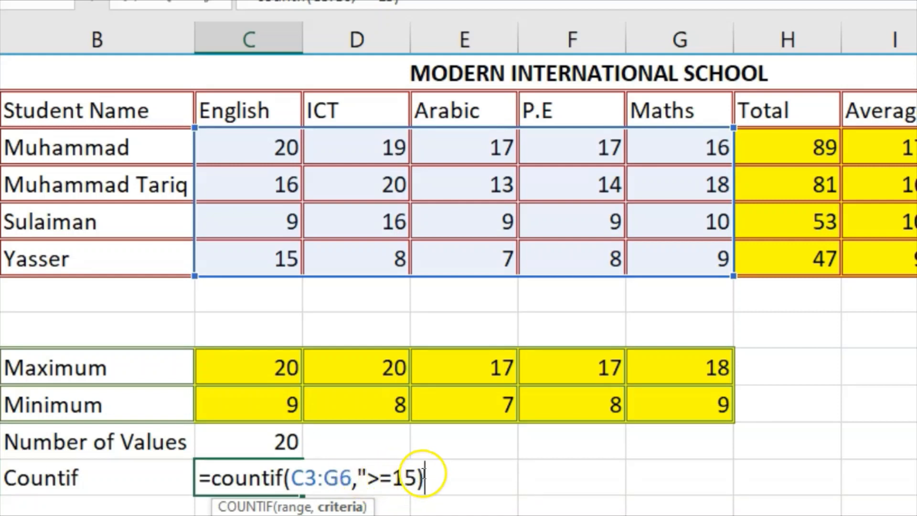
{"action": "key", "text": "Return"}
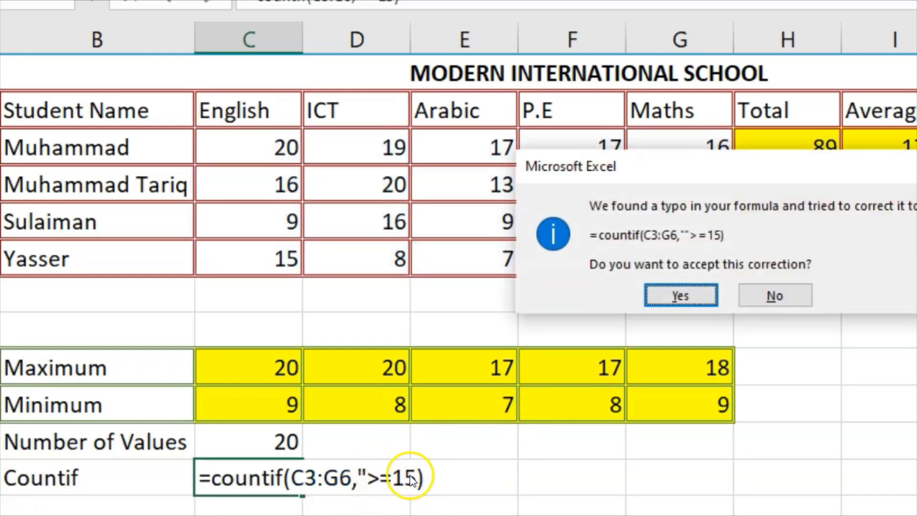
{"action": "left_click", "coordinate": [914, 166]}
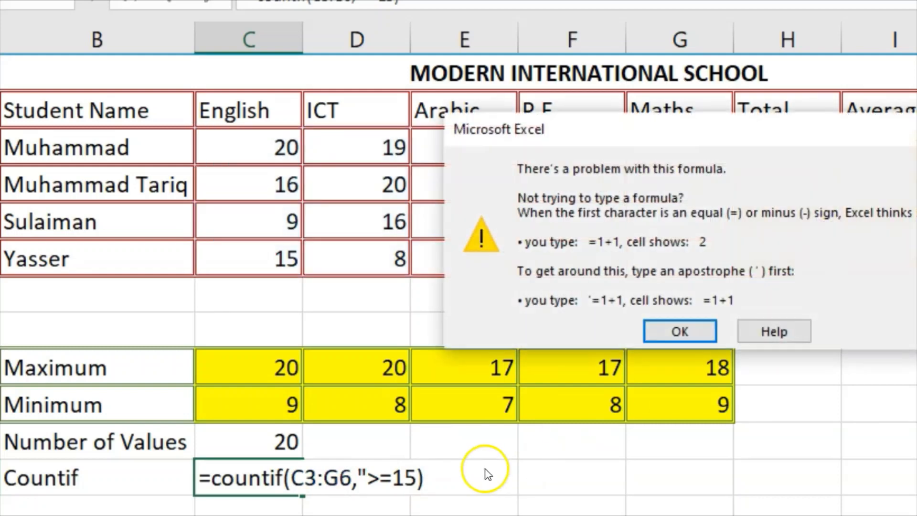
{"action": "key", "text": "Return"}
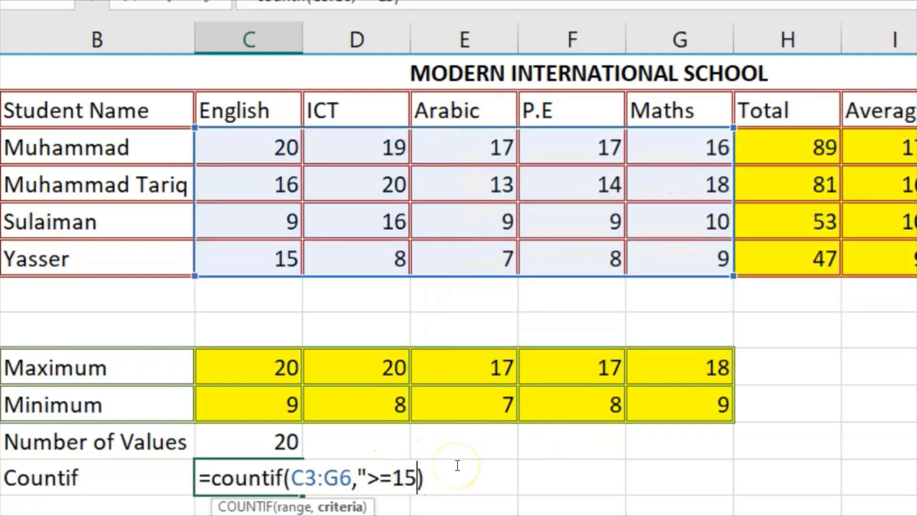
{"action": "type", "text": "\""}
{"action": "key", "text": "Return"}
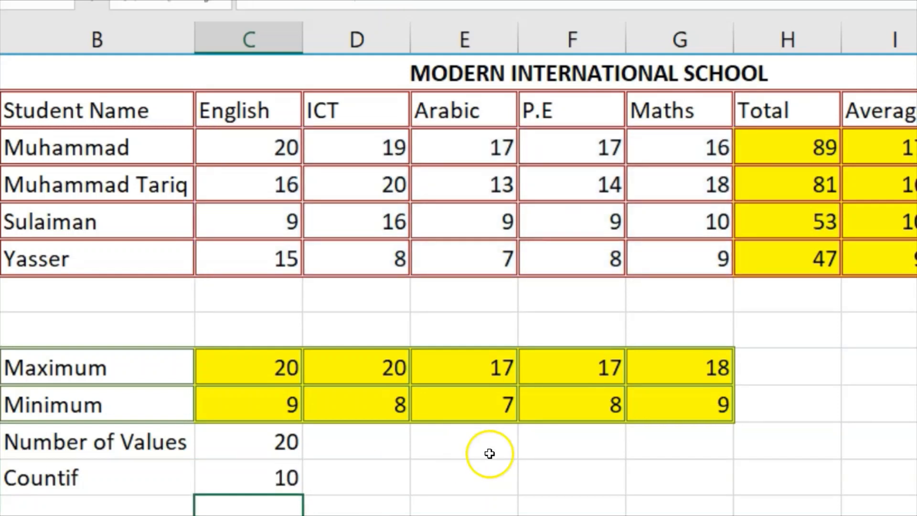
Inspect the range and criterion of the COUNTIF formula in C12
{"action": "left_click", "coordinate": [248, 474]}
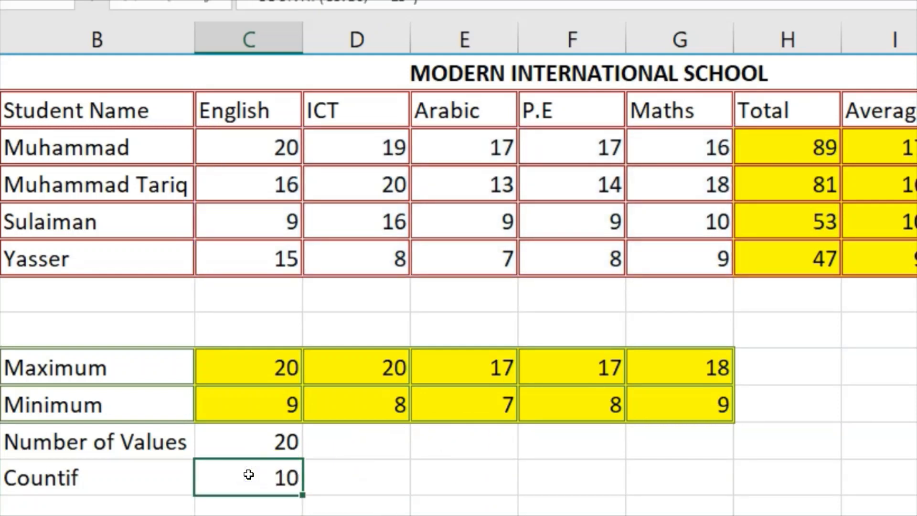
{"action": "double_click", "coordinate": [262, 483]}
{"action": "left_click", "coordinate": [420, 484]}
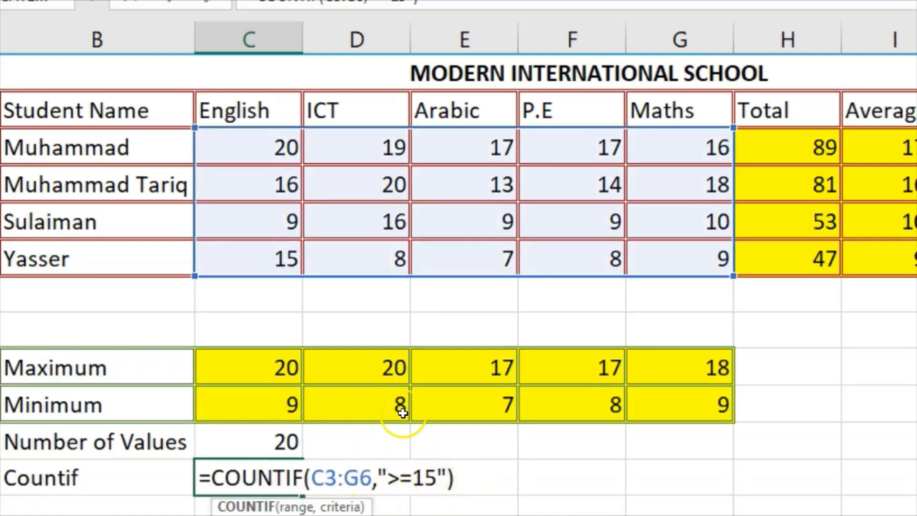
Check the marks in C3:G6 one by one for values of 15 or more to verify the COUNTIF result
{"action": "left_click", "coordinate": [272, 148]}
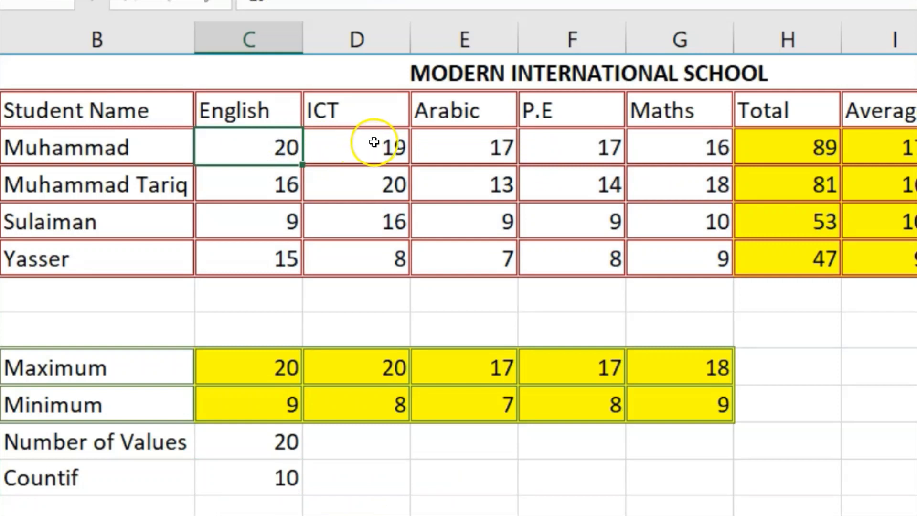
{"action": "left_click", "coordinate": [374, 143]}
{"action": "left_click", "coordinate": [472, 149]}
{"action": "left_click", "coordinate": [593, 149]}
{"action": "left_click", "coordinate": [704, 152]}
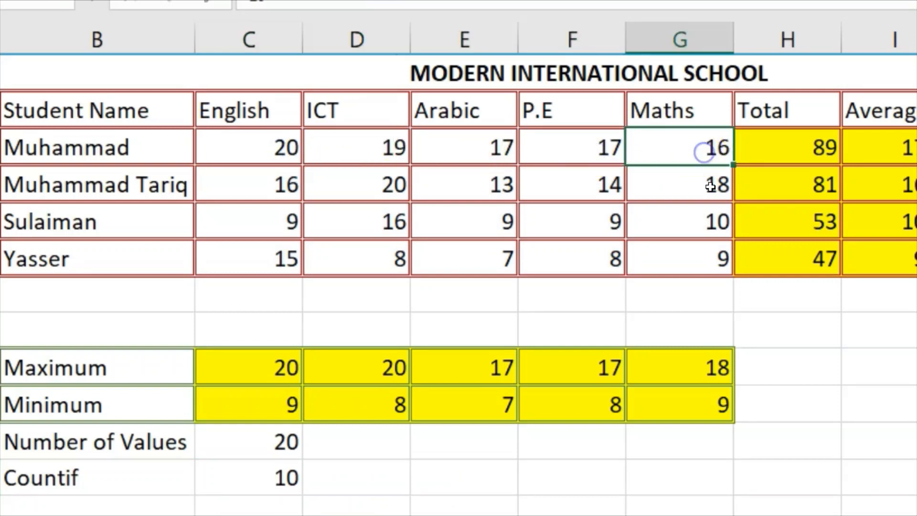
{"action": "left_click", "coordinate": [711, 186]}
{"action": "left_click", "coordinate": [461, 184]}
{"action": "left_click", "coordinate": [379, 182]}
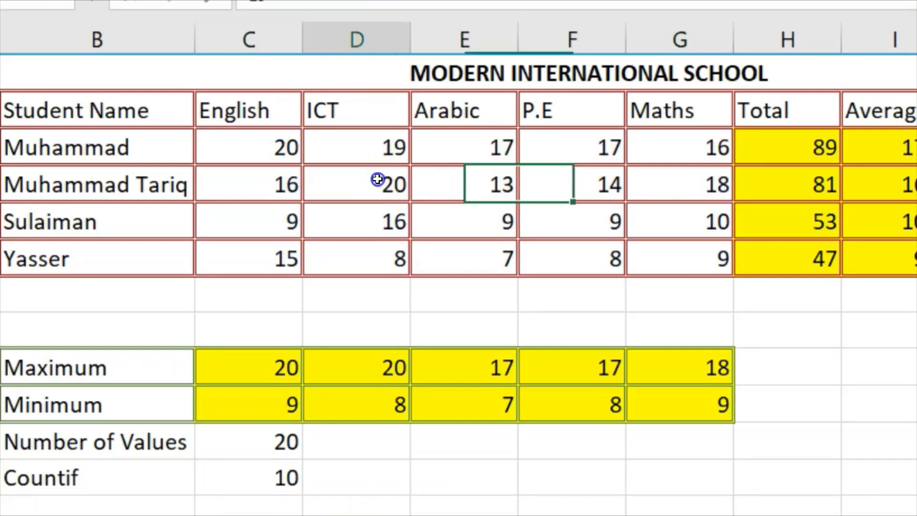
{"action": "left_click", "coordinate": [286, 186]}
{"action": "left_click", "coordinate": [382, 223]}
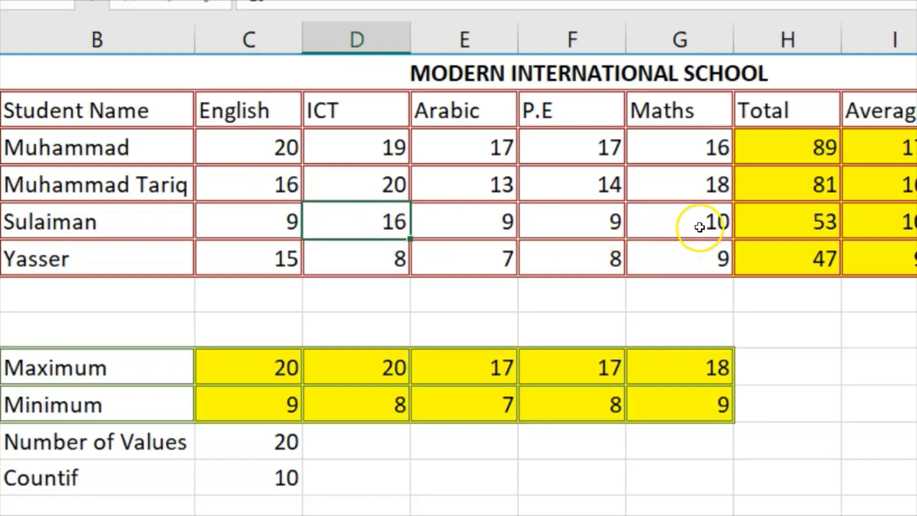
{"action": "left_click", "coordinate": [267, 263]}
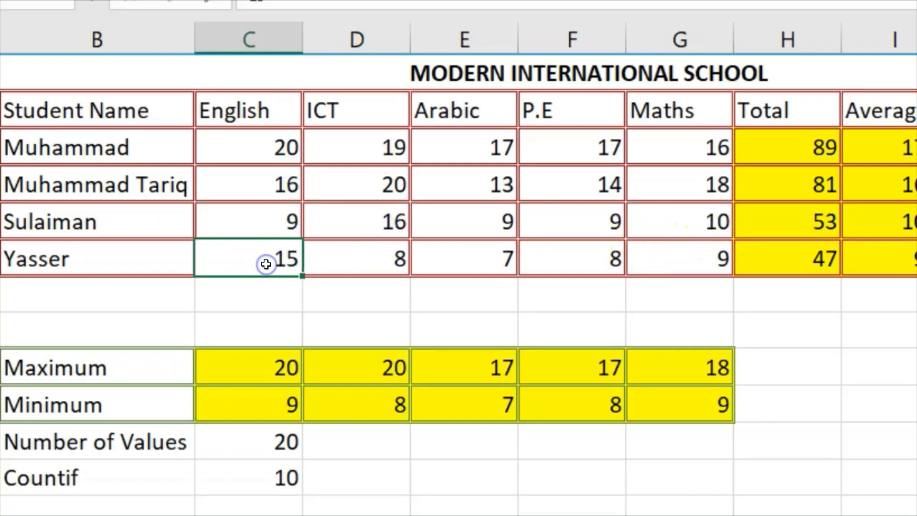
{"action": "key", "text": "Return"}
Reopen the COUNTIF formula in C12 to review its arguments, then leave the cell
{"action": "left_click", "coordinate": [273, 479]}
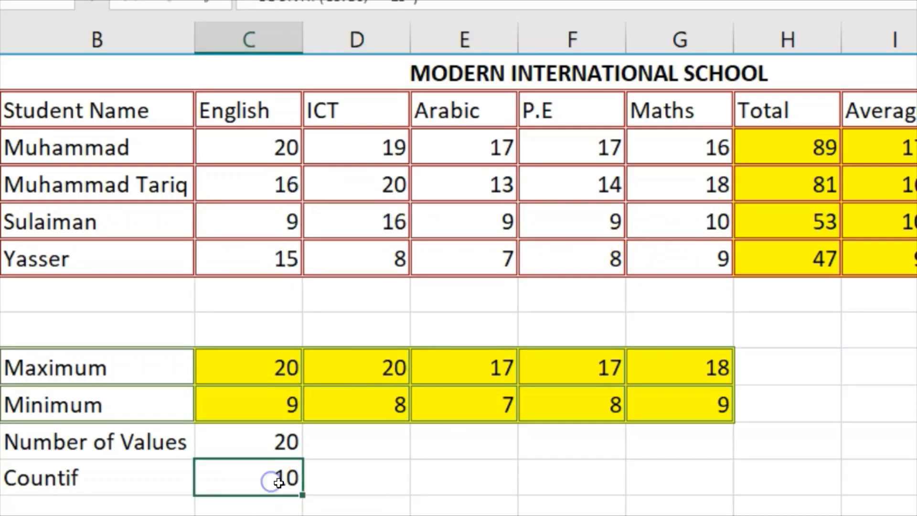
{"action": "double_click", "coordinate": [275, 479]}
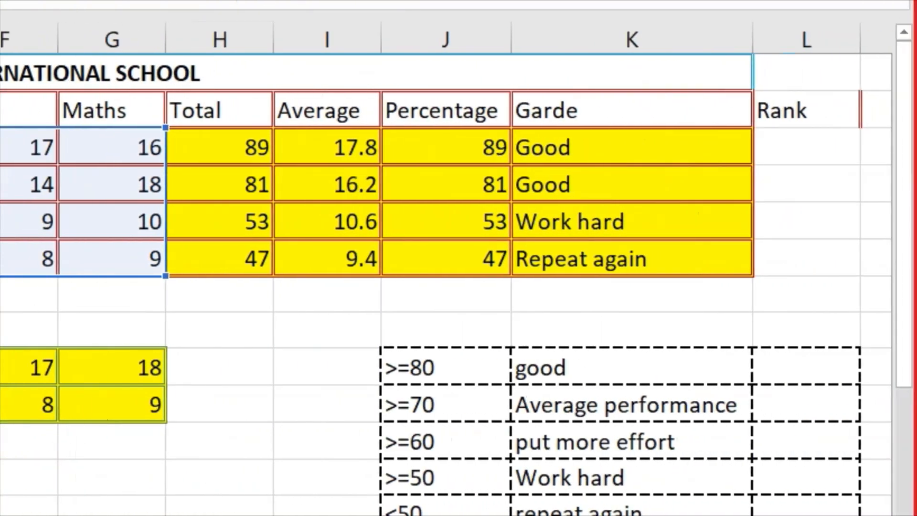
{"action": "left_click", "coordinate": [10, 476]}
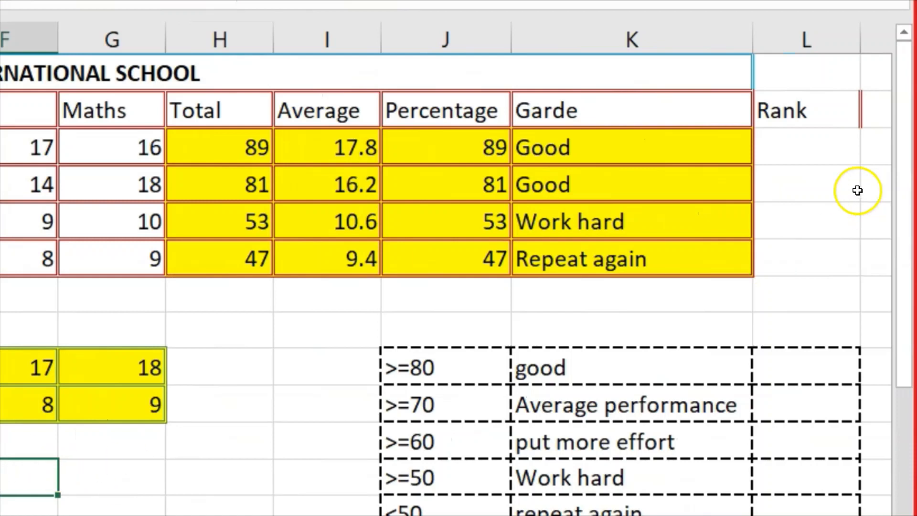
{"action": "left_click", "coordinate": [820, 114]}
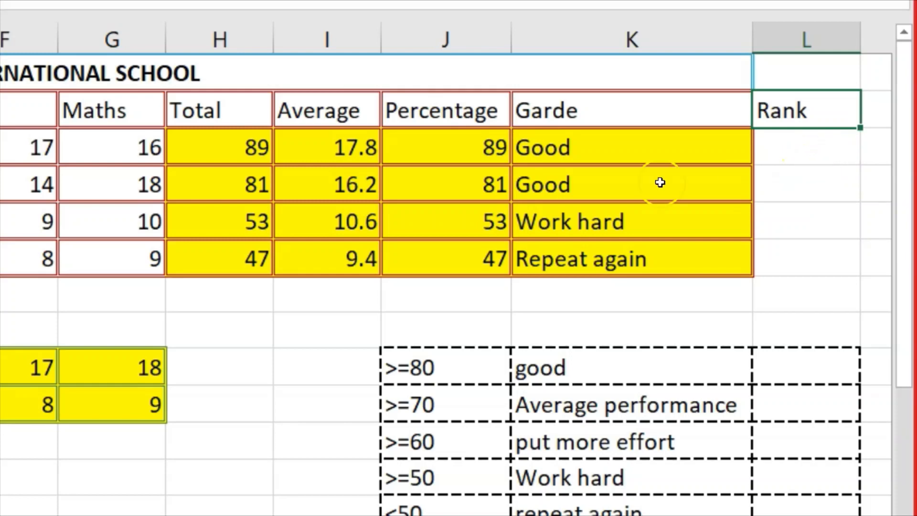
{"action": "left_click", "coordinate": [809, 154]}
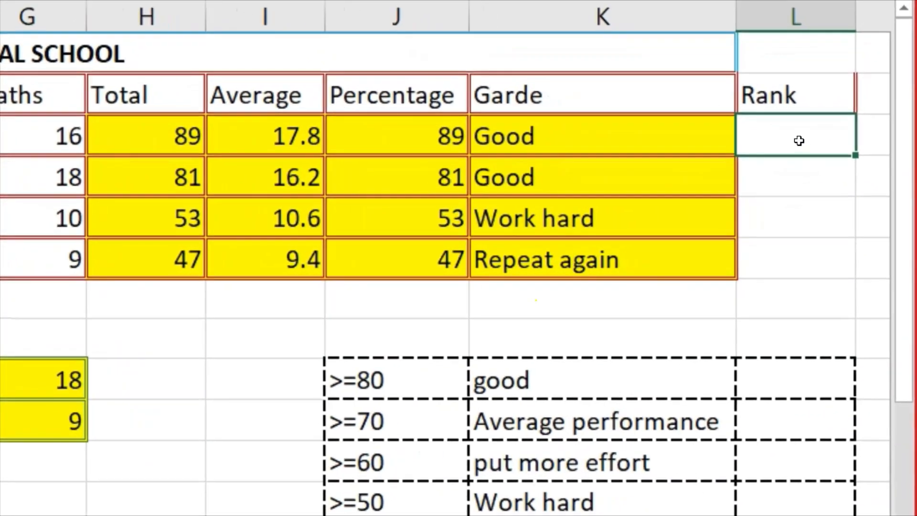
{"action": "type", "text": "="}
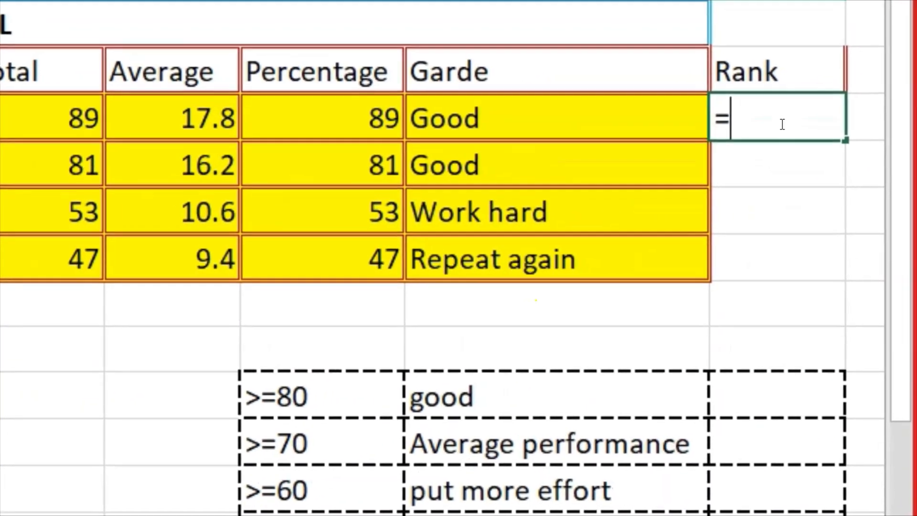
{"action": "type", "text": "rank"}
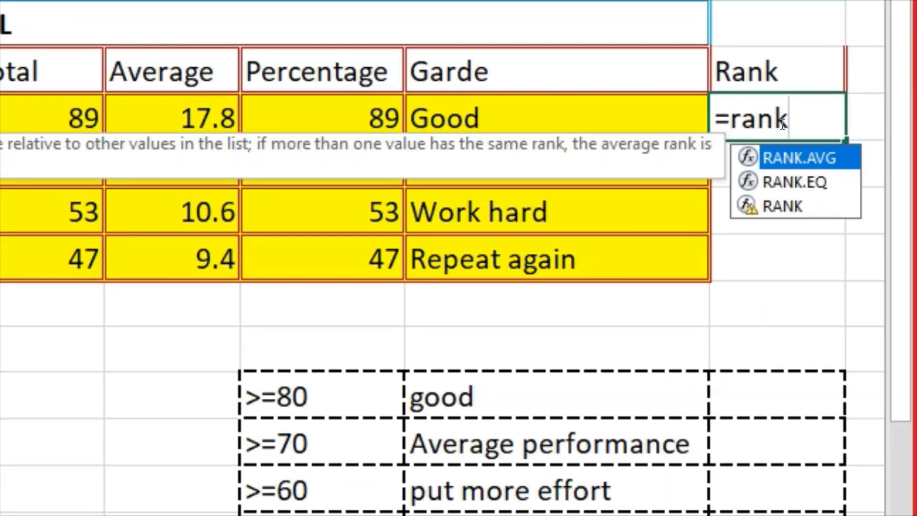
{"action": "type", "text": "("}
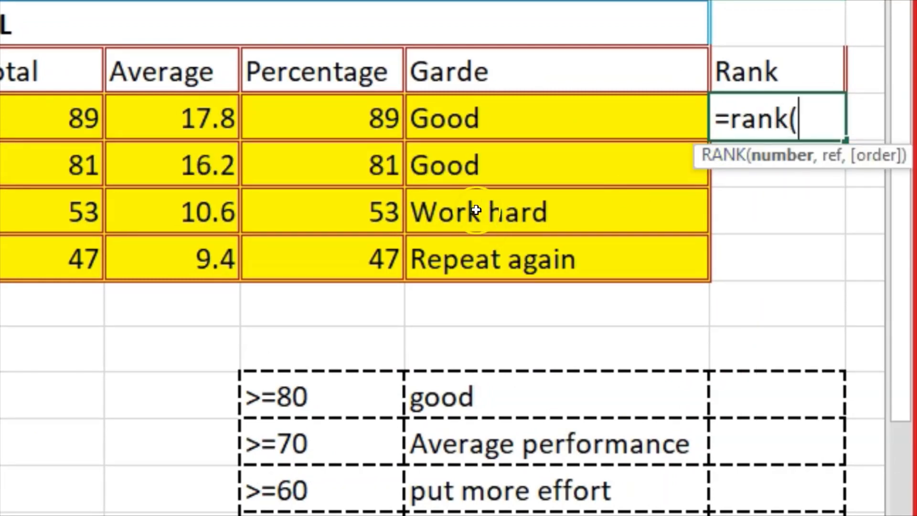
{"action": "left_click", "coordinate": [301, 116]}
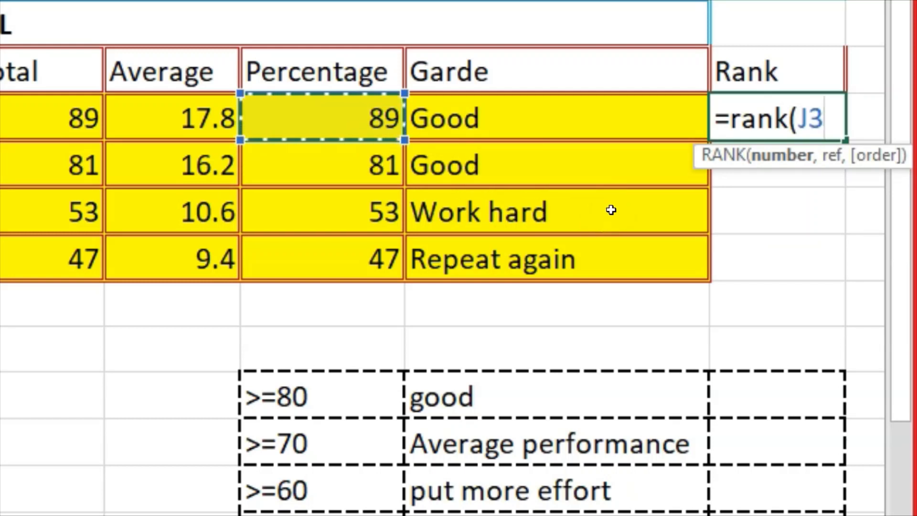
{"action": "type", "text": ",$"}
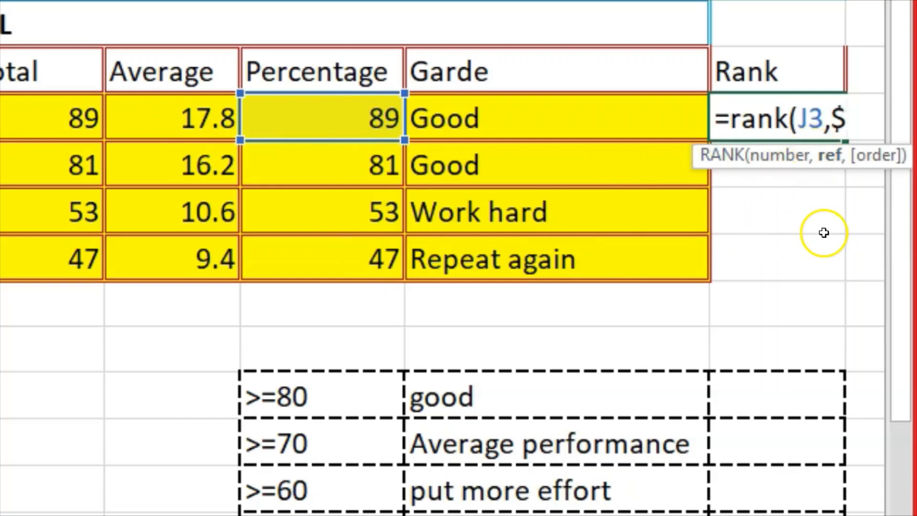
{"action": "key", "text": "Escape"}
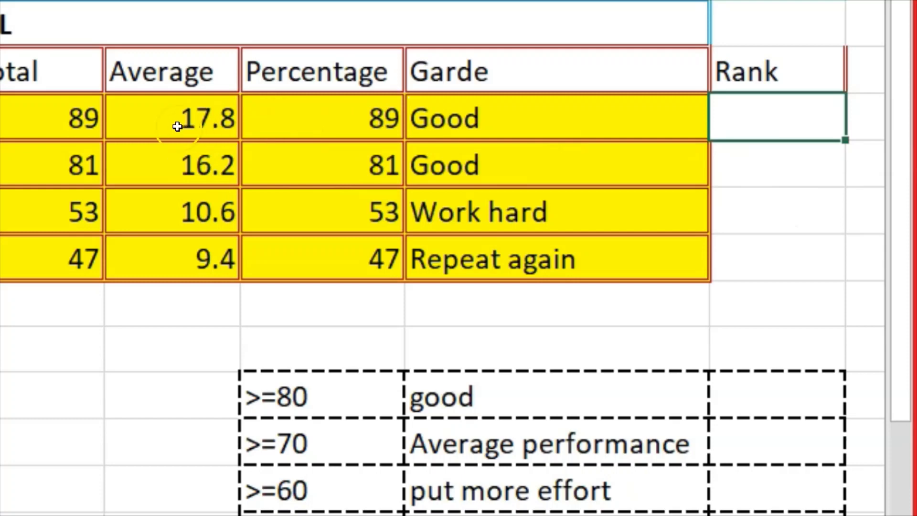
Review the first student's total and average, opening the AVERAGE formula in I3 to examine its range
{"action": "left_click", "coordinate": [156, 123]}
{"action": "left_click", "coordinate": [45, 118]}
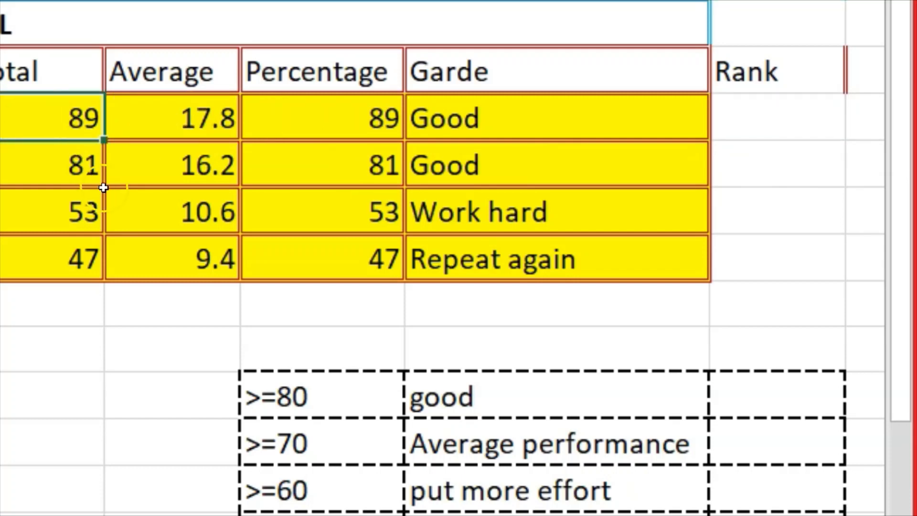
{"action": "left_click", "coordinate": [237, 115]}
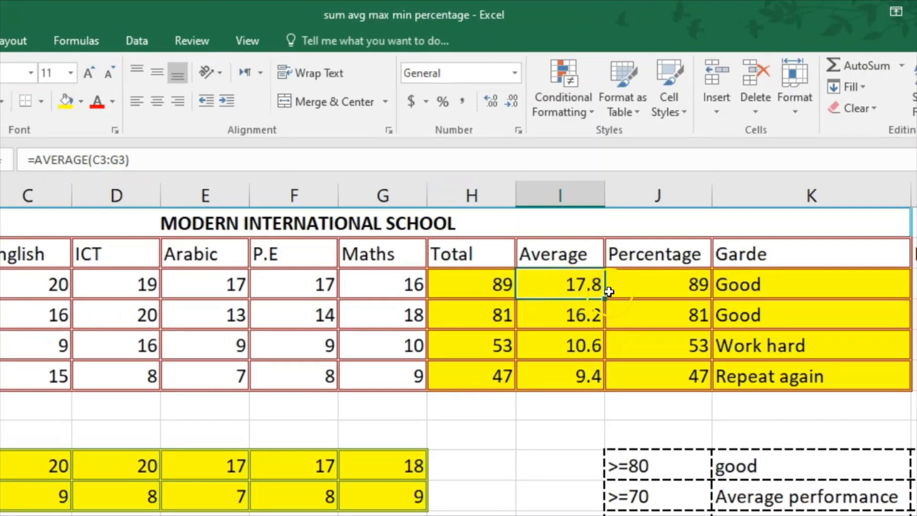
{"action": "left_click", "coordinate": [567, 316]}
{"action": "left_click", "coordinate": [579, 286]}
{"action": "double_click", "coordinate": [550, 285]}
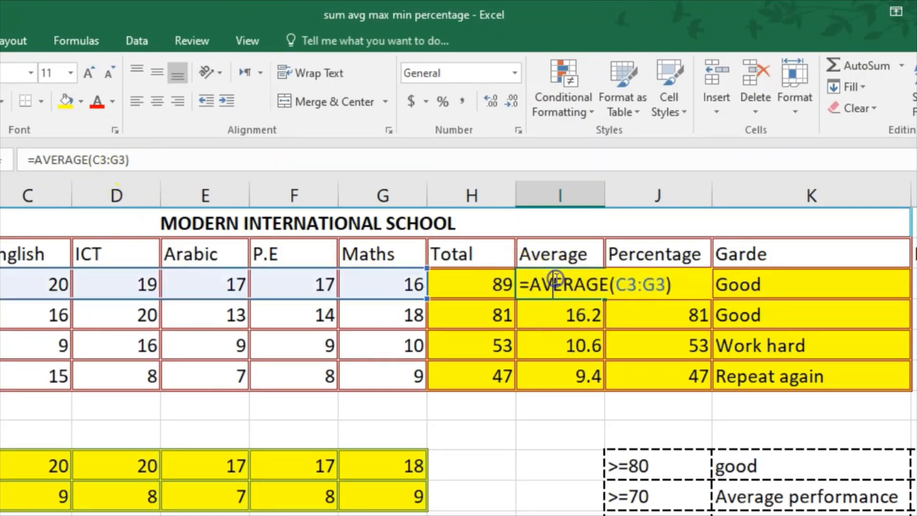
{"action": "key", "text": "Return"}
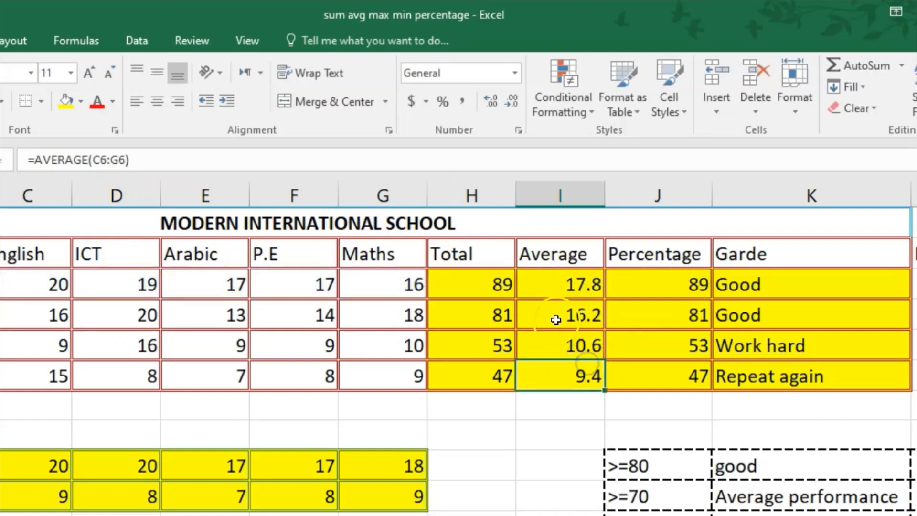
Examine the ranges of the AVERAGE formulas in I4, I5 and I6, and select the averages in I3:I6
{"action": "double_click", "coordinate": [553, 316]}
{"action": "left_click", "coordinate": [596, 406]}
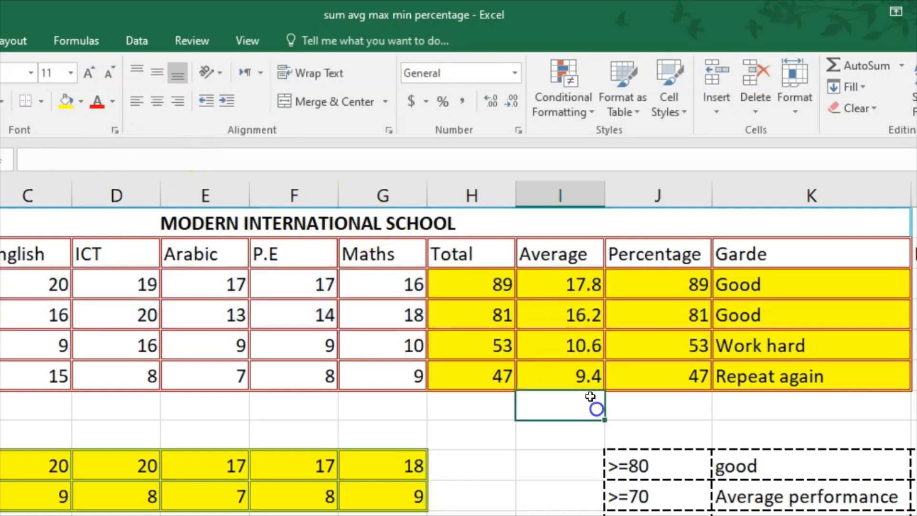
{"action": "double_click", "coordinate": [552, 345]}
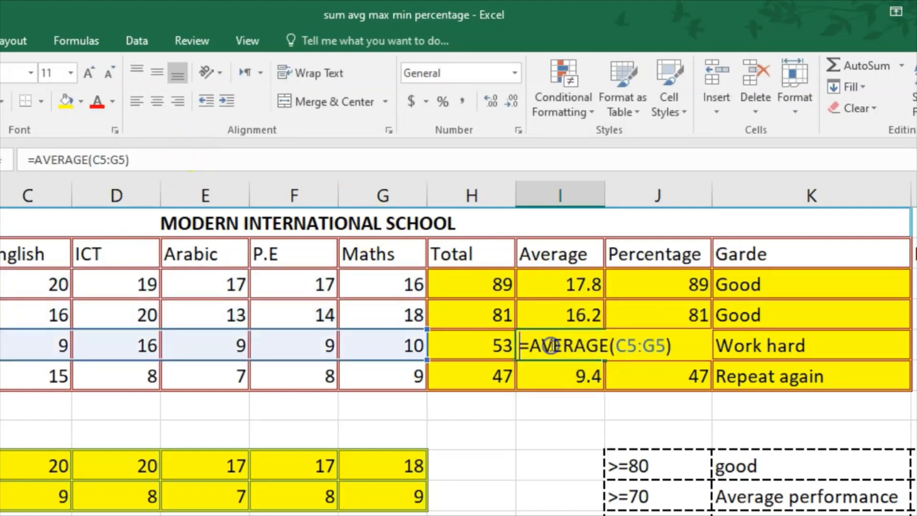
{"action": "left_click", "coordinate": [578, 418]}
{"action": "left_click", "coordinate": [570, 373]}
{"action": "double_click", "coordinate": [569, 373]}
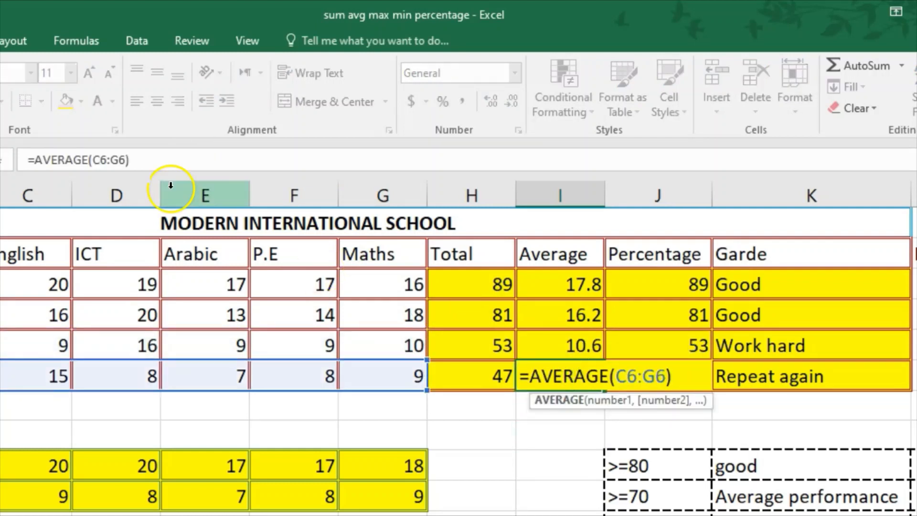
{"action": "left_click", "coordinate": [549, 435]}
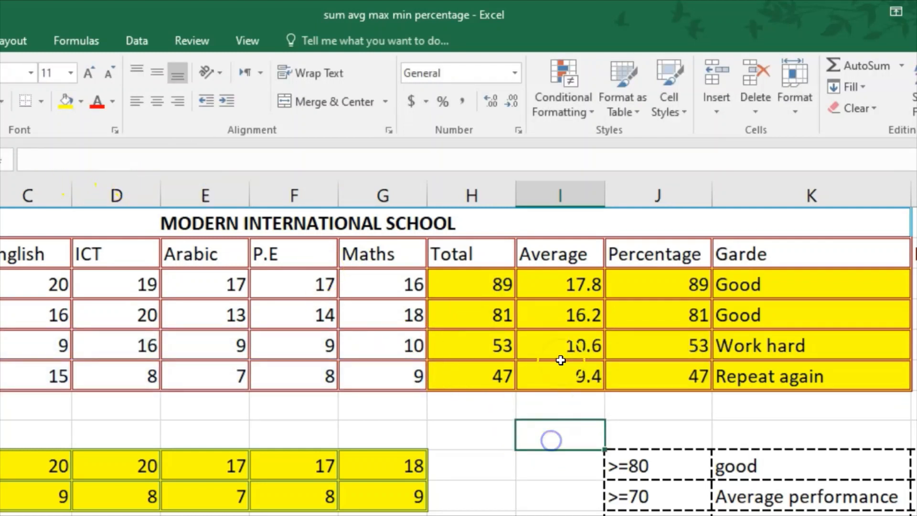
{"action": "left_click_drag", "start_coordinate": [552, 289], "coordinate": [559, 374]}
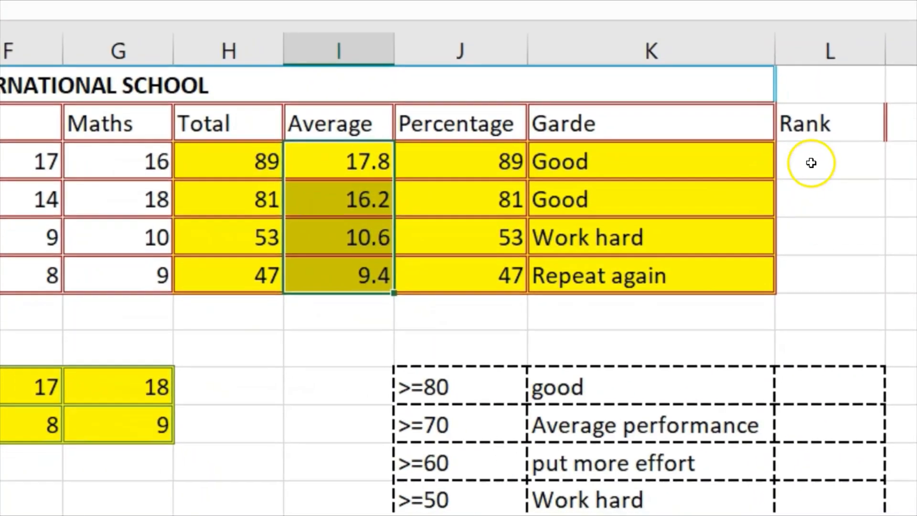
Begin a RANK formula in L3 with the percentage in J3 as its number argument
{"action": "left_click", "coordinate": [812, 160]}
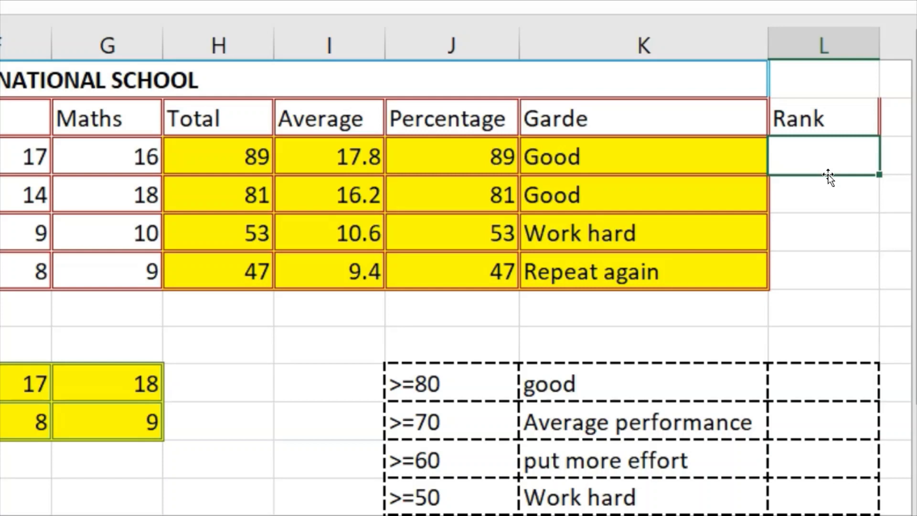
{"action": "type", "text": "ran"}
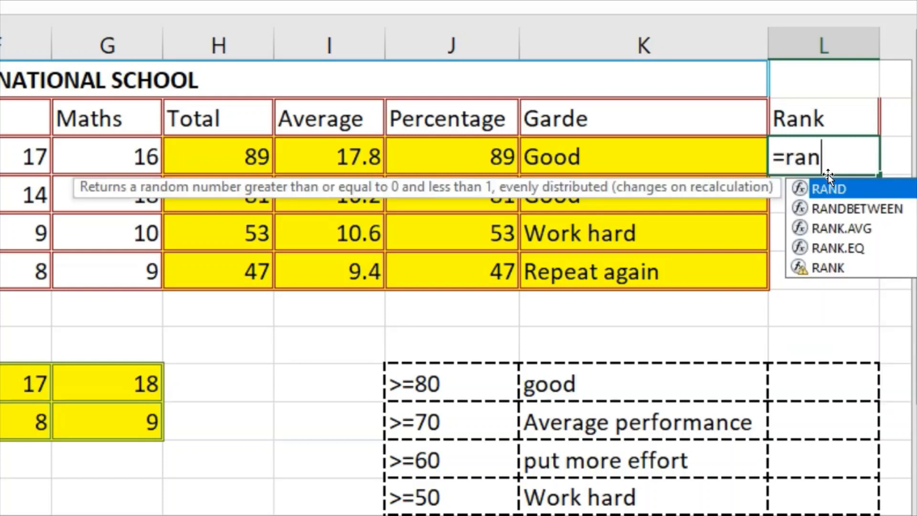
{"action": "type", "text": "k("}
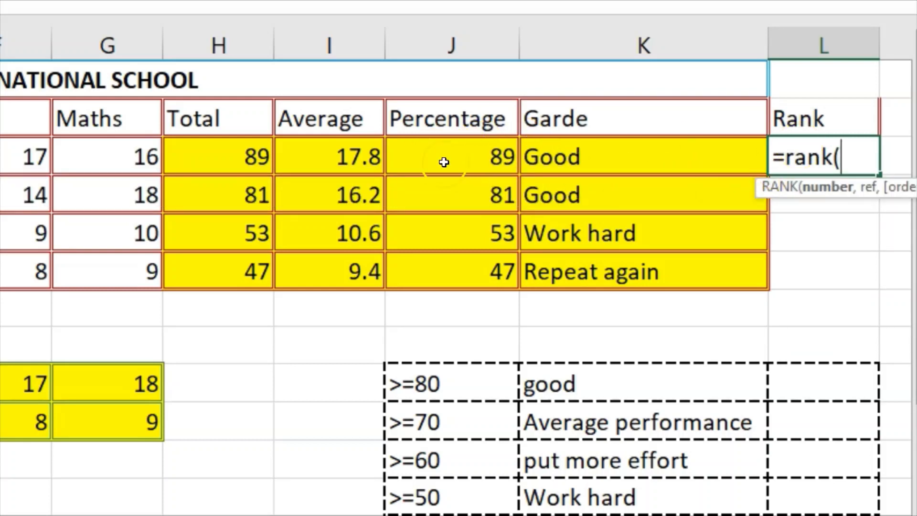
{"action": "left_click", "coordinate": [459, 157]}
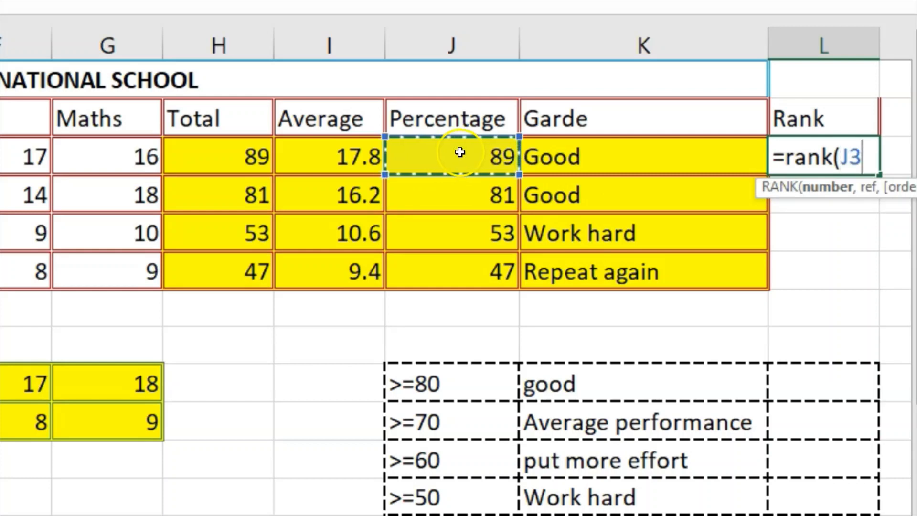
{"action": "type", "text": ","}
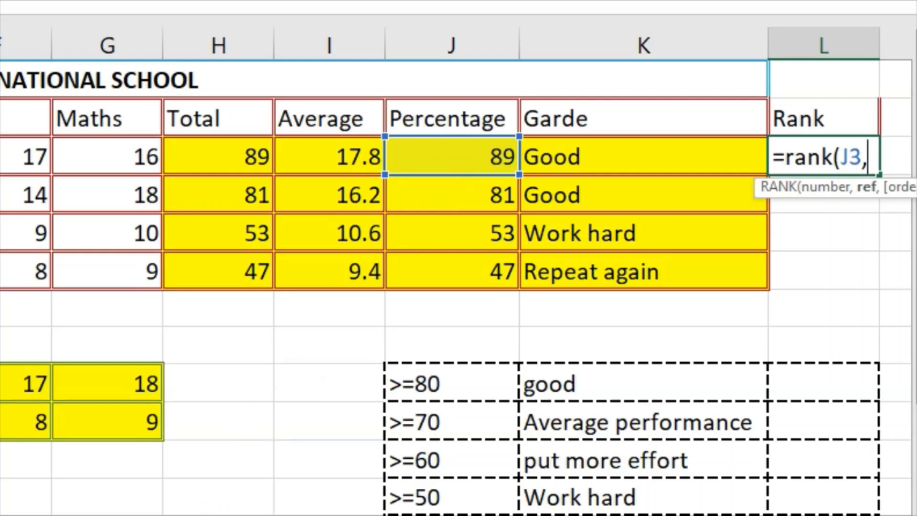
Open the On-Screen Keyboard, move it below the first student rows, and return to the unfinished formula in L3
{"action": "left_click", "coordinate": [248, 501]}
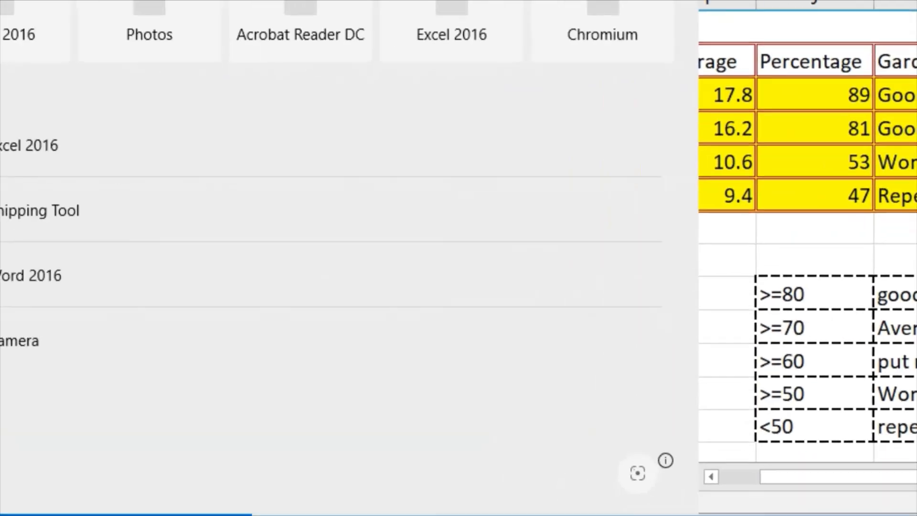
{"action": "type", "text": "ons"}
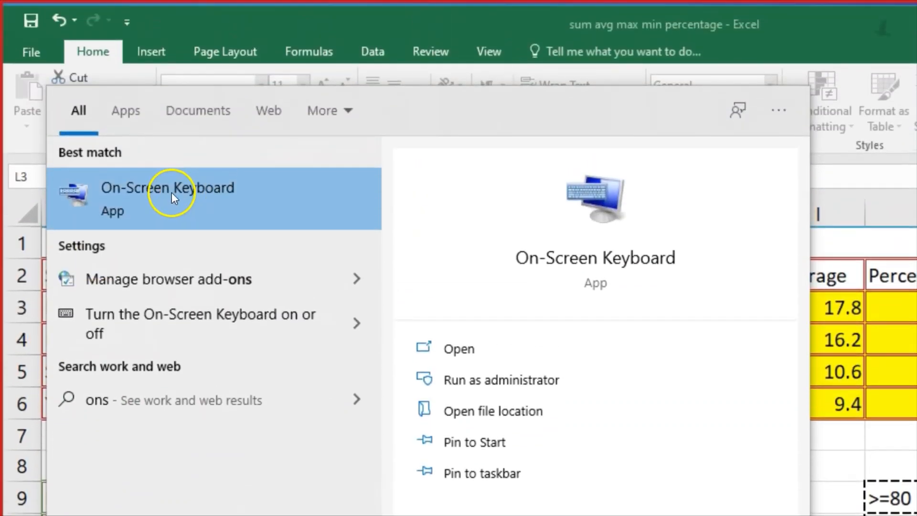
{"action": "left_click", "coordinate": [158, 101]}
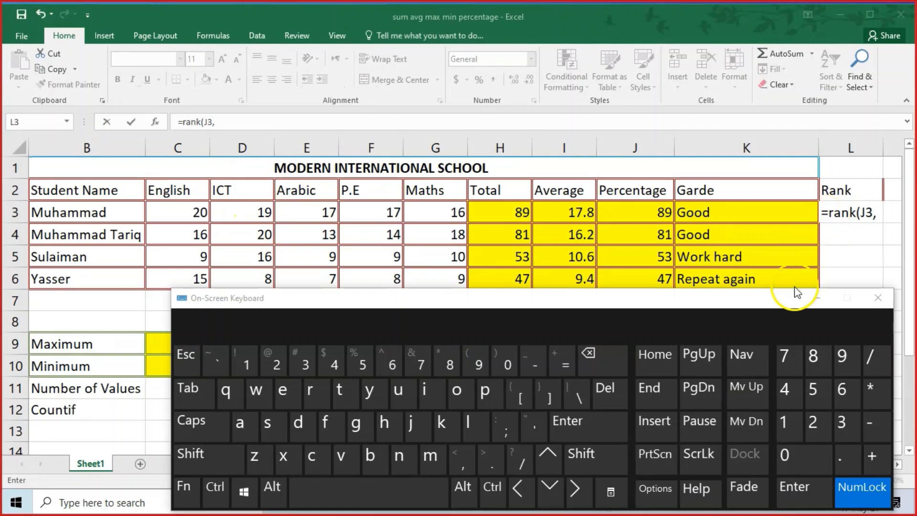
{"action": "left_click_drag", "start_coordinate": [738, 298], "coordinate": [697, 285]}
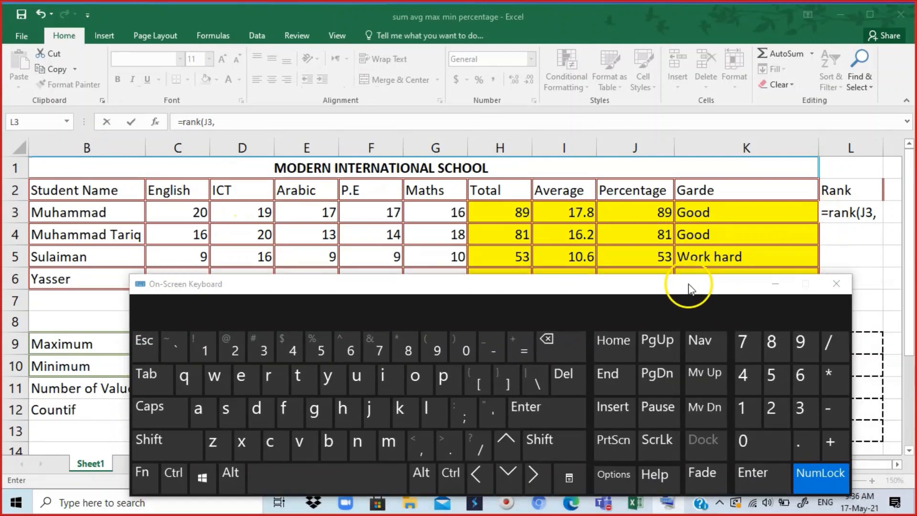
{"action": "left_click", "coordinate": [881, 214]}
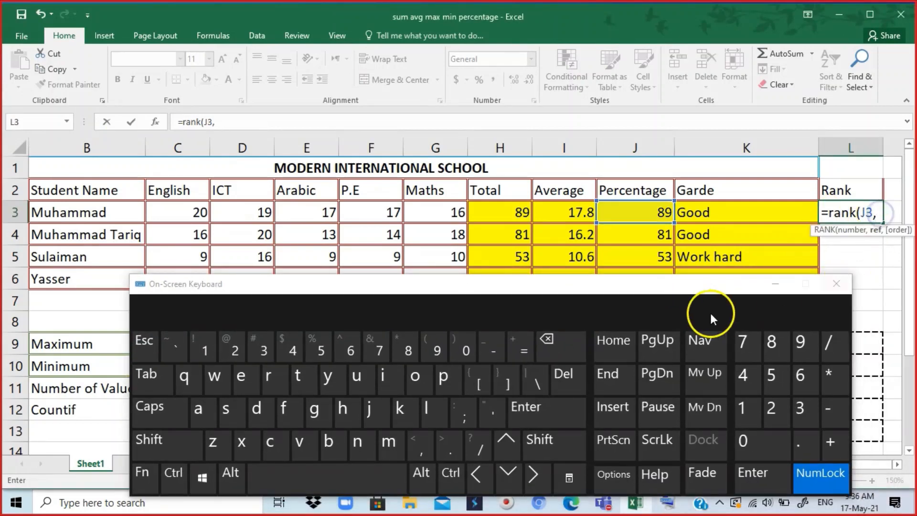
{"action": "left_click_drag", "start_coordinate": [658, 286], "coordinate": [700, 261]}
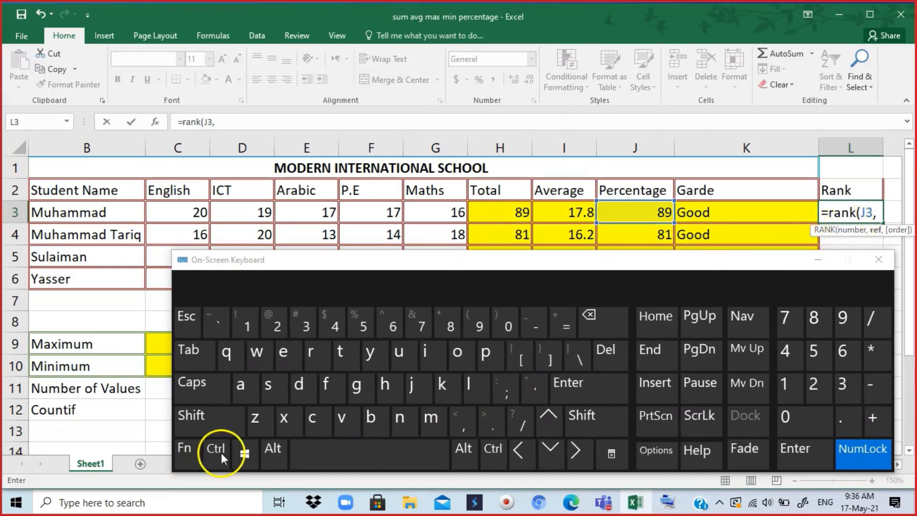
Insert a dollar sign at the start of the RANK reference with the On-Screen Keyboard, and close the keyboard
{"action": "left_click", "coordinate": [213, 426]}
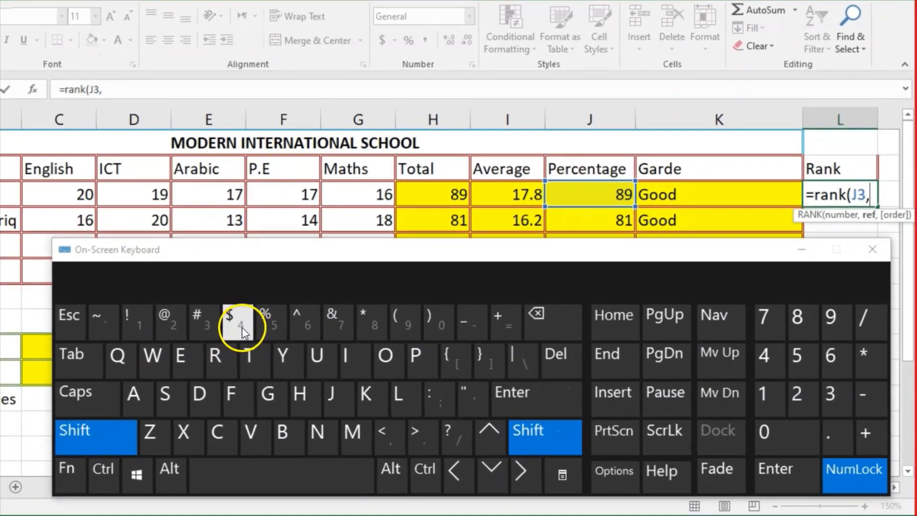
{"action": "left_click", "coordinate": [237, 330]}
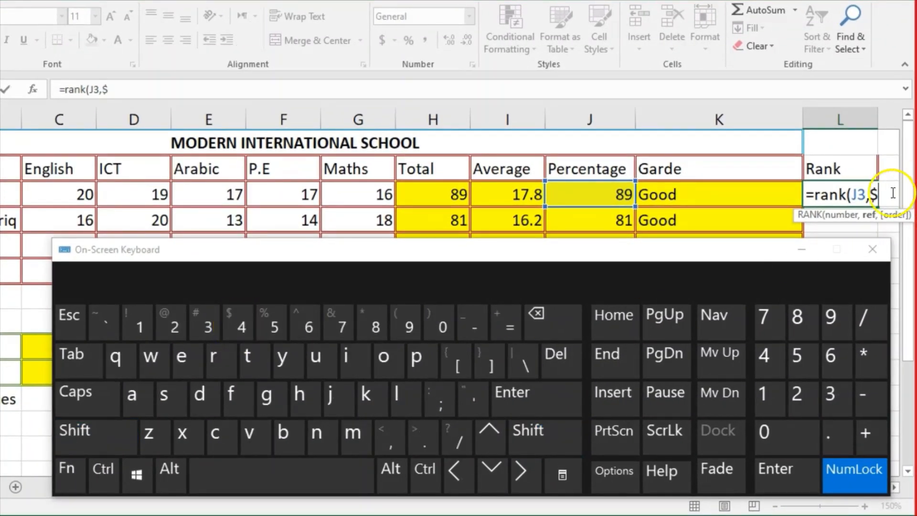
{"action": "left_click", "coordinate": [873, 249]}
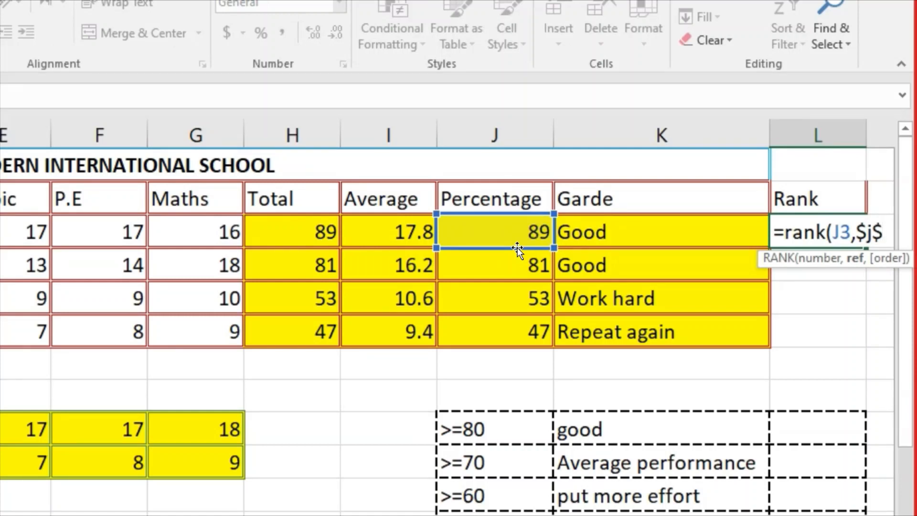
Complete the formula in L3 as =RANK(J3,$J$3:$J$6), with both ends of the percentage range made absolute
{"action": "type", "text": "3"}
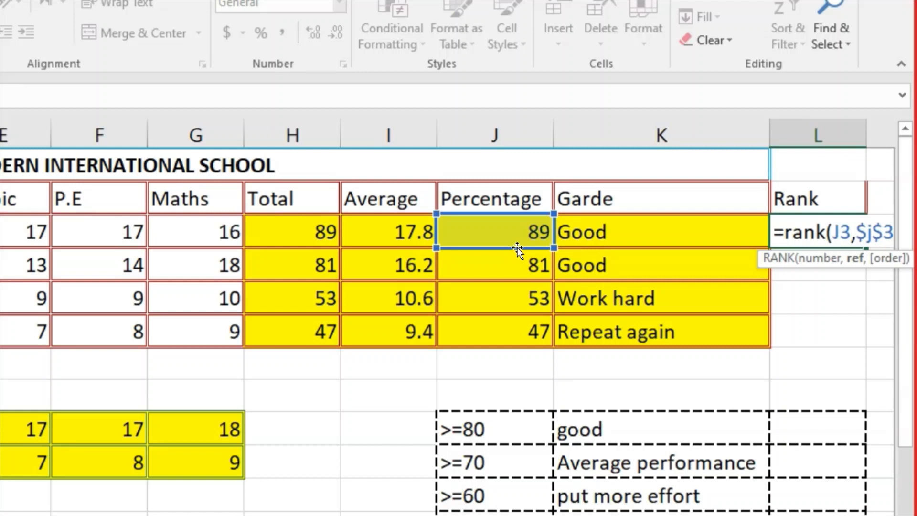
{"action": "type", "text": ":"}
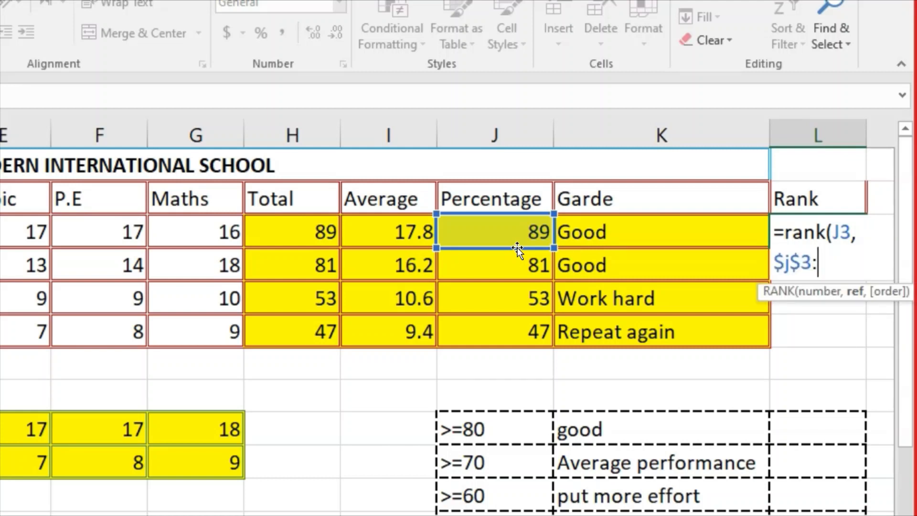
{"action": "left_click", "coordinate": [509, 330]}
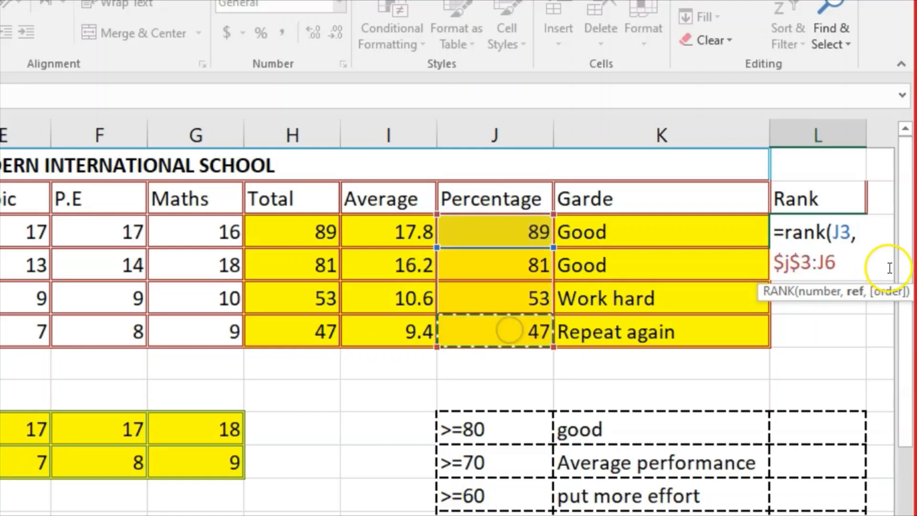
{"action": "left_click", "coordinate": [817, 262]}
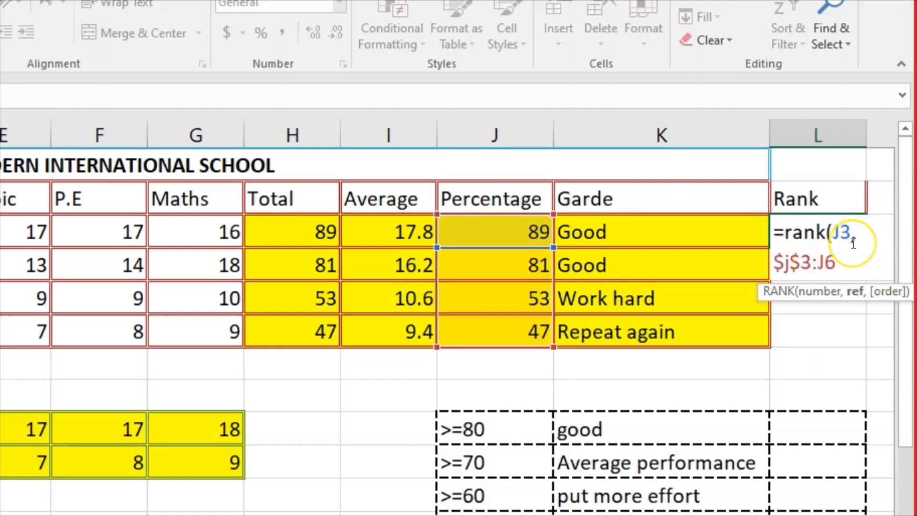
{"action": "left_click", "coordinate": [878, 235]}
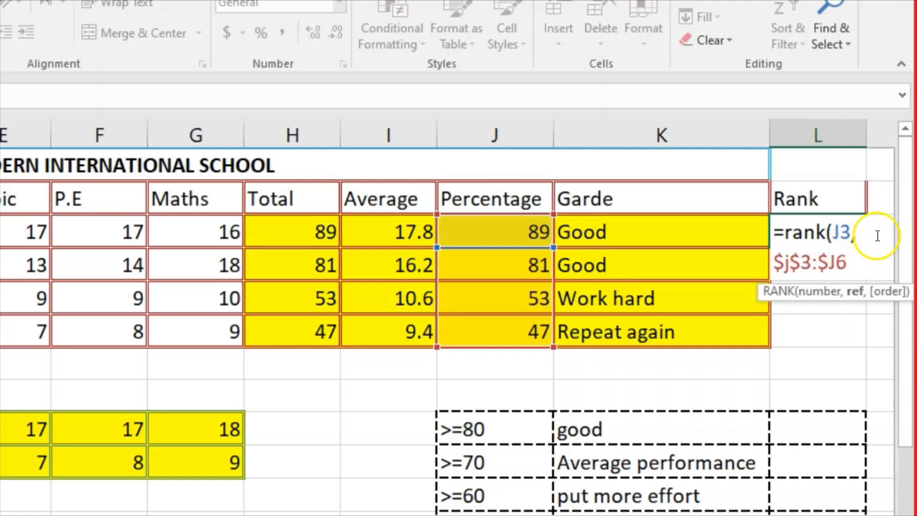
{"action": "type", "text": "$"}
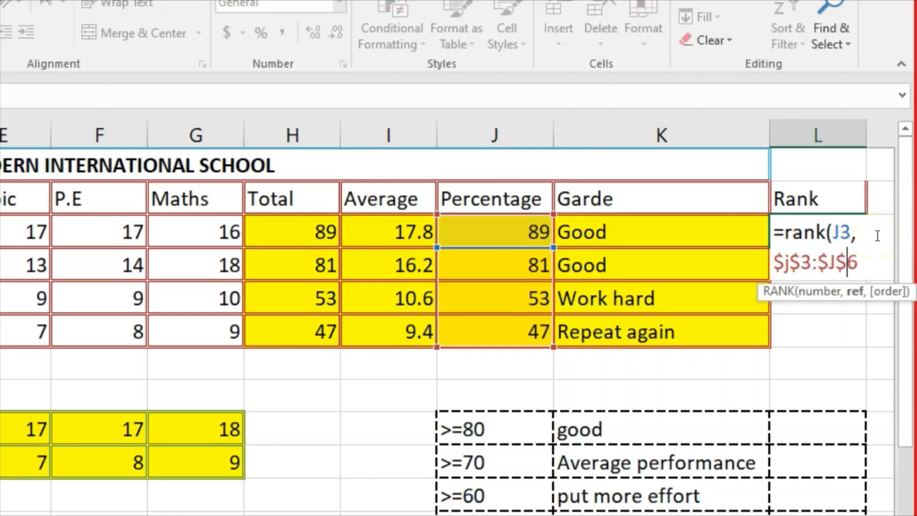
{"action": "left_click", "coordinate": [869, 261]}
{"action": "key", "text": "Return"}
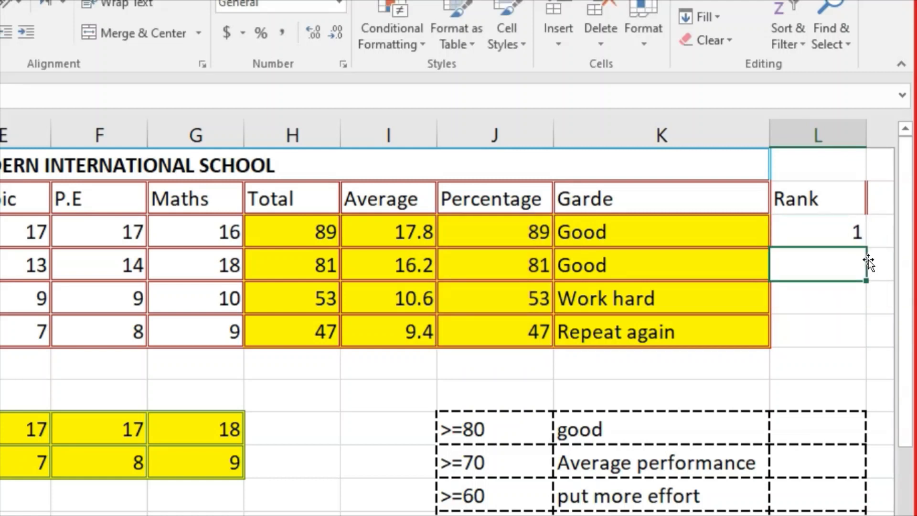
Review the arguments of the RANK formula in L3 and fill it down to L6 for the remaining students
{"action": "left_click", "coordinate": [817, 236]}
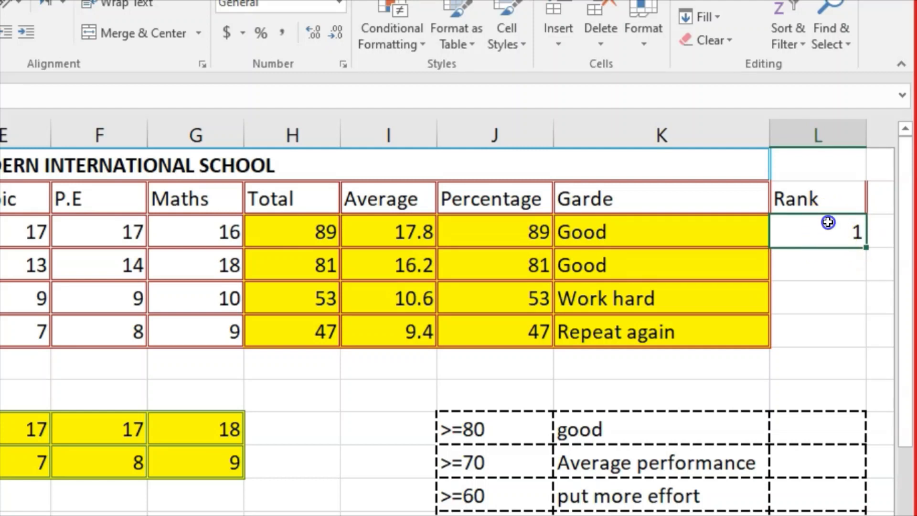
{"action": "double_click", "coordinate": [826, 229]}
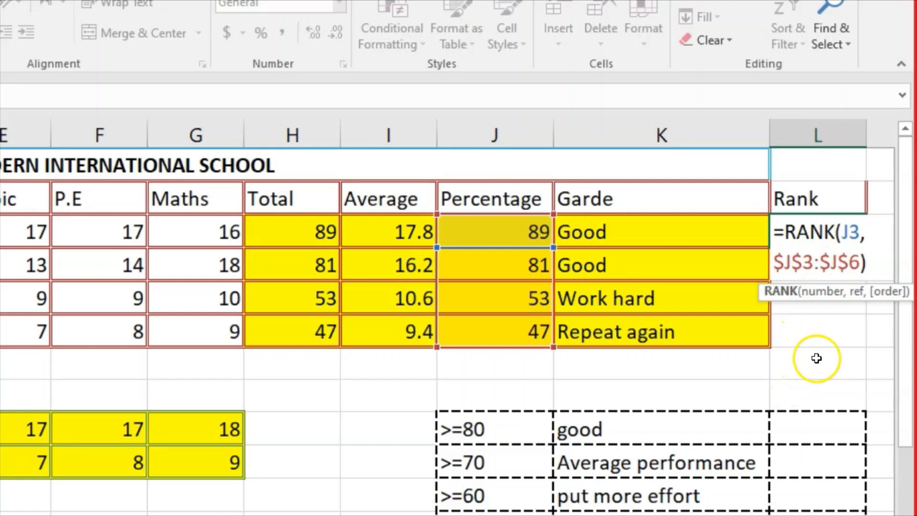
{"action": "left_click", "coordinate": [802, 321]}
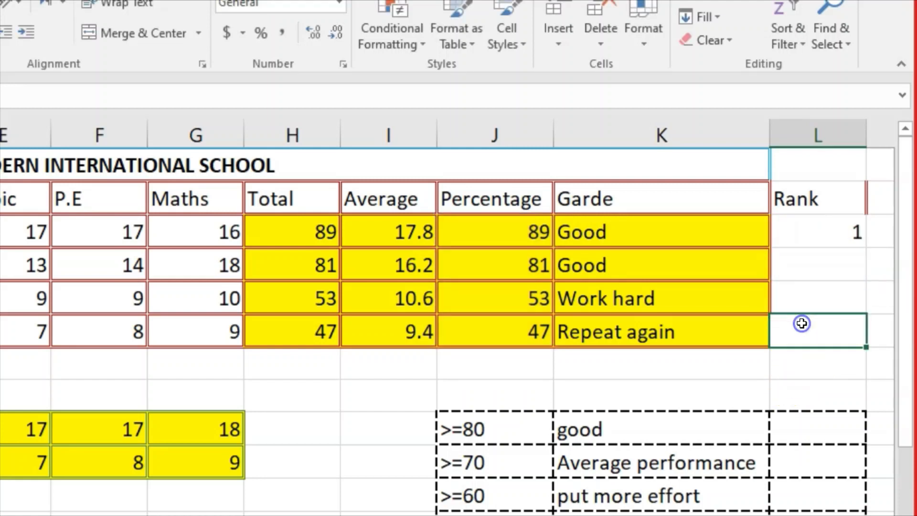
{"action": "left_click", "coordinate": [819, 228]}
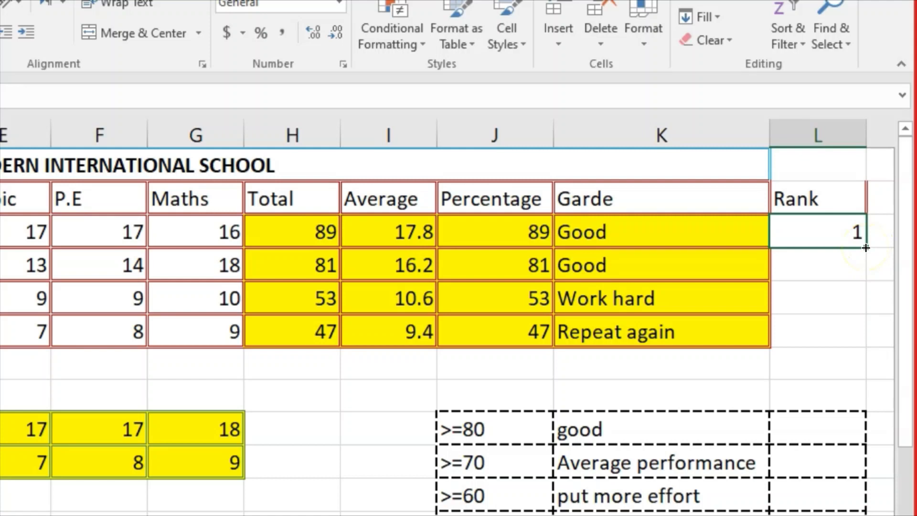
{"action": "left_click_drag", "start_coordinate": [866, 247], "coordinate": [851, 336]}
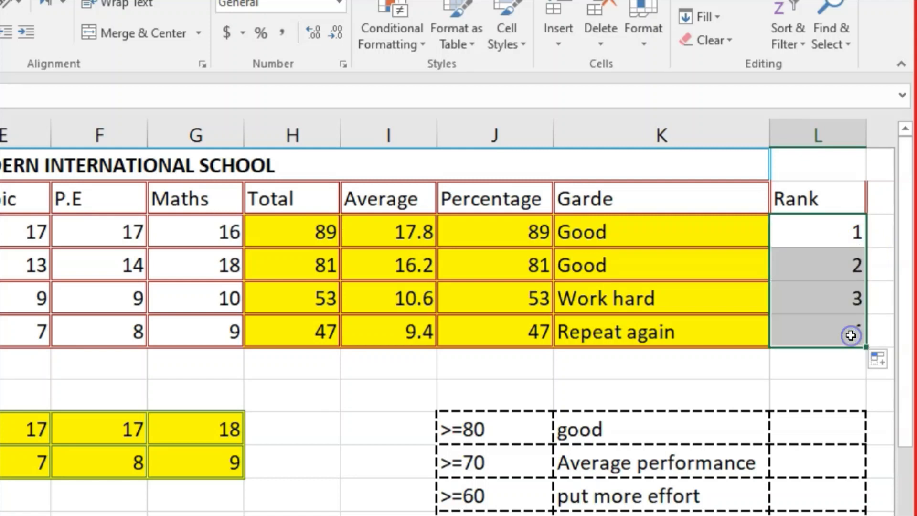